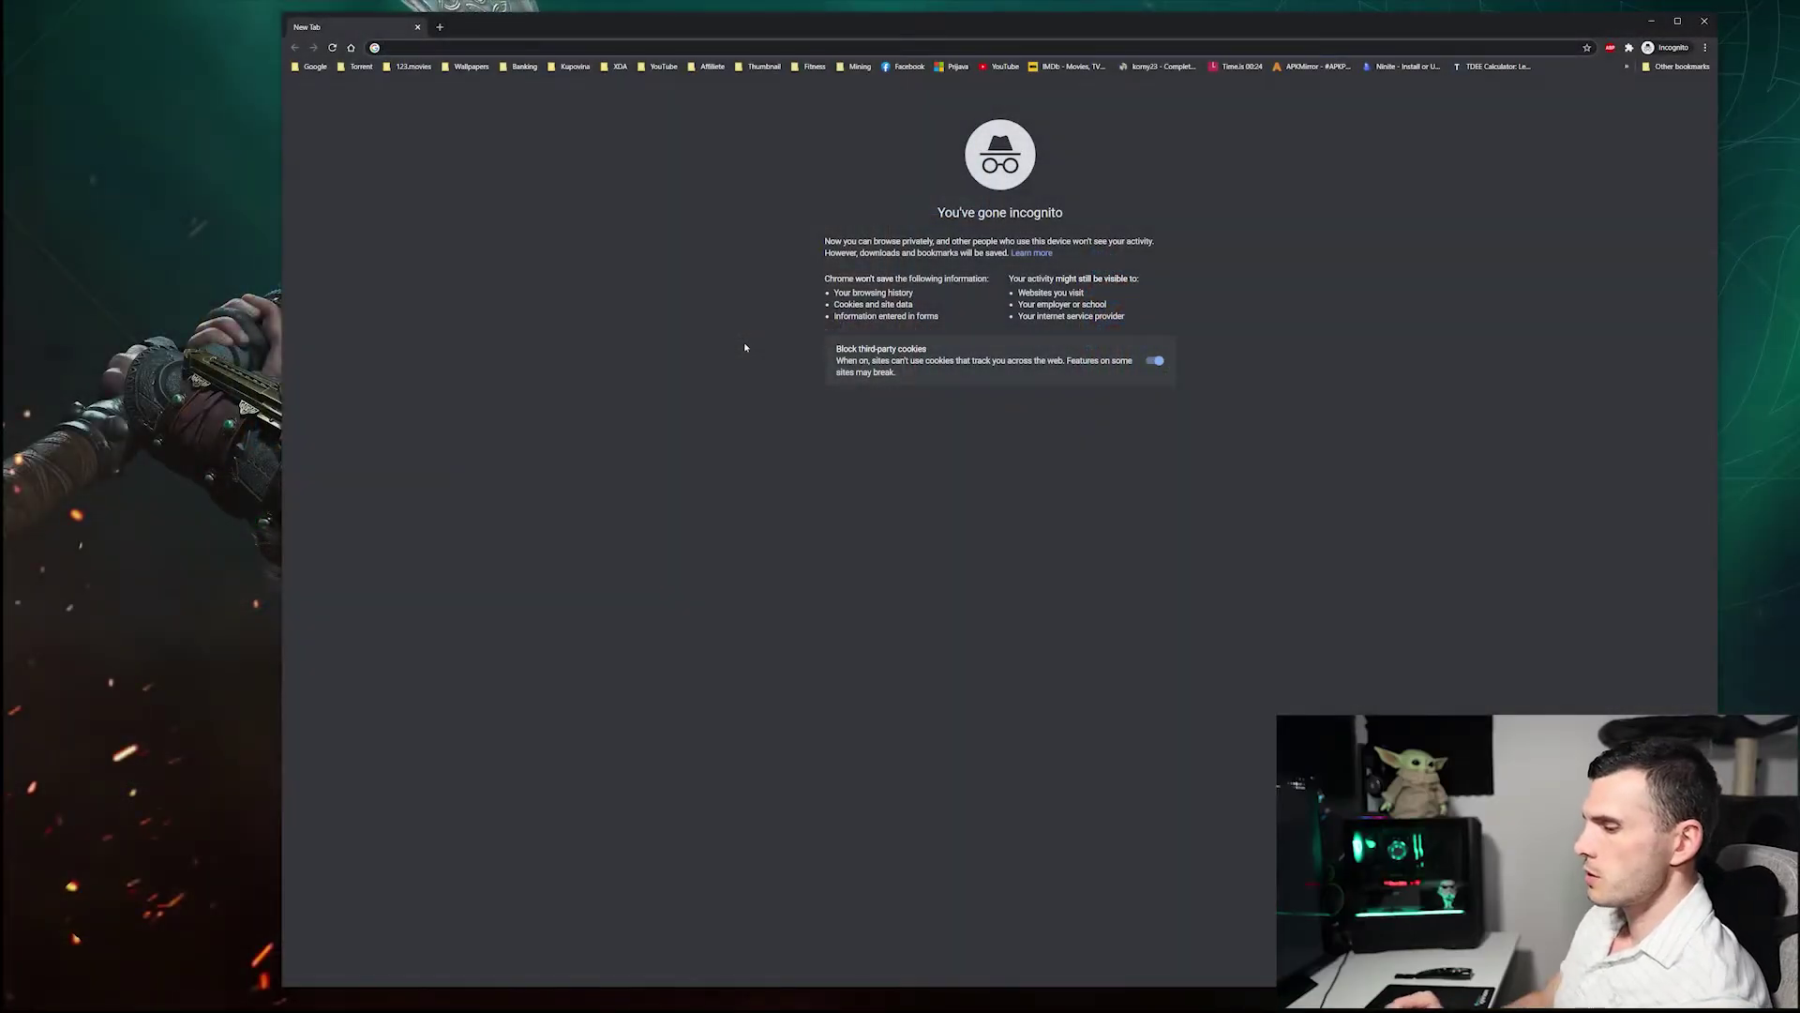
Step: Open nicehash.com, view the form for creating a new account, and go back
type("nic")
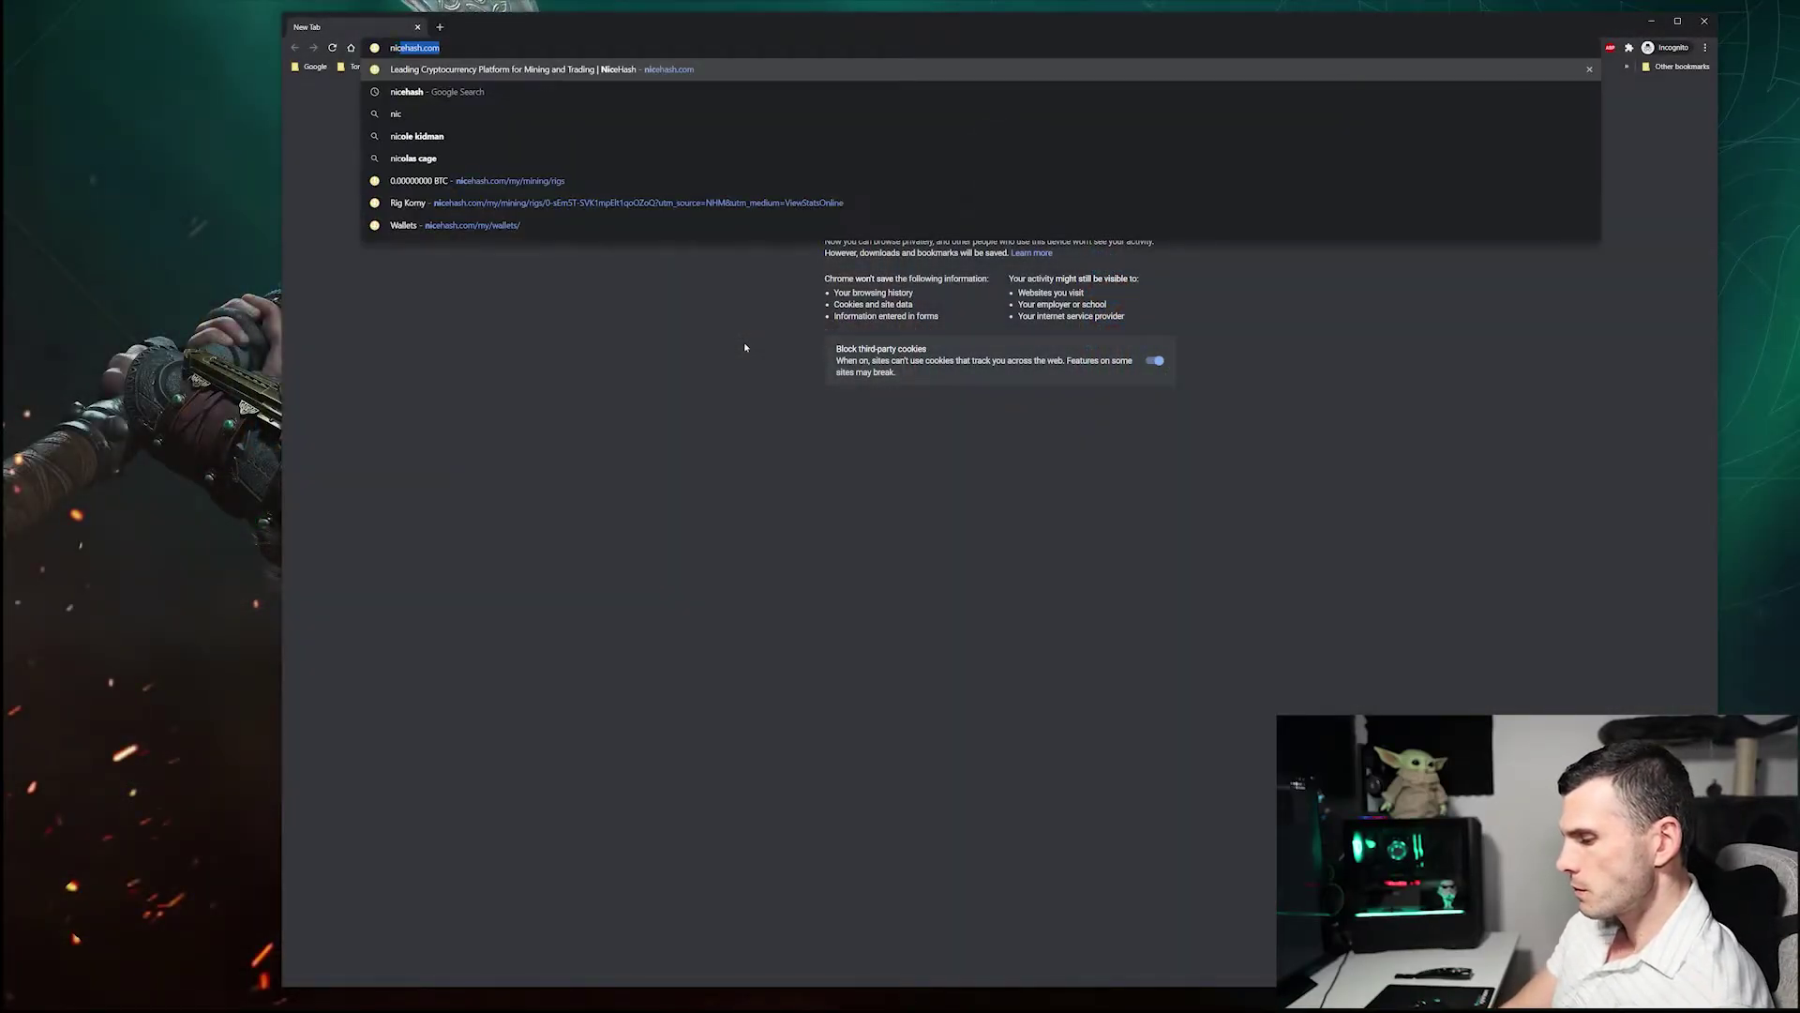
type("ehash")
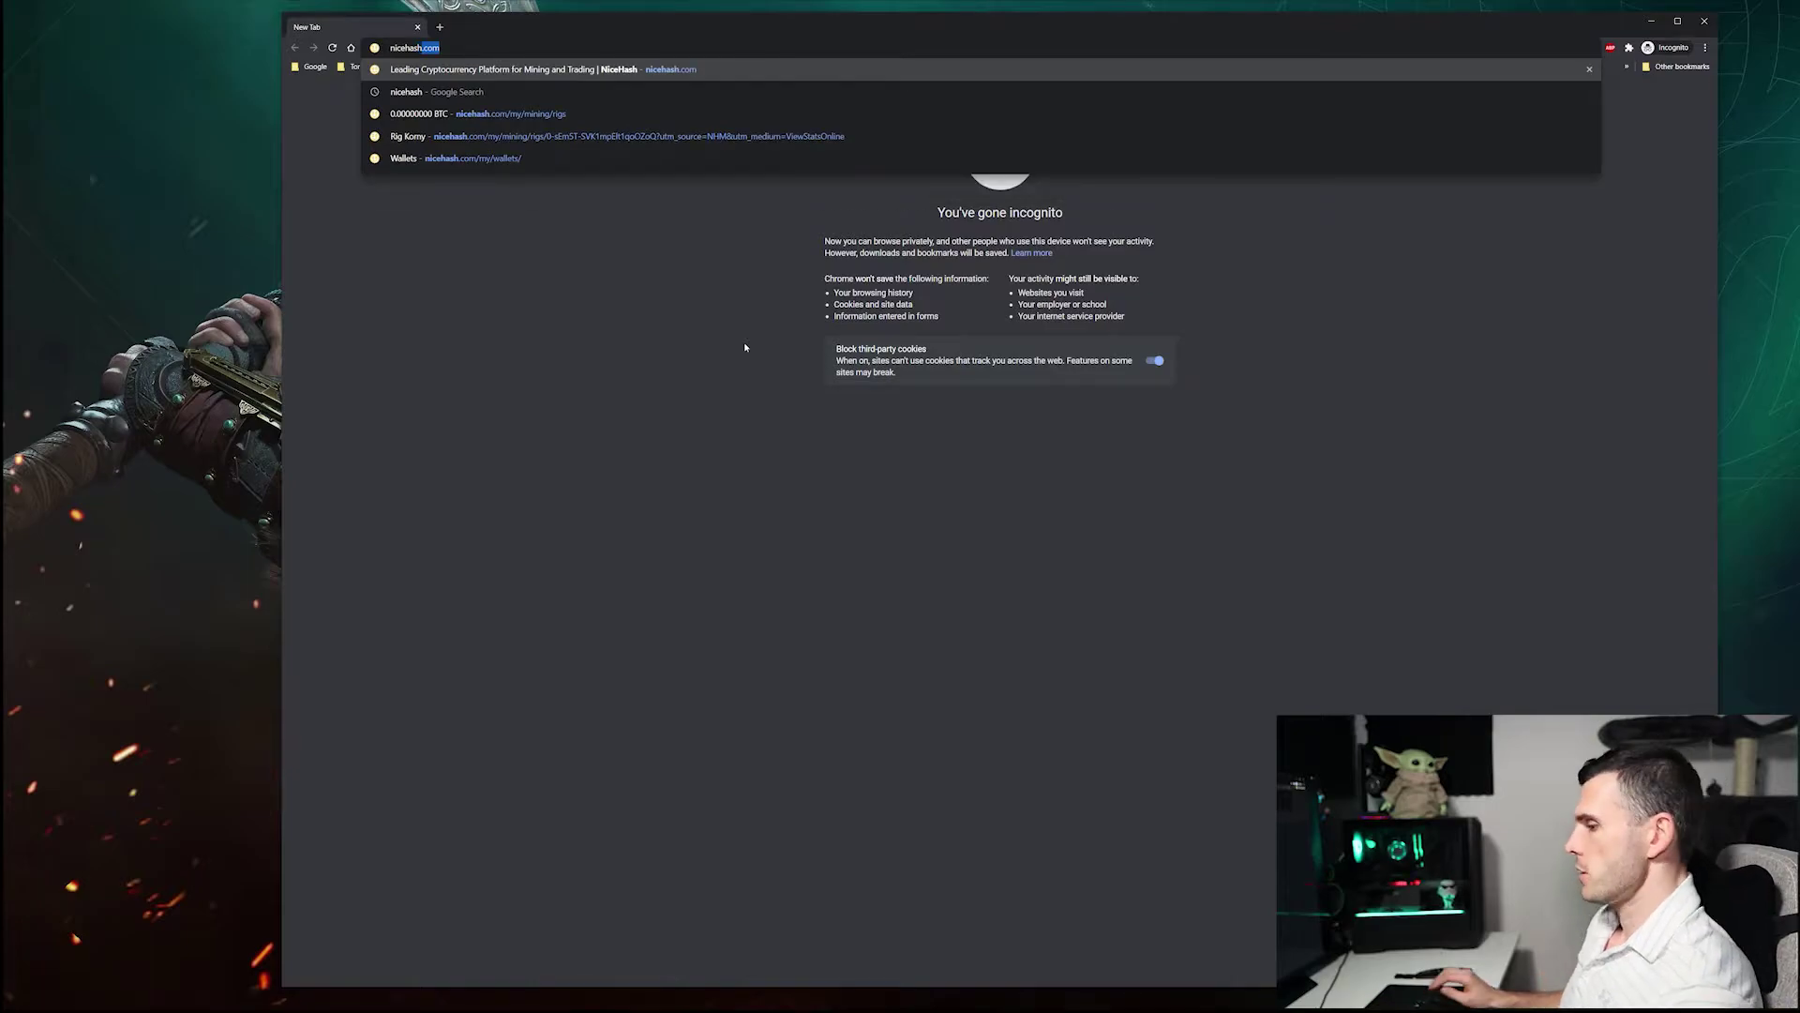
key("Return")
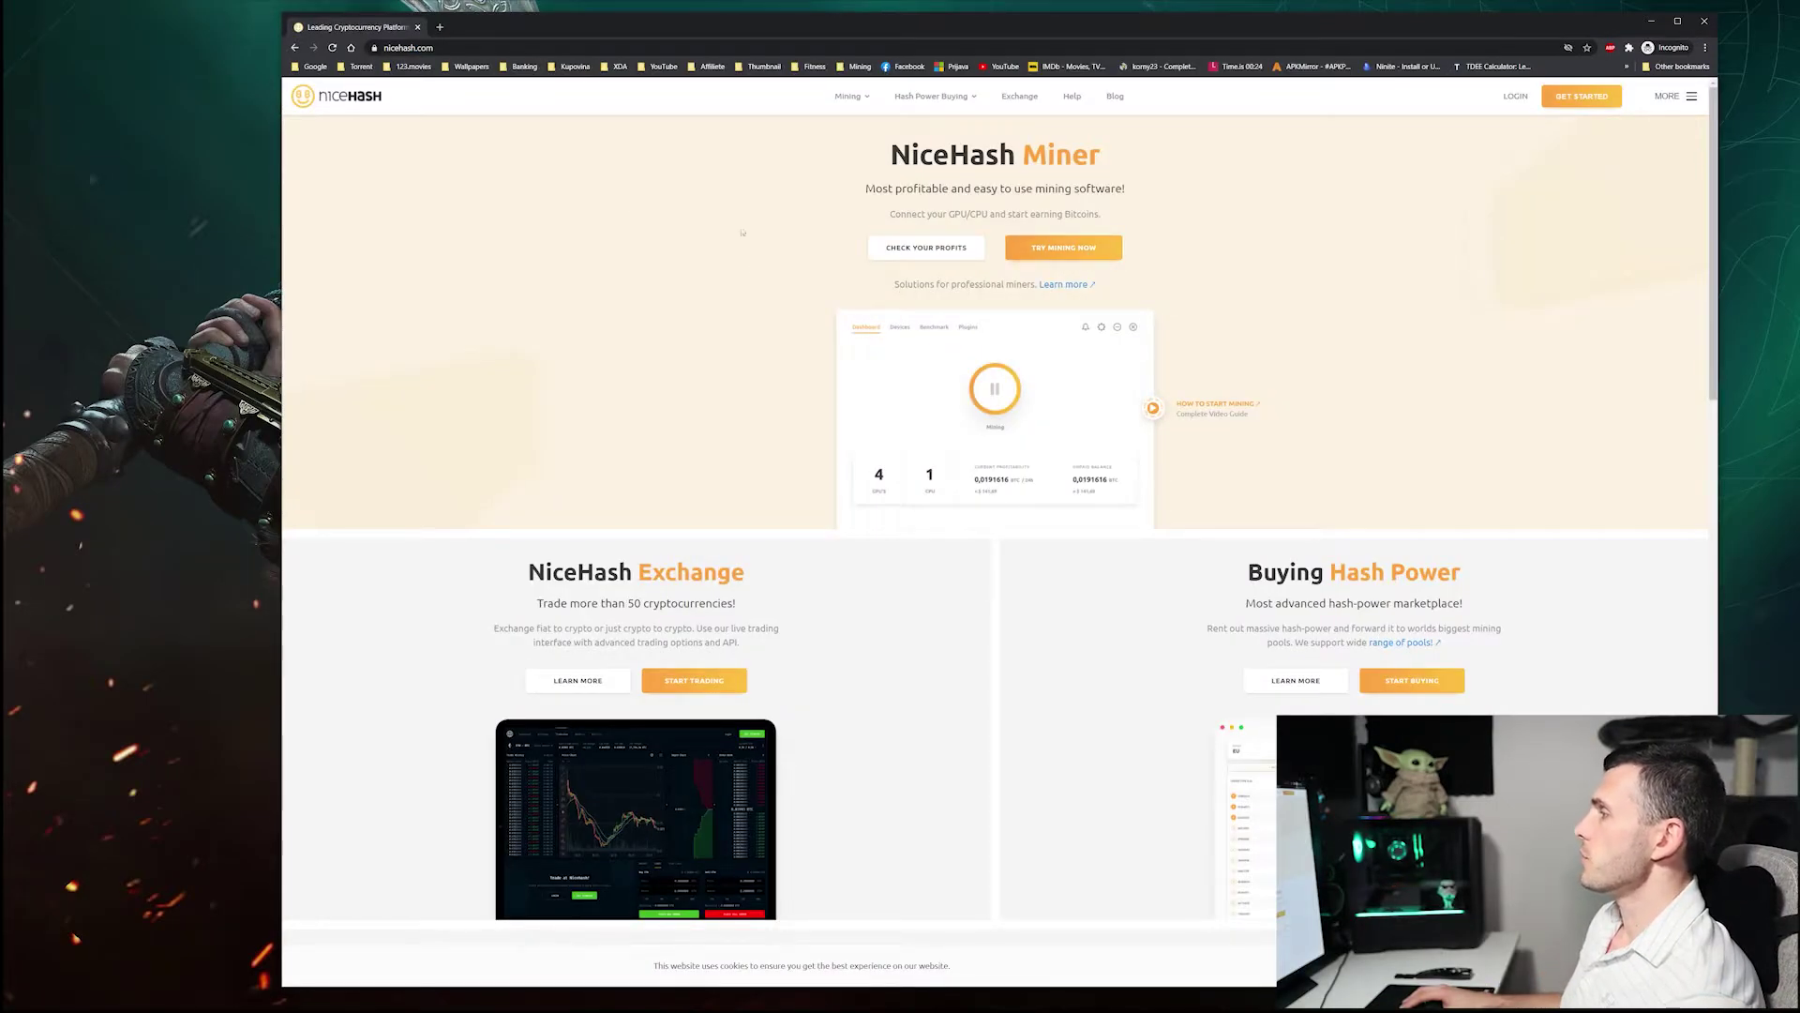
left_click(1582, 95)
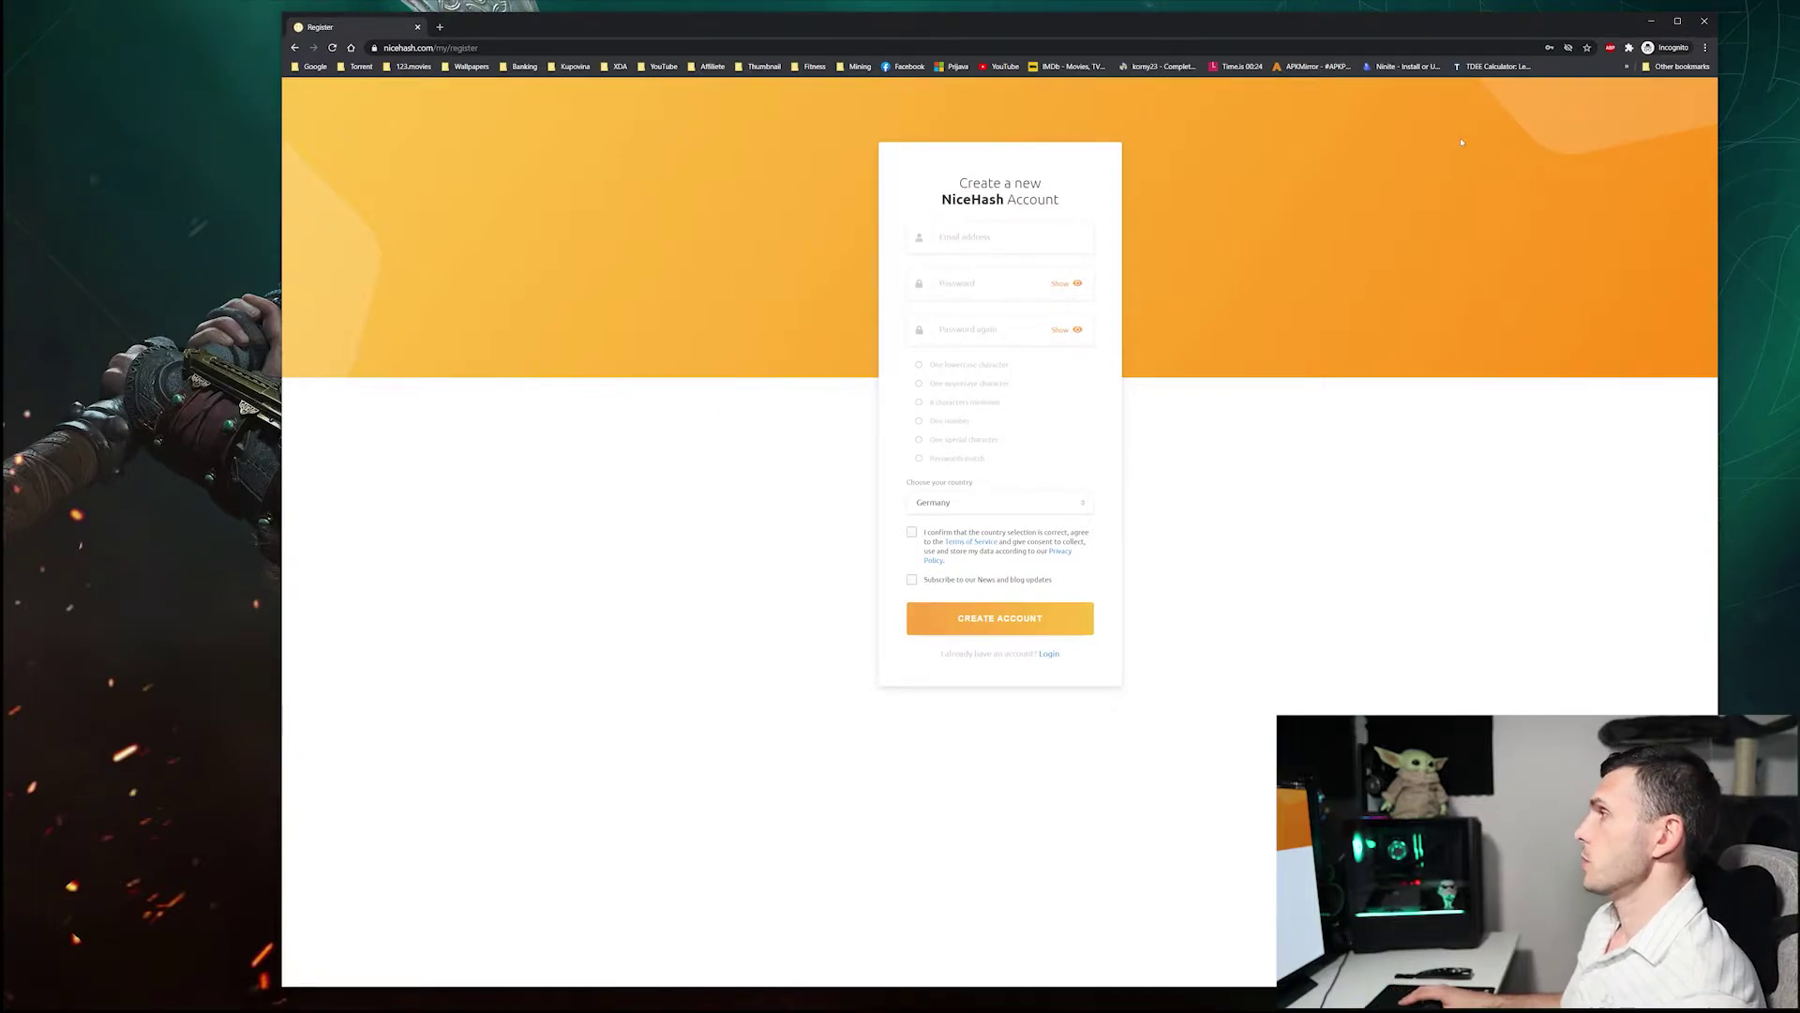
key("alt+Left")
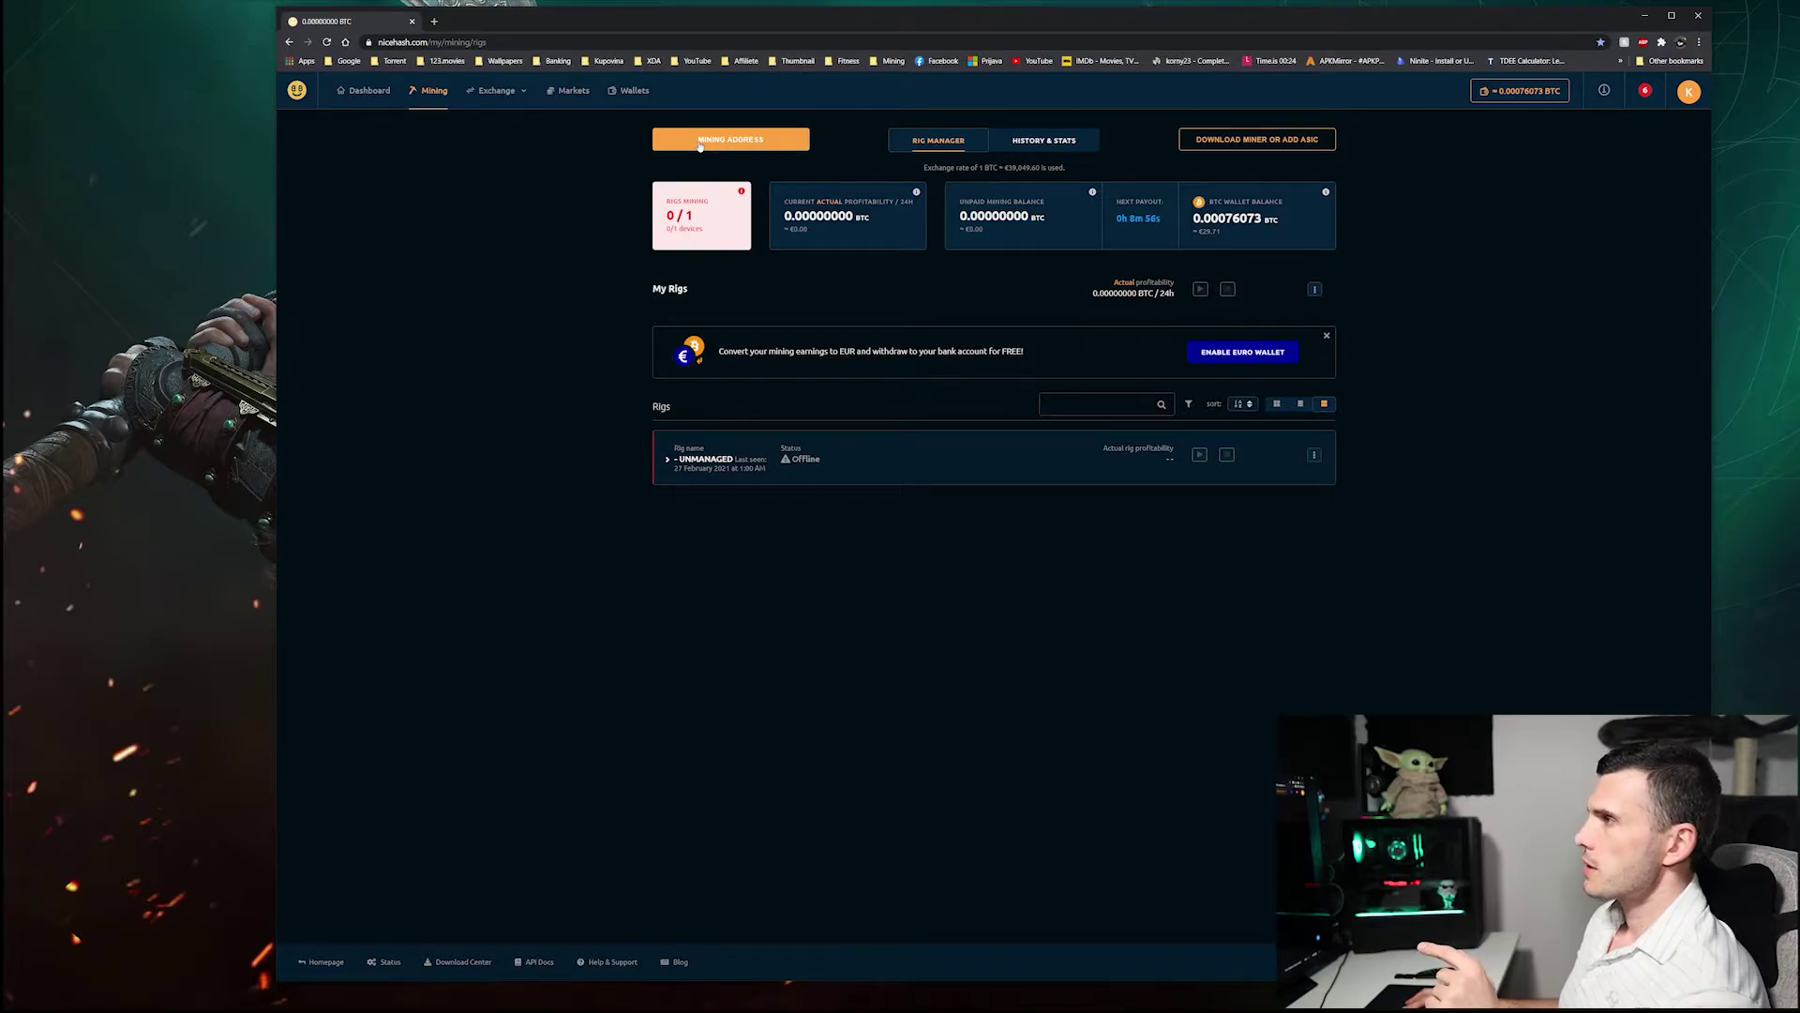
Step: View the mining wallet address in the NiceHash rig manager and close it
left_click(699, 146)
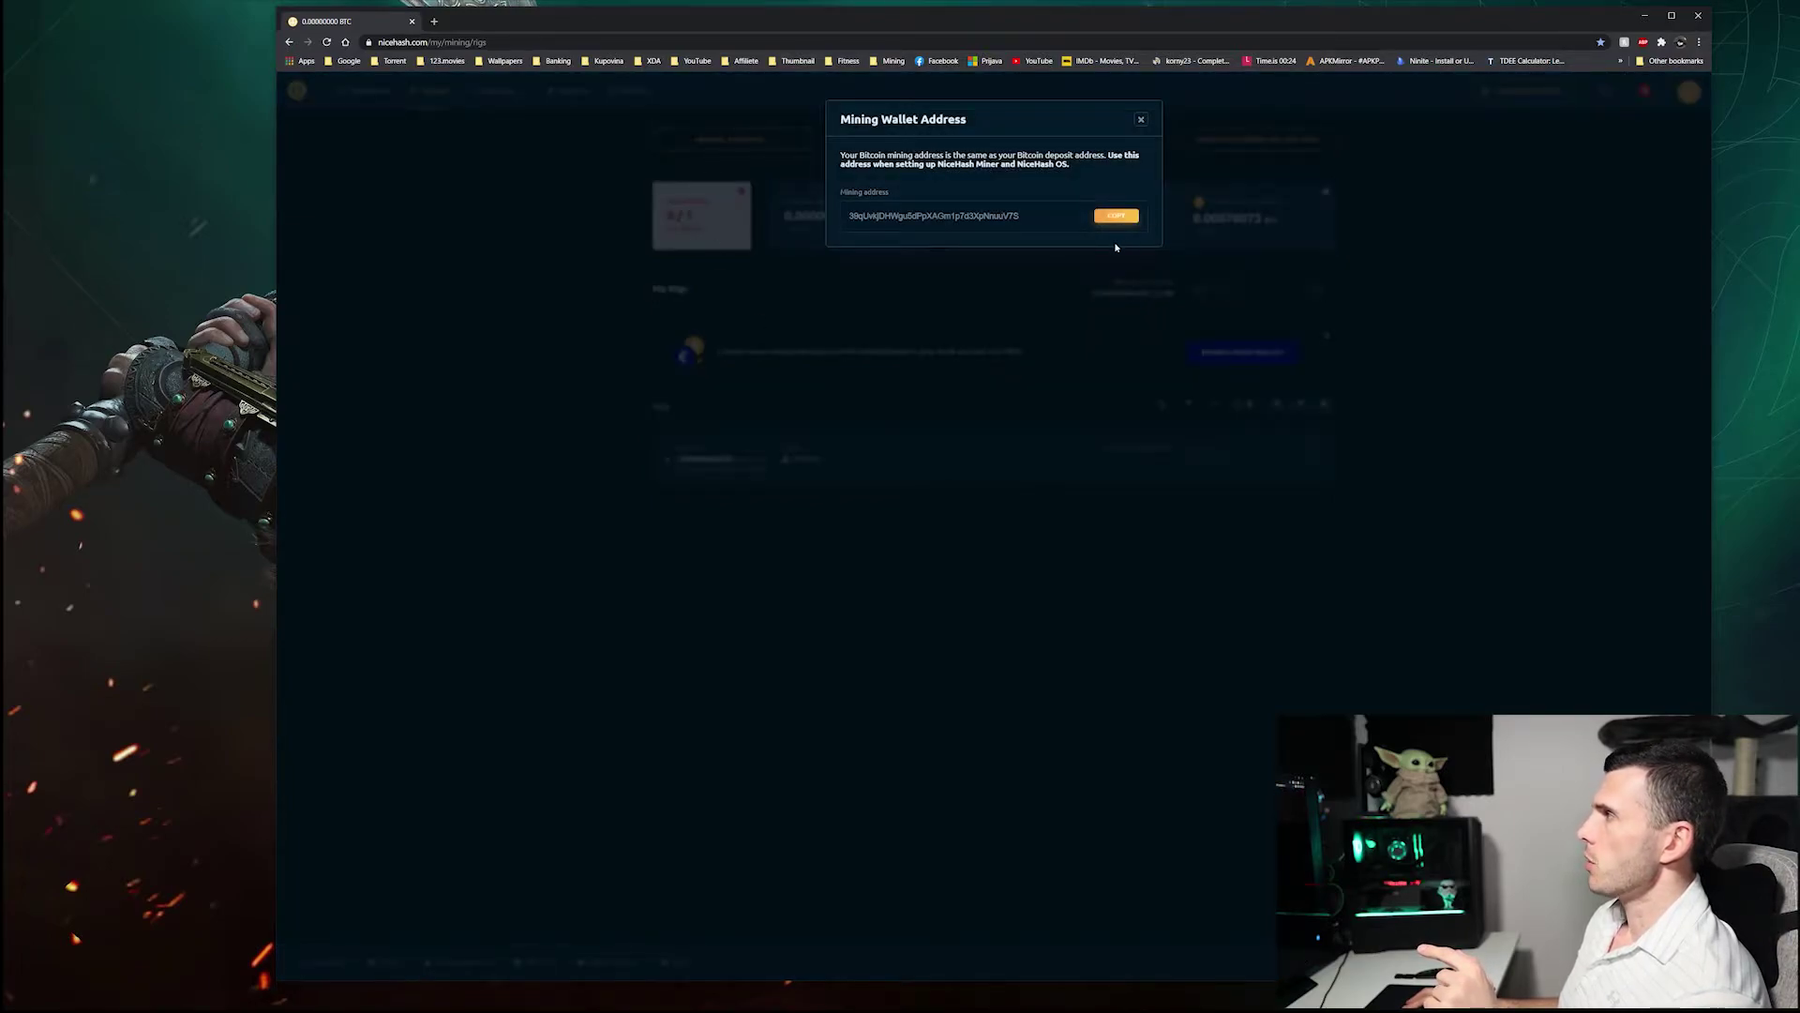
left_click(1141, 120)
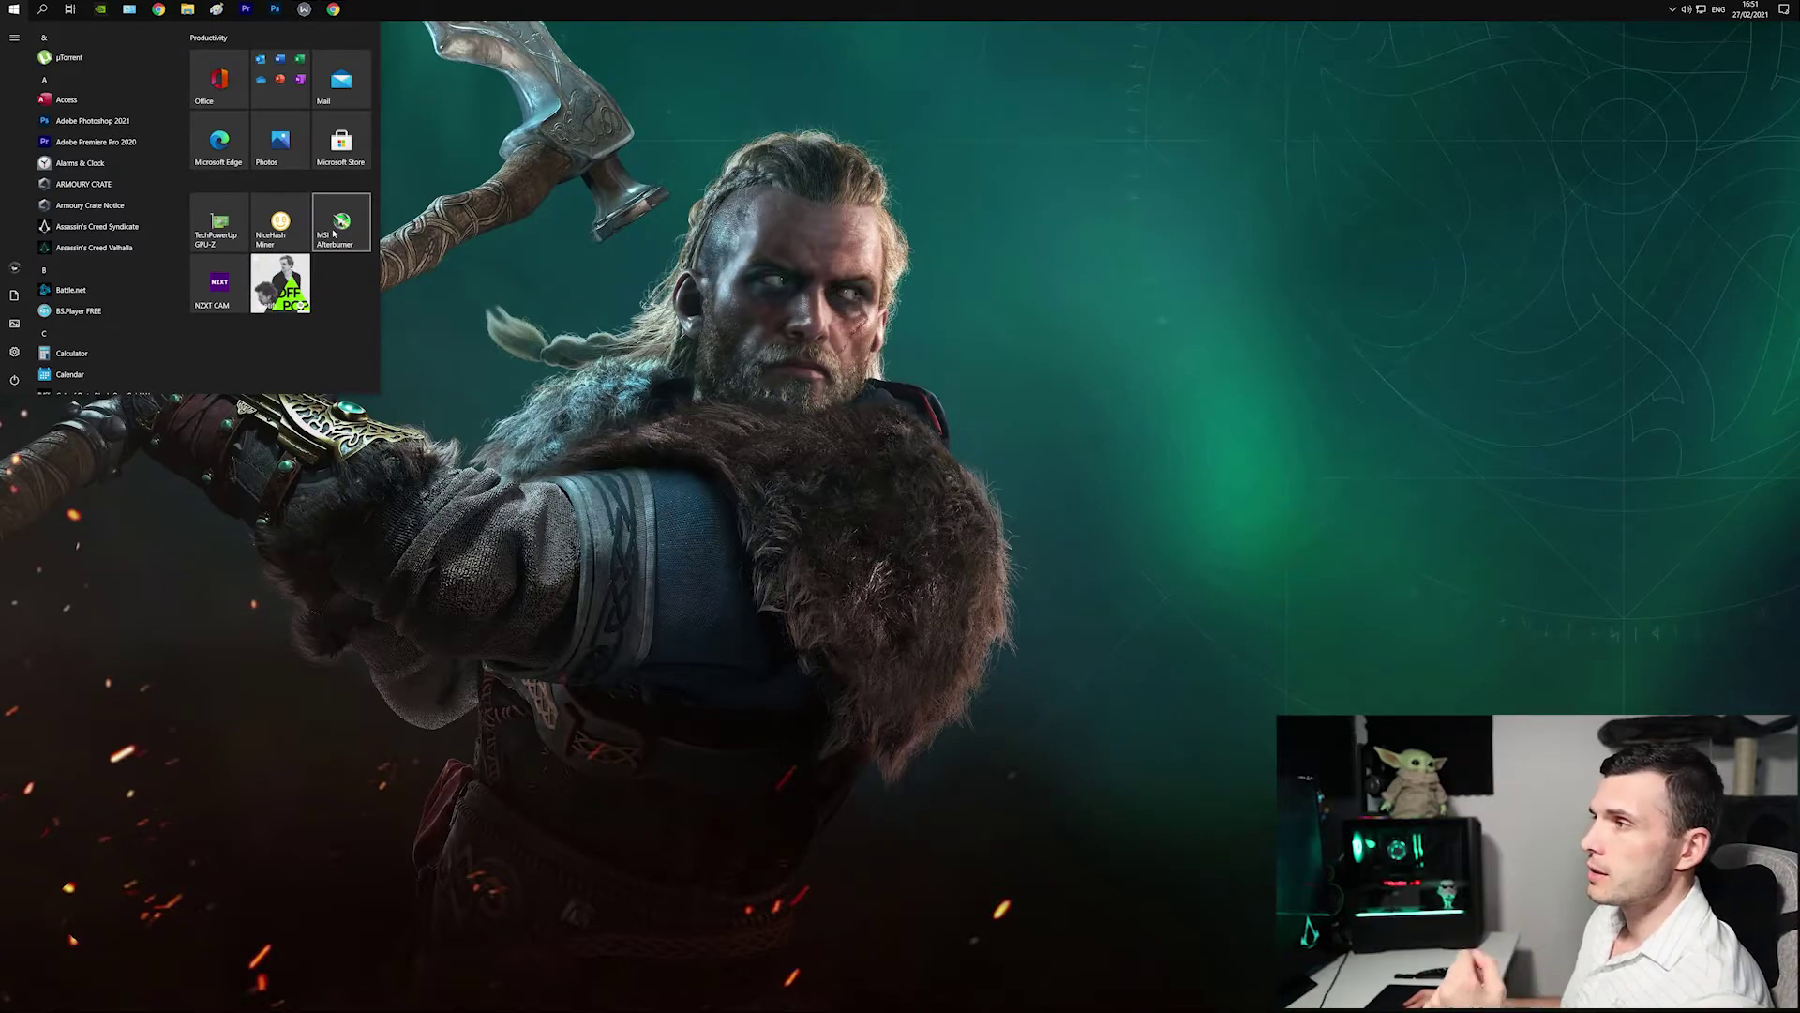
Step: Launch MSI Afterburner, reposition its window, and reset the graphics card settings to default
left_click(333, 233)
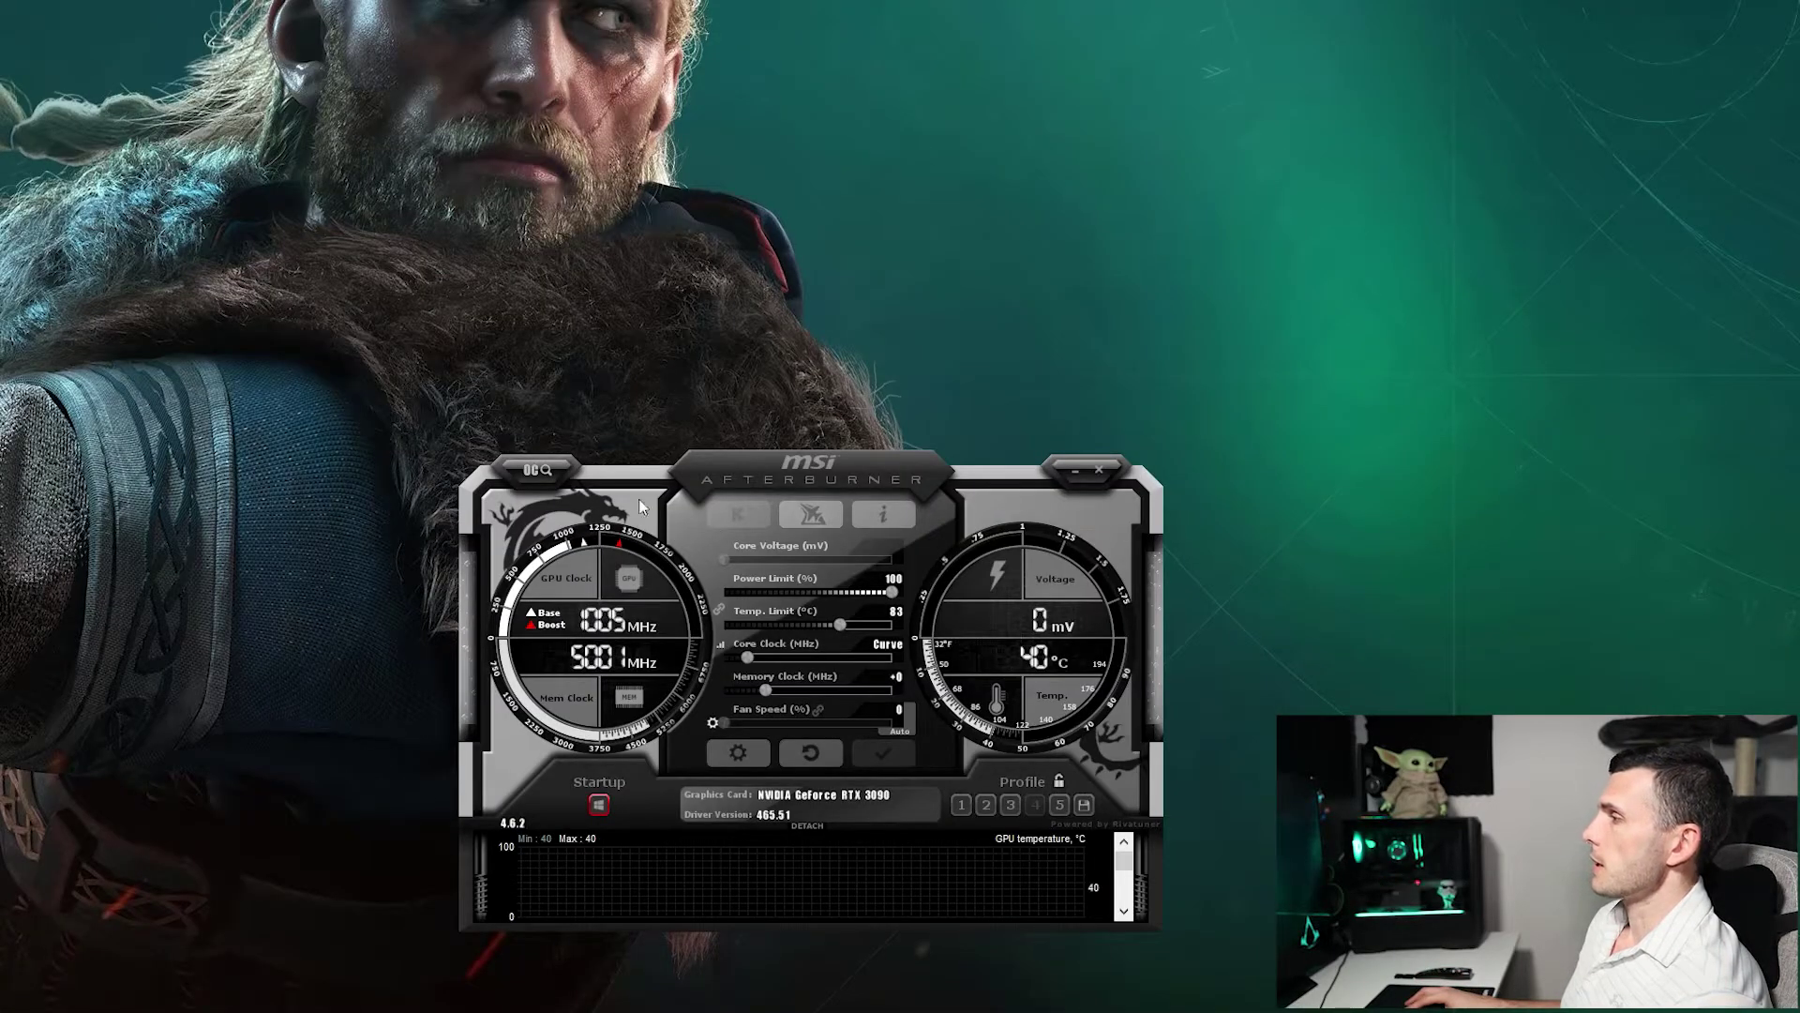
left_click_drag(626, 506, 208, 157)
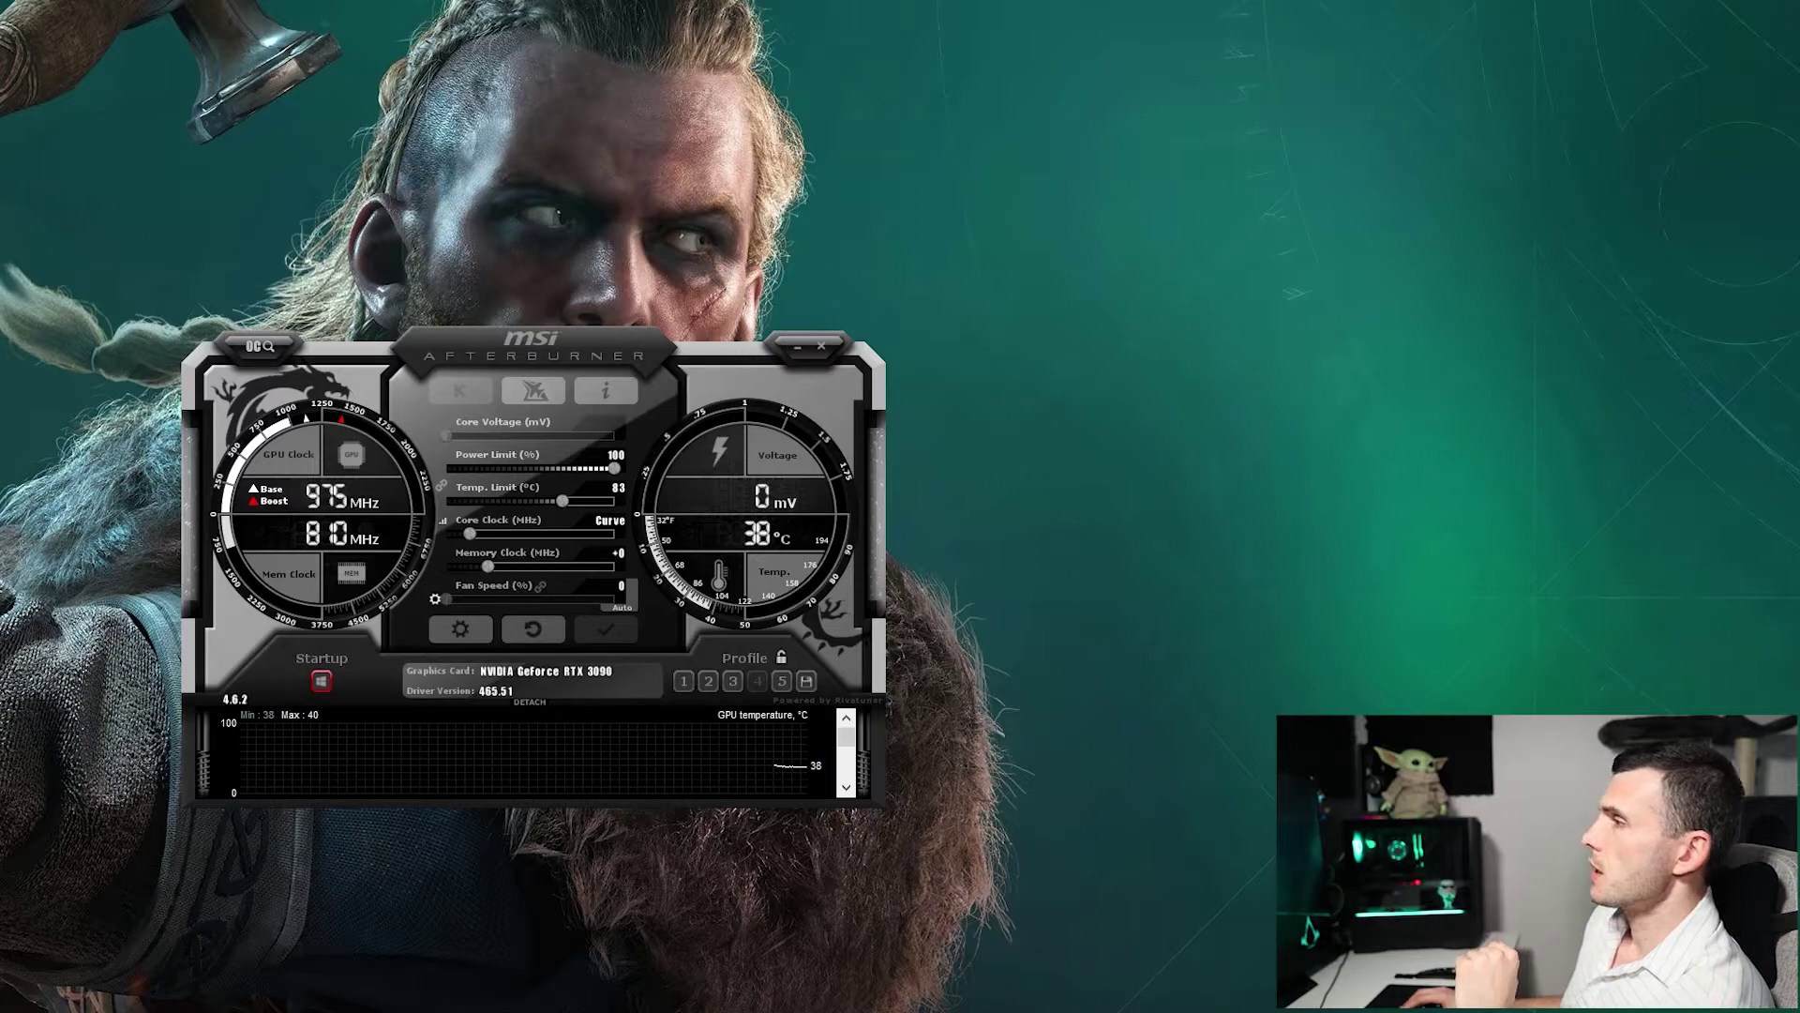
left_click(527, 632)
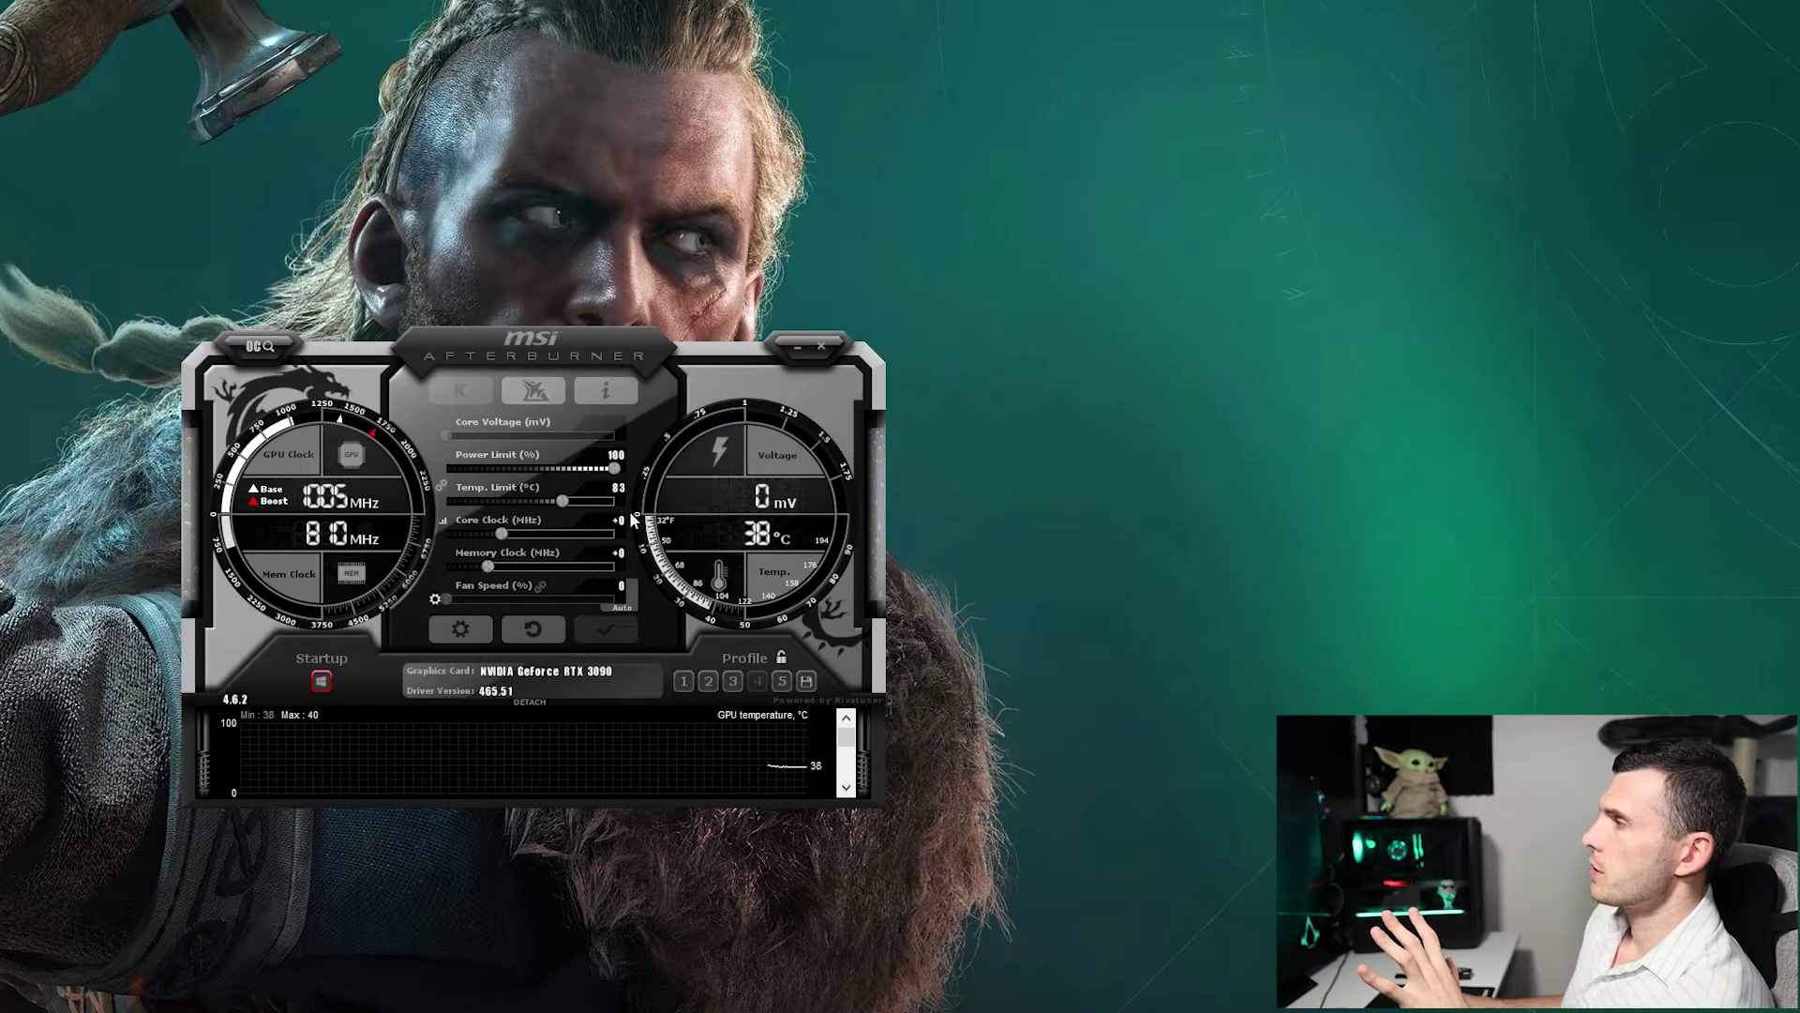
Step: Set the graphics card's power limit to 70%
left_click_drag(614, 468, 572, 468)
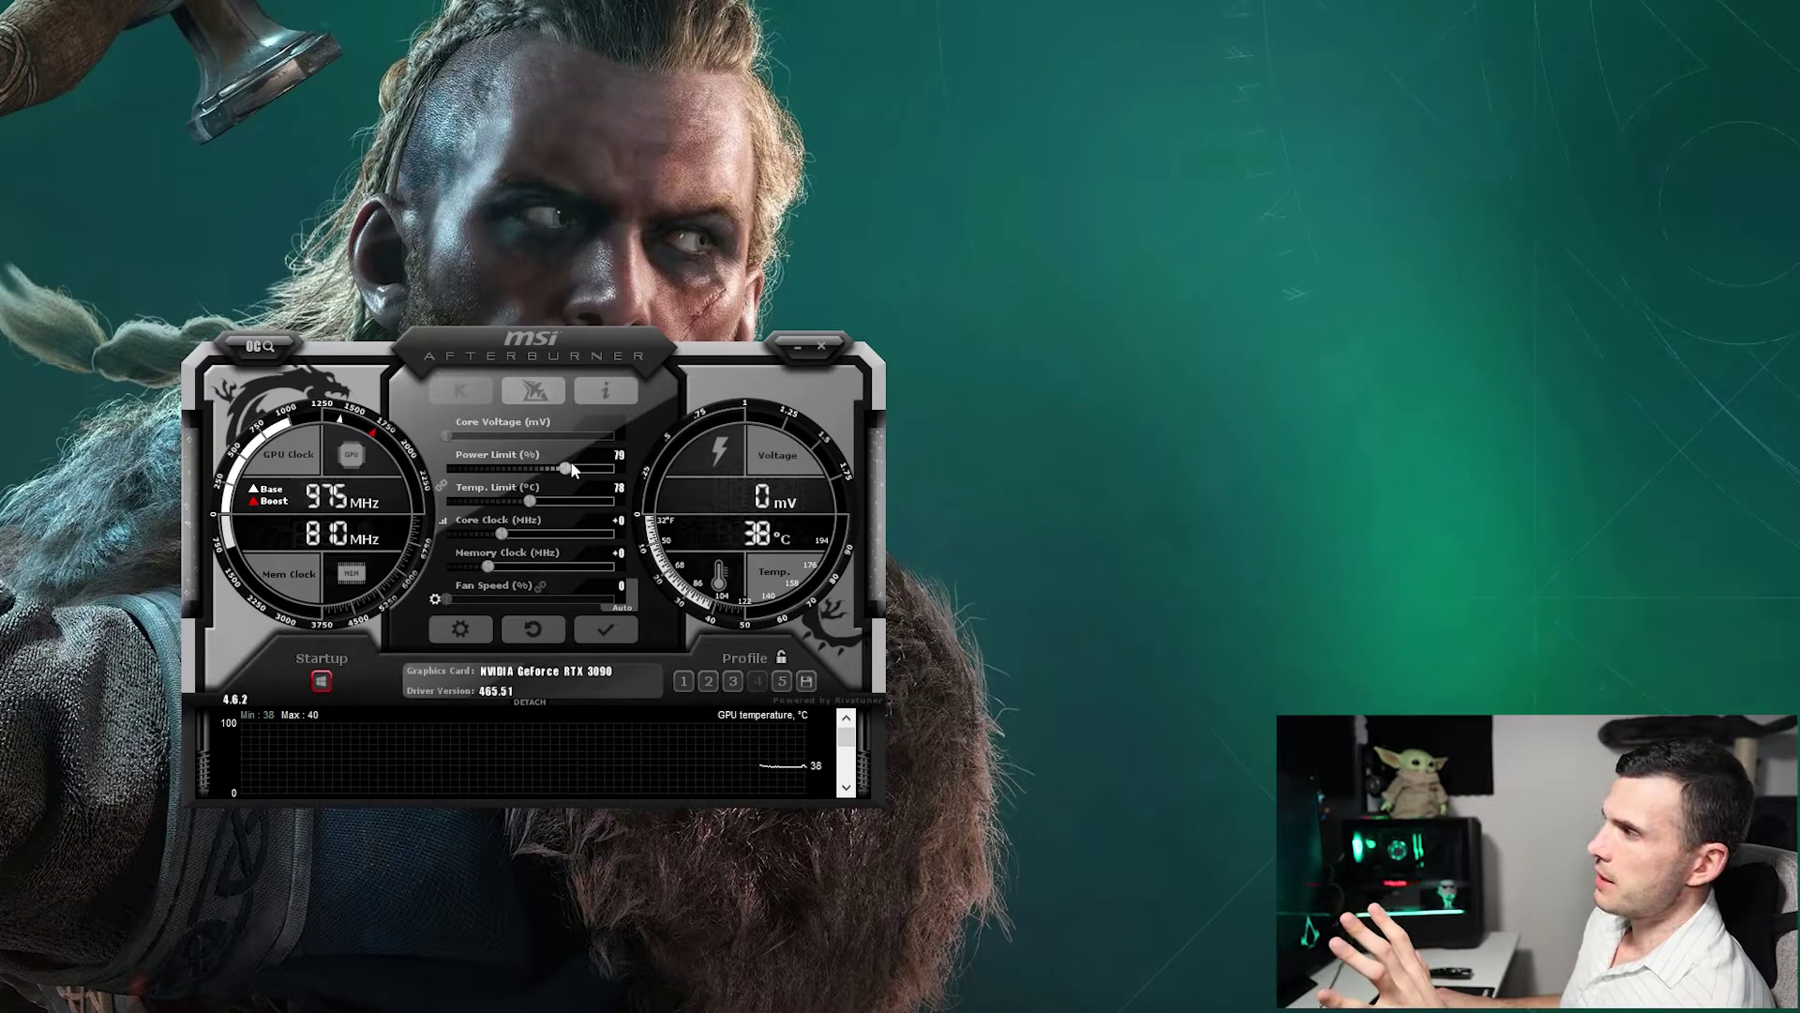
left_click_drag(572, 469, 560, 468)
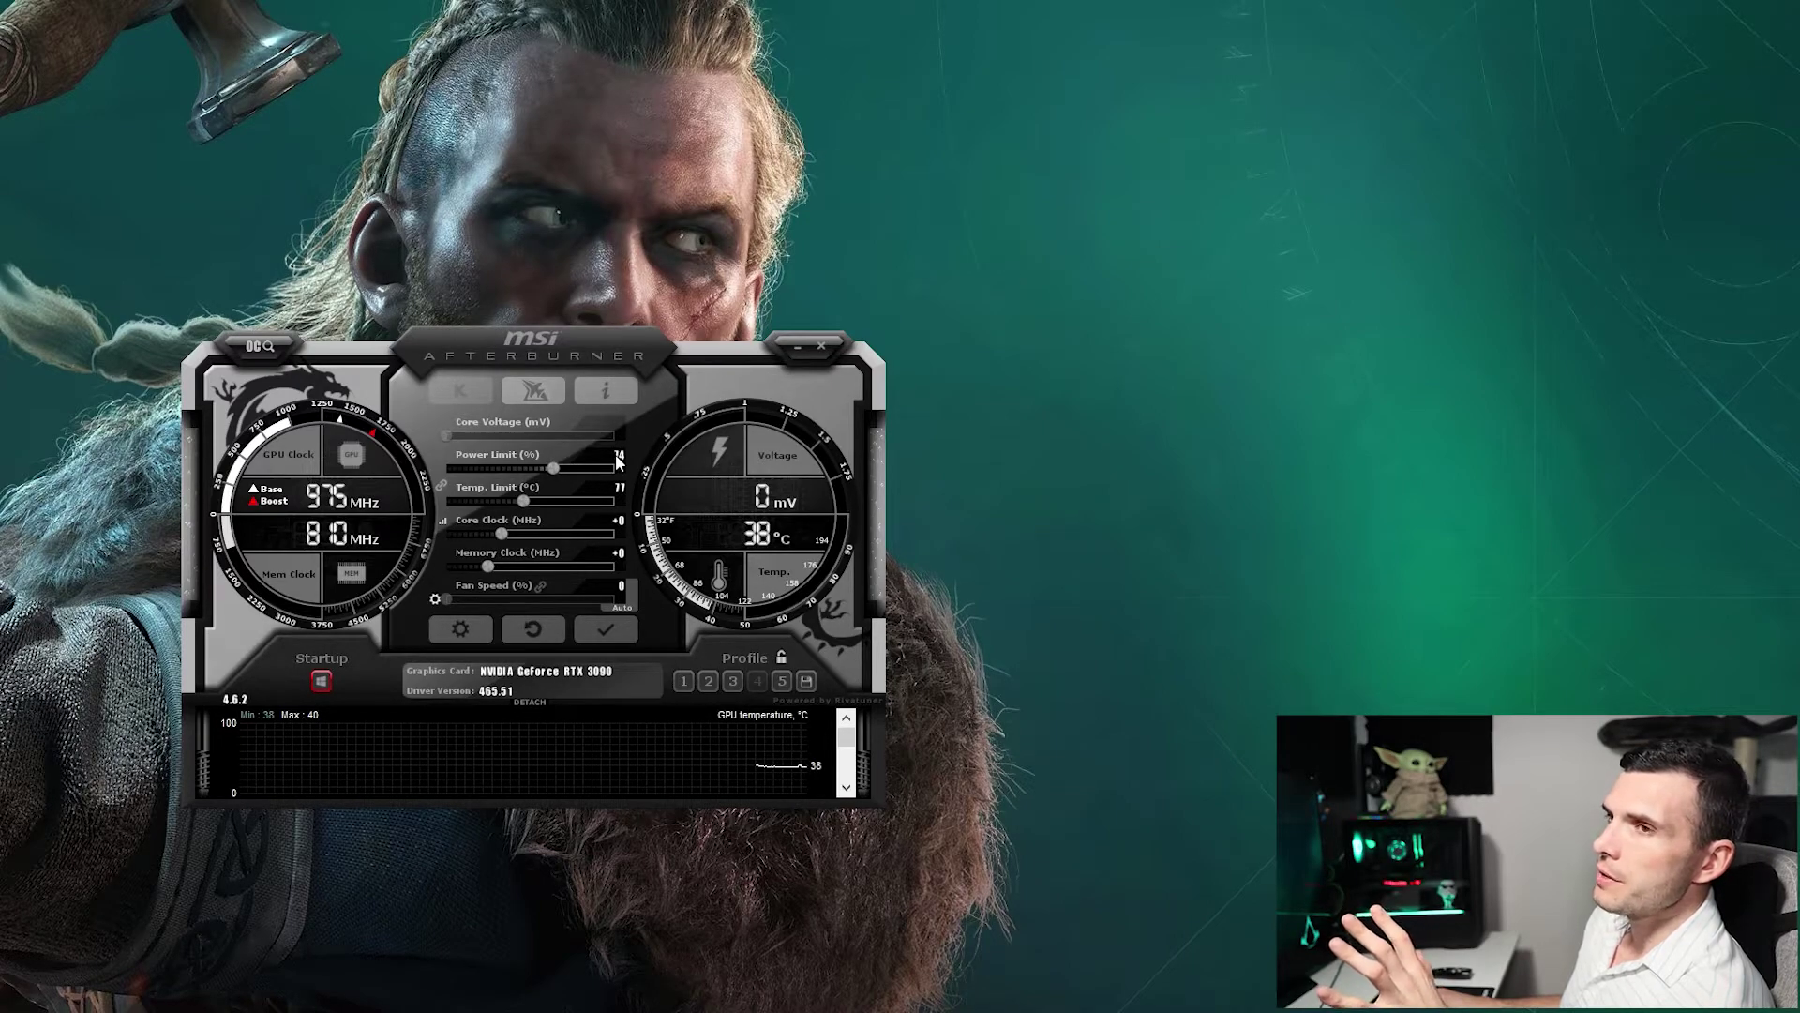
mouse_move(617, 461)
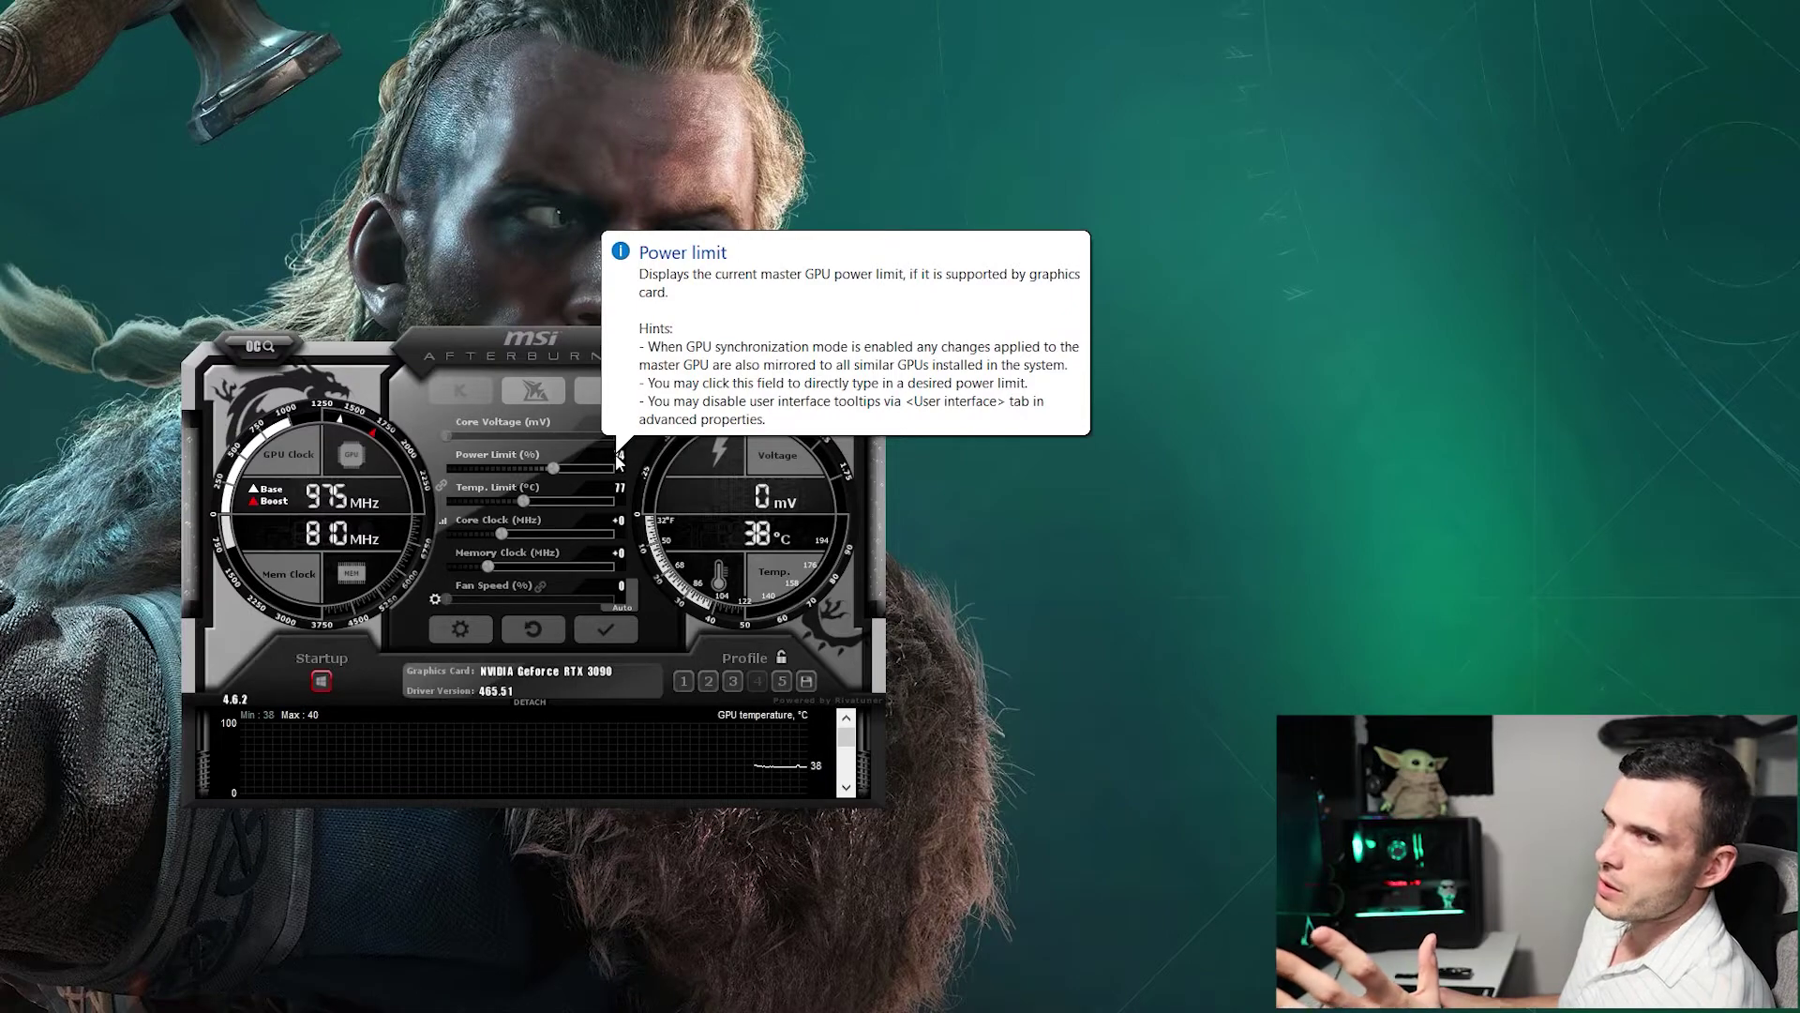
left_click(616, 461)
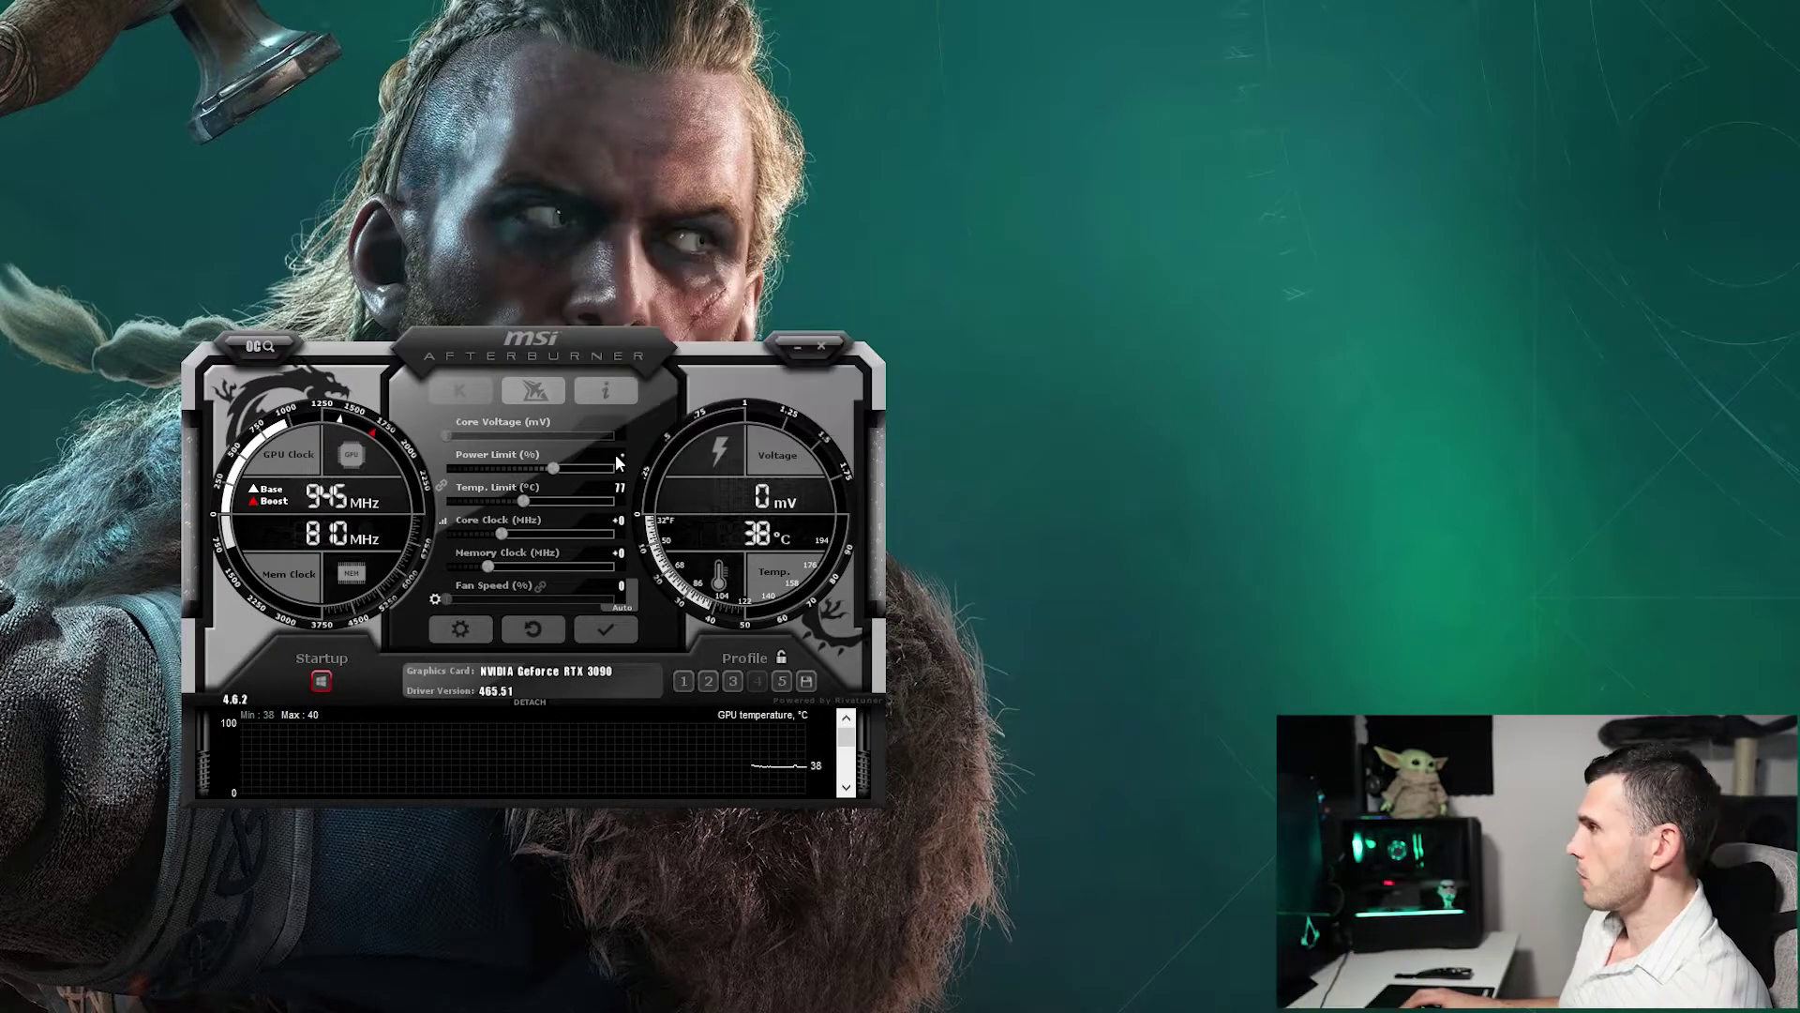
type("7")
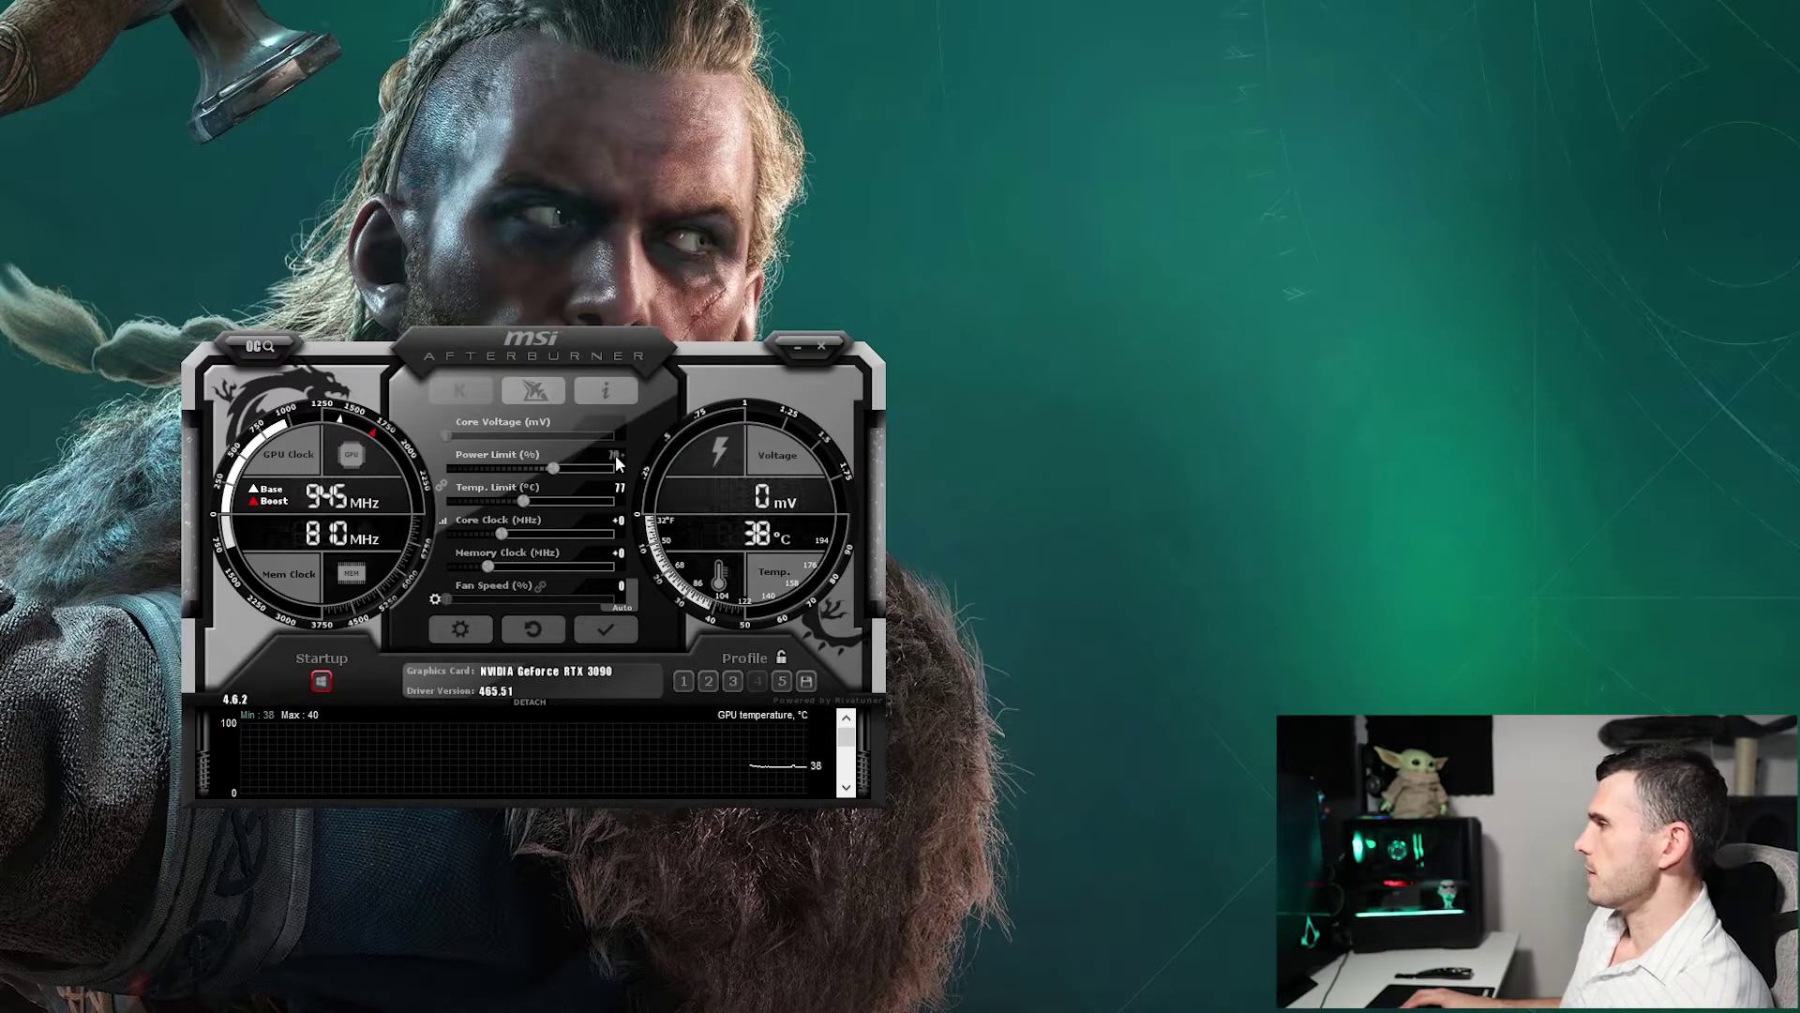
type("0")
key("Return")
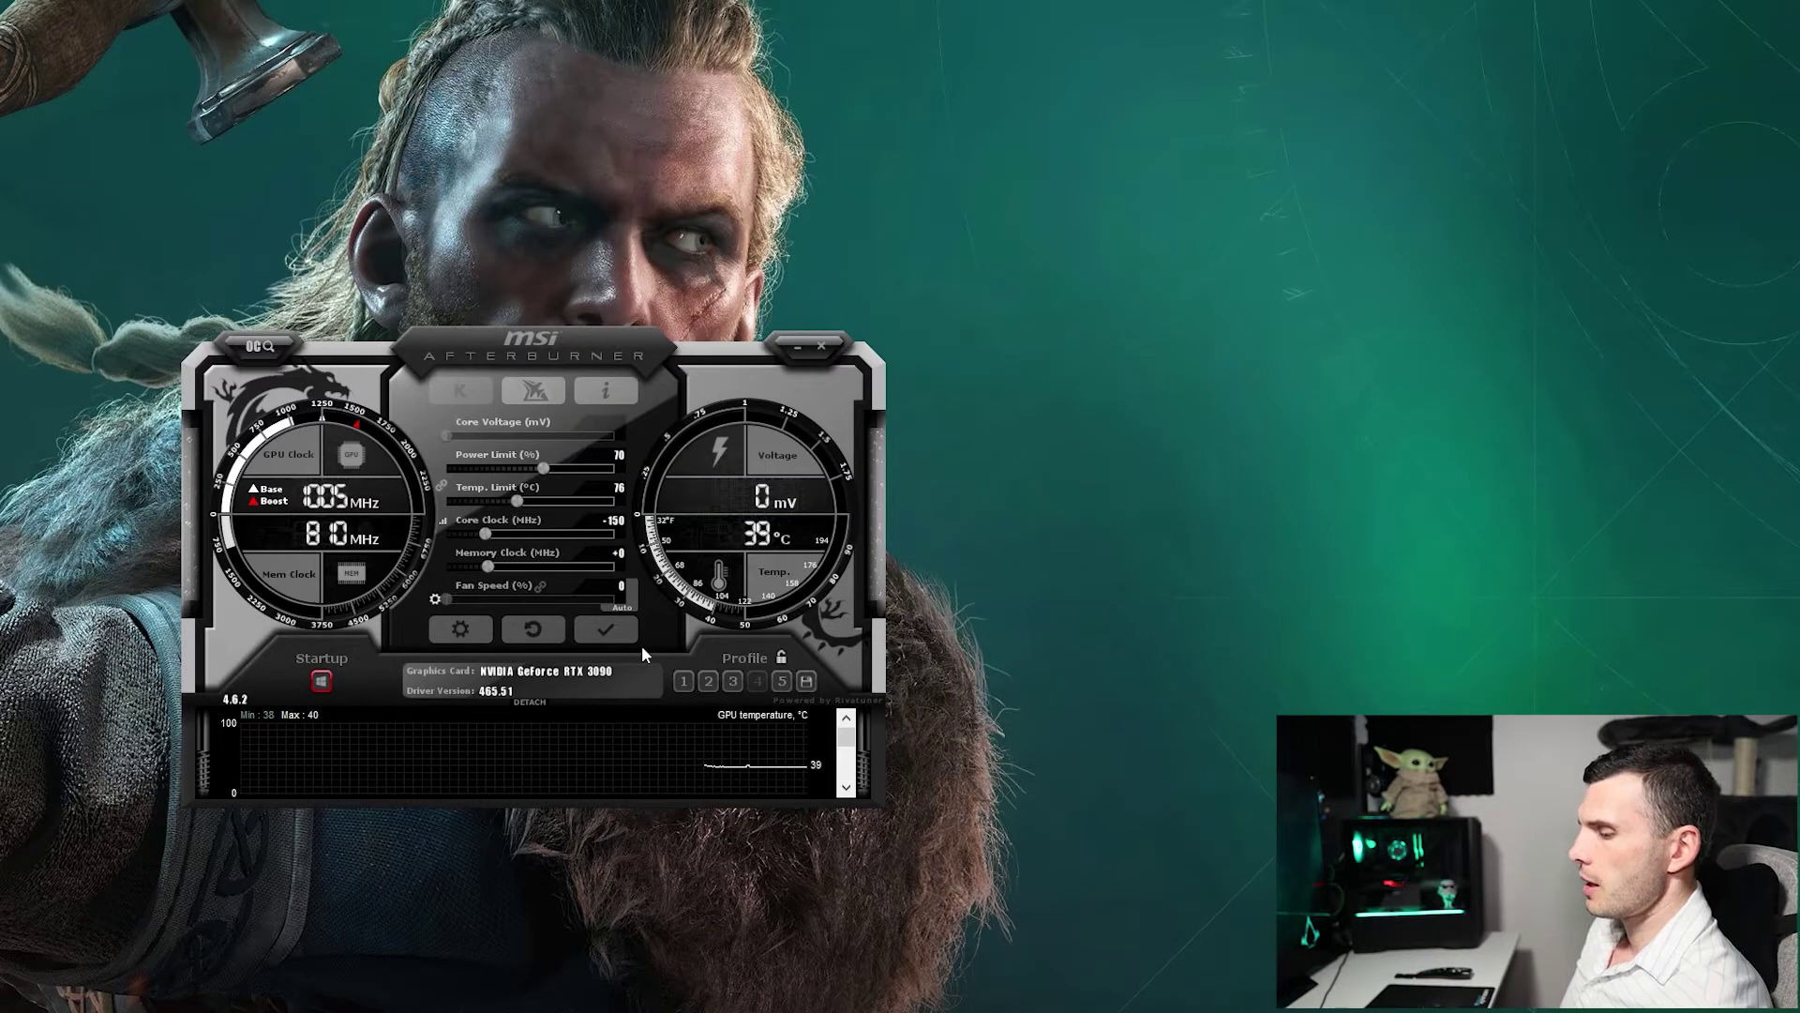
Step: Open the voltage/frequency curve editor and set the core clock offset to -150 MHz
key("ctrl+f")
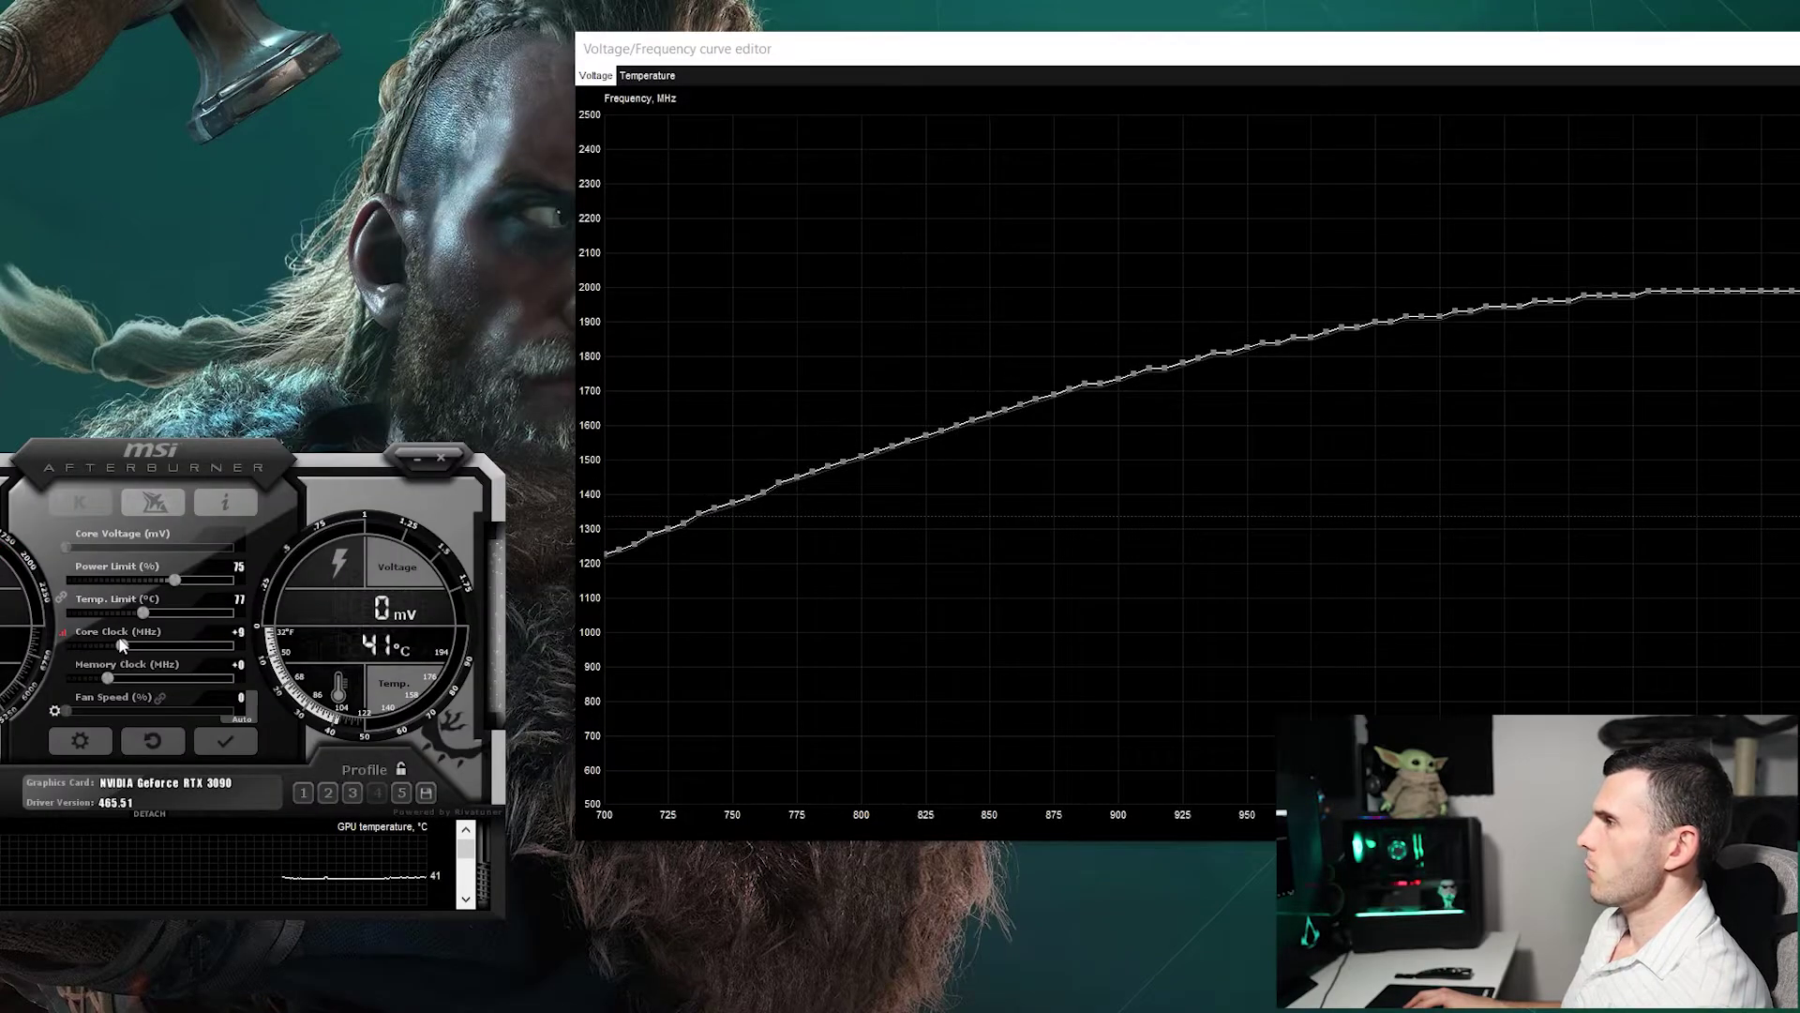
left_click_drag(120, 645, 106, 645)
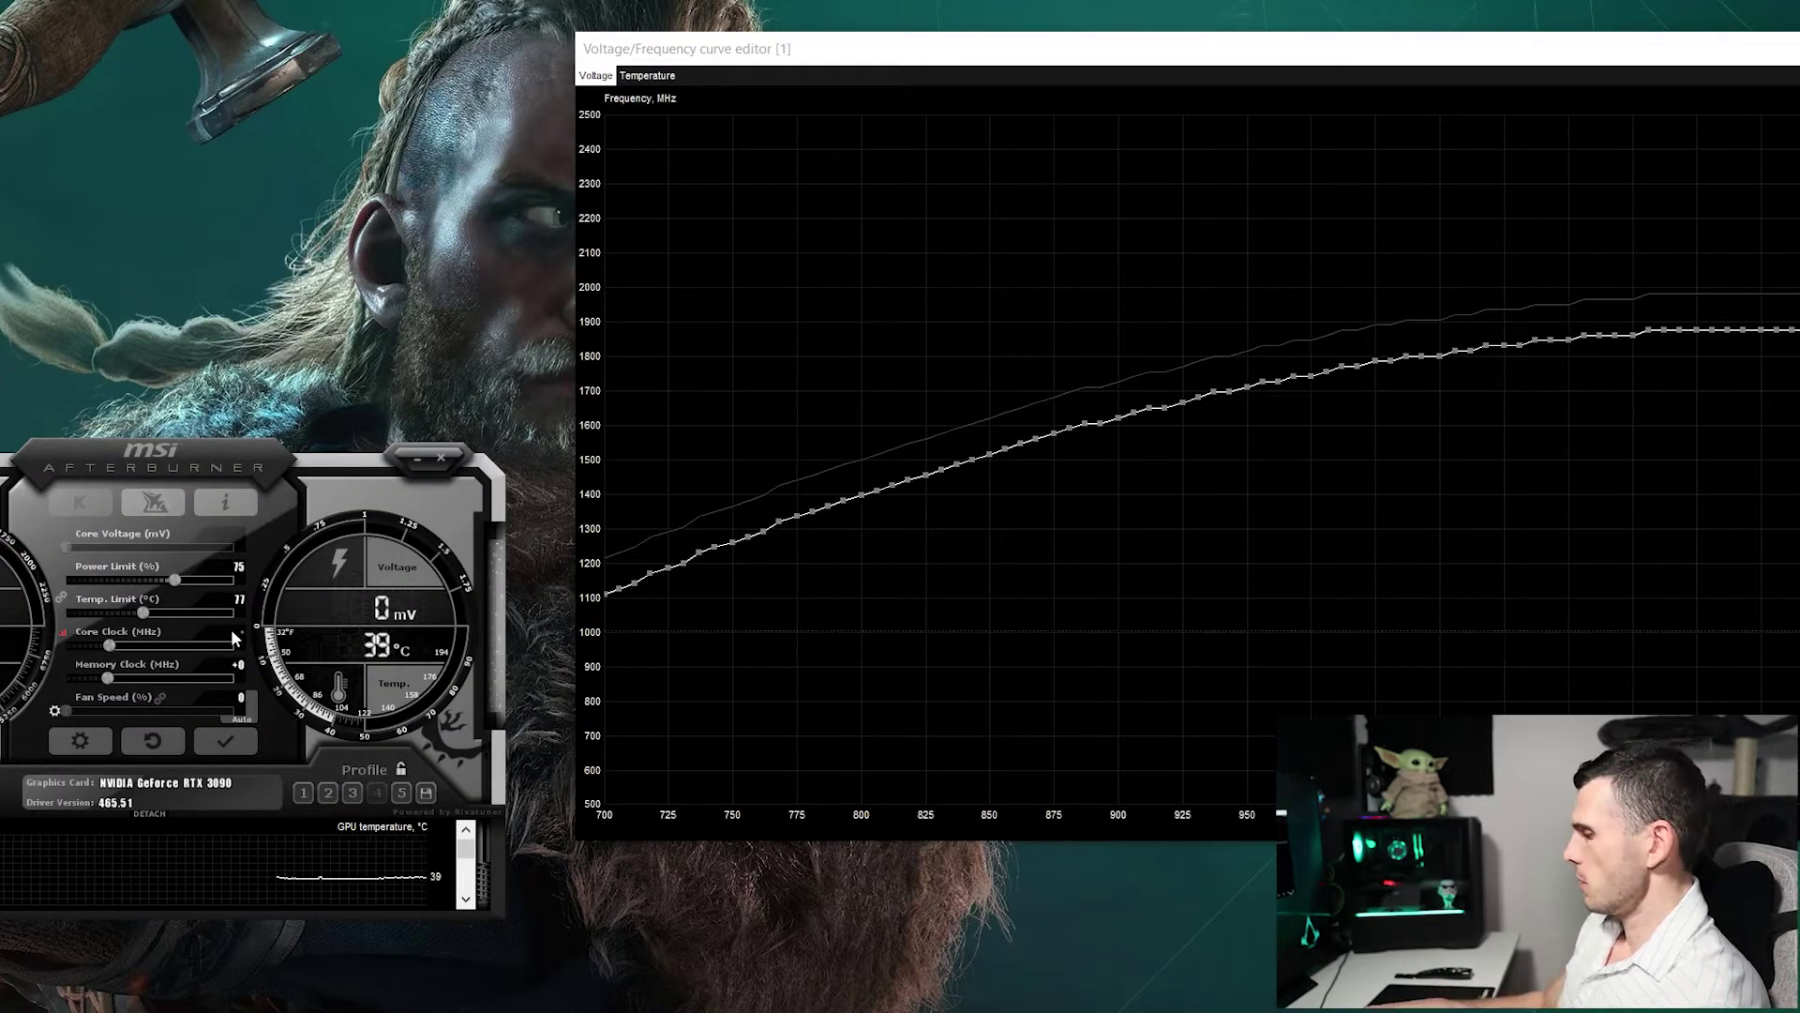
type("-150")
key("Return")
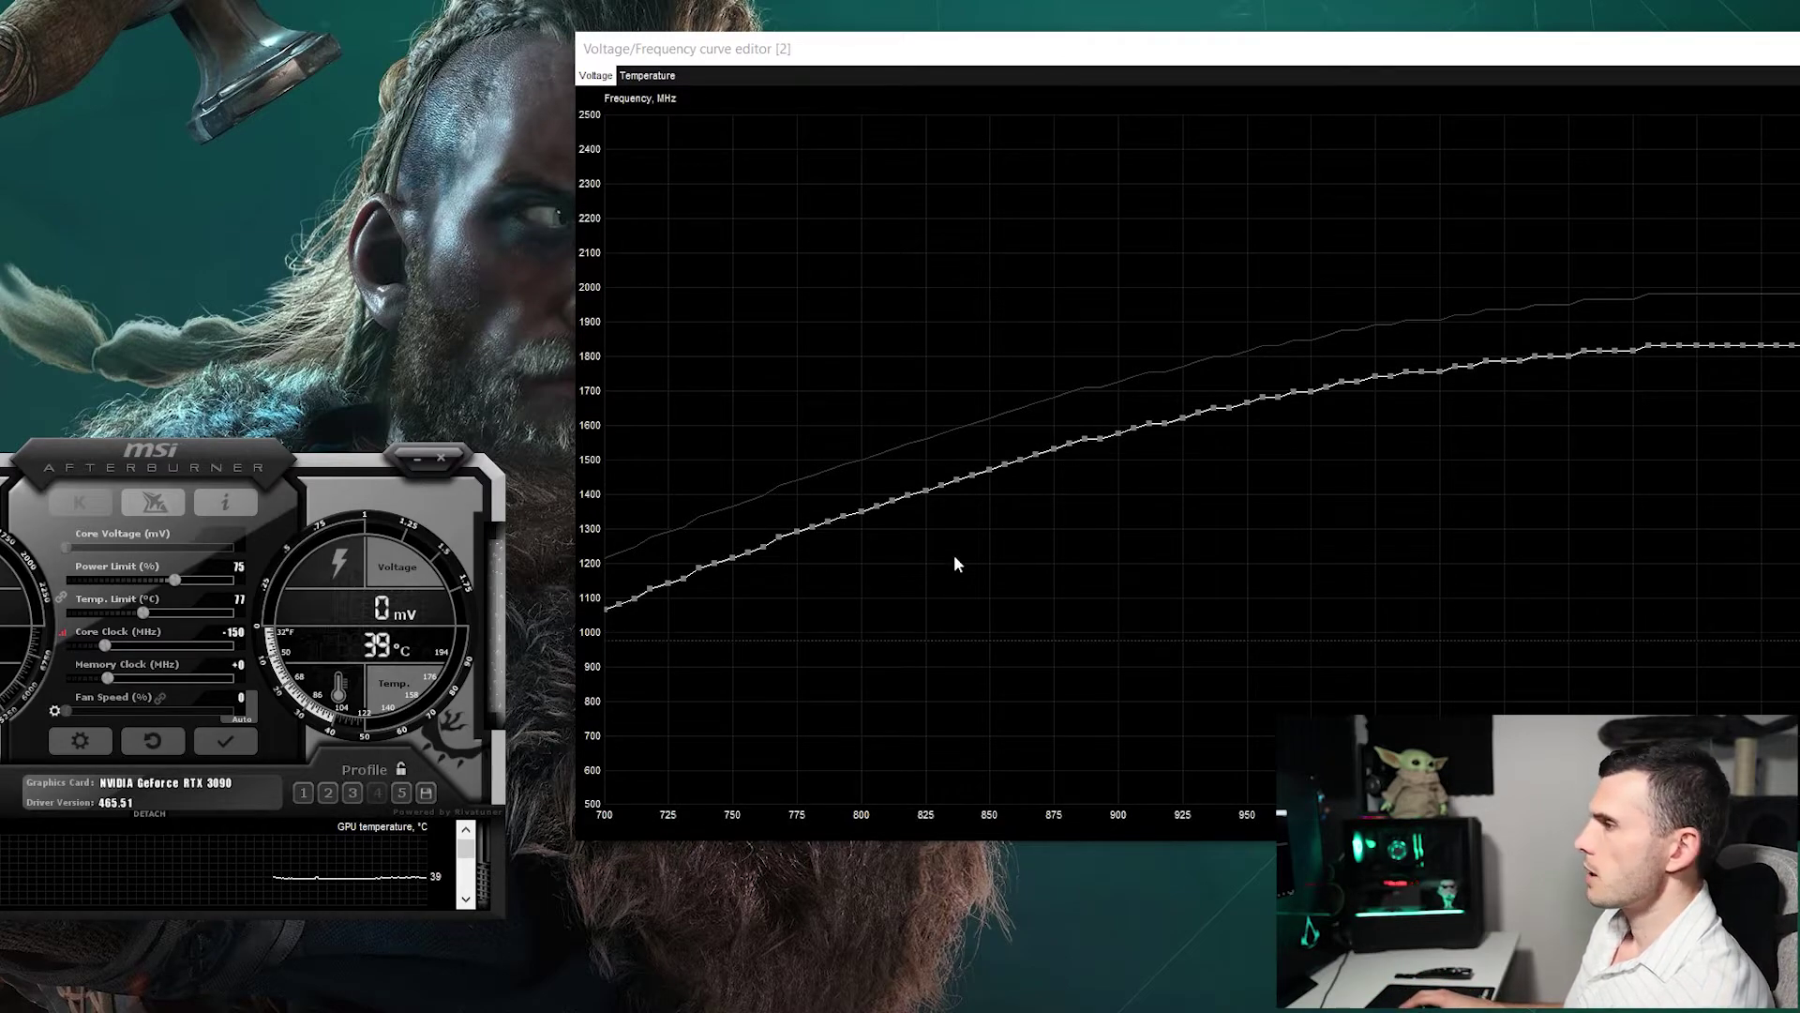
Step: Raise the 900 mV point of the voltage/frequency curve to about 1707 MHz and apply the curve
left_click(1120, 431)
left_click(1117, 433)
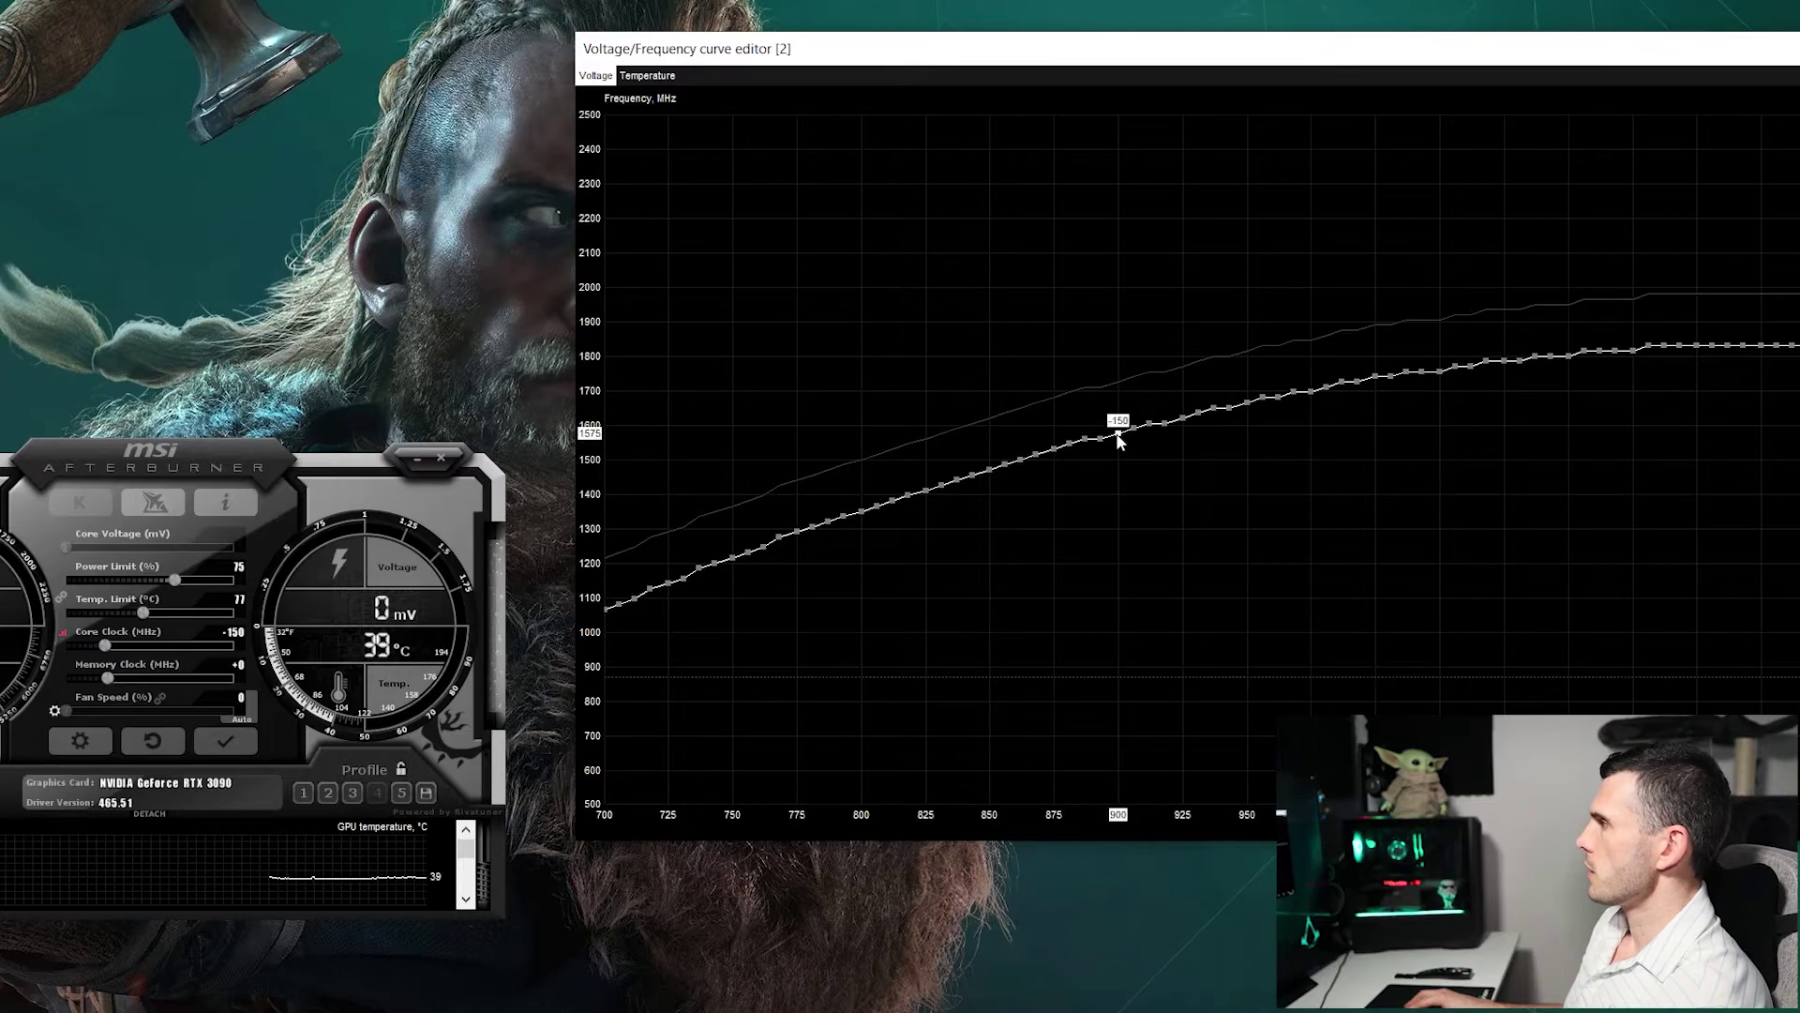
left_click_drag(1118, 433, 1101, 388)
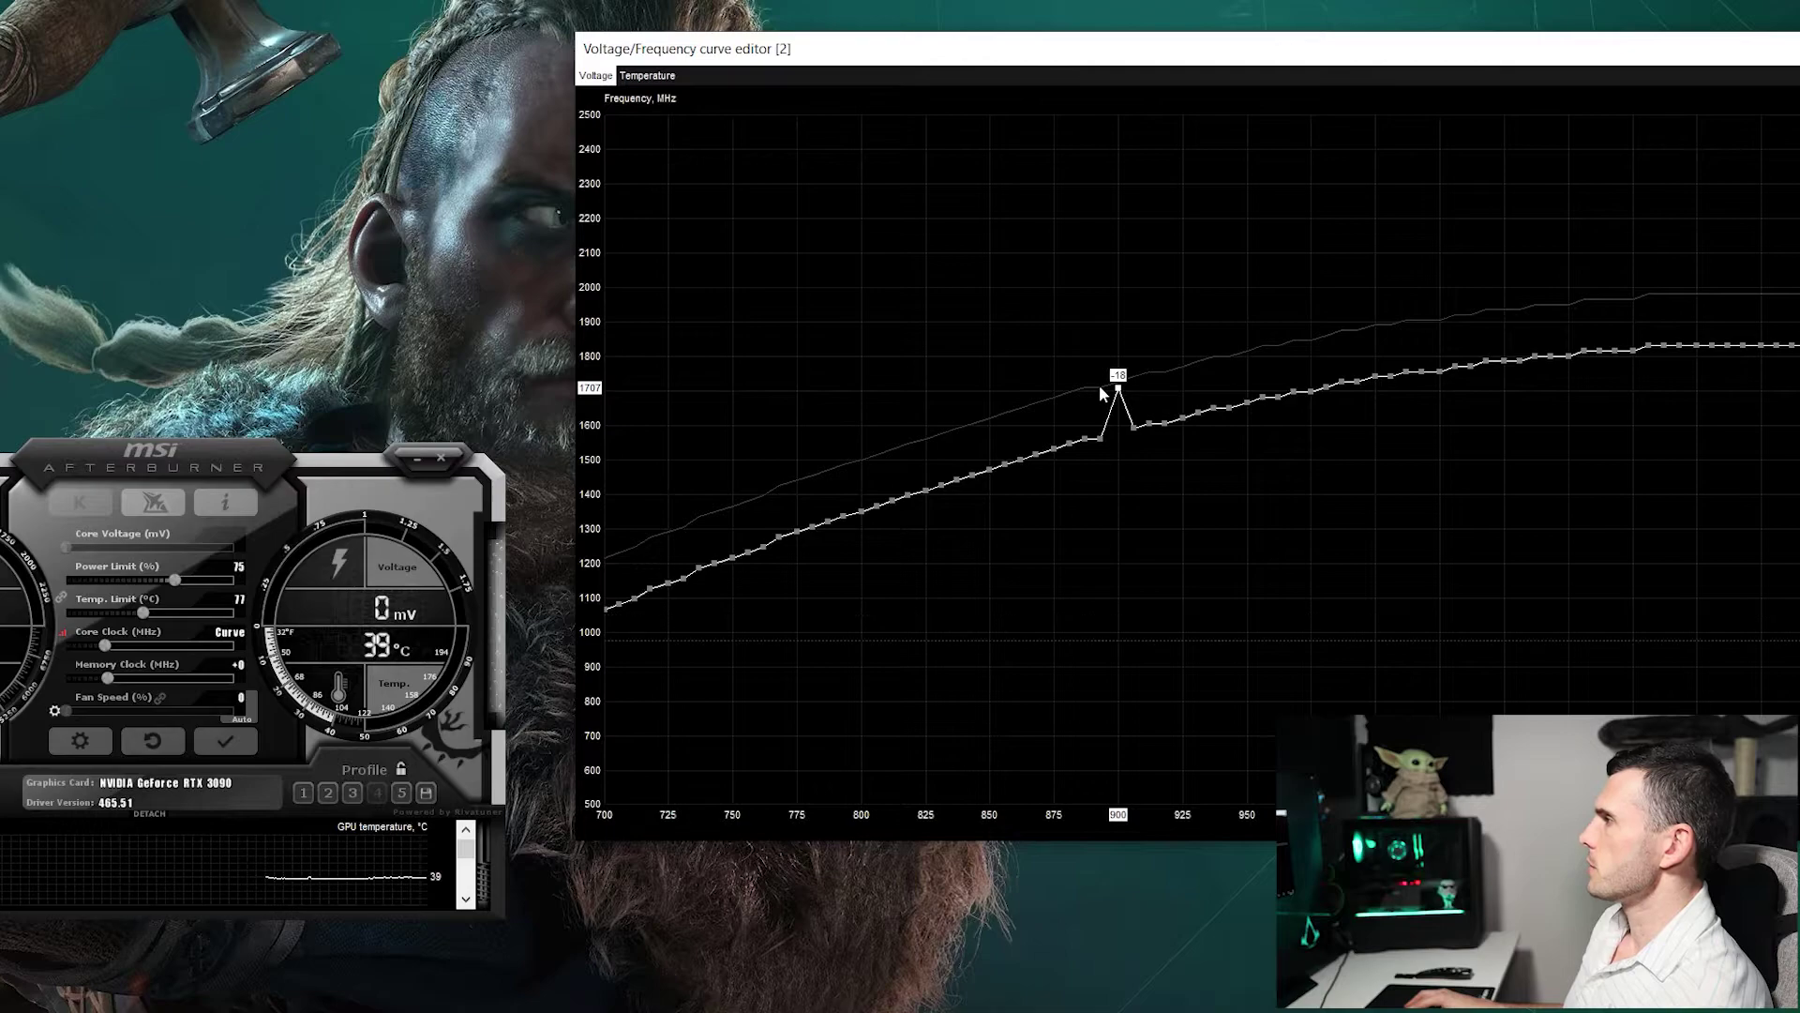
left_click(231, 741)
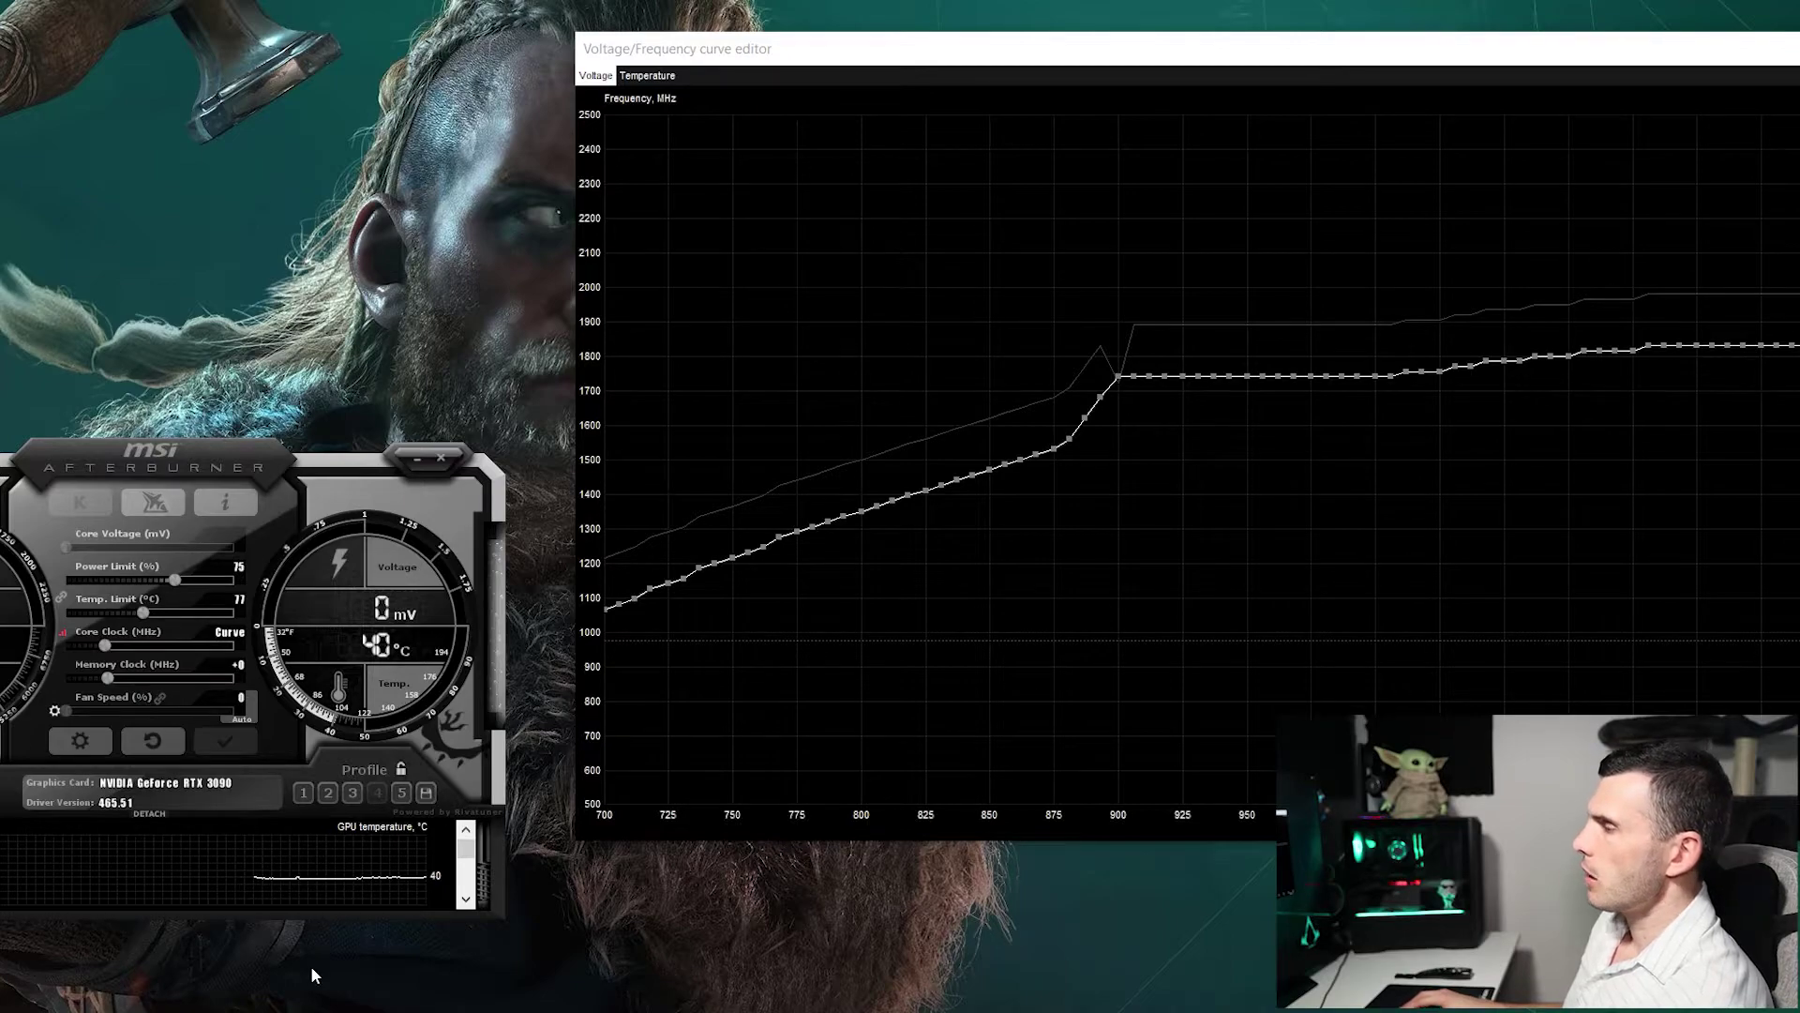
left_click(223, 741)
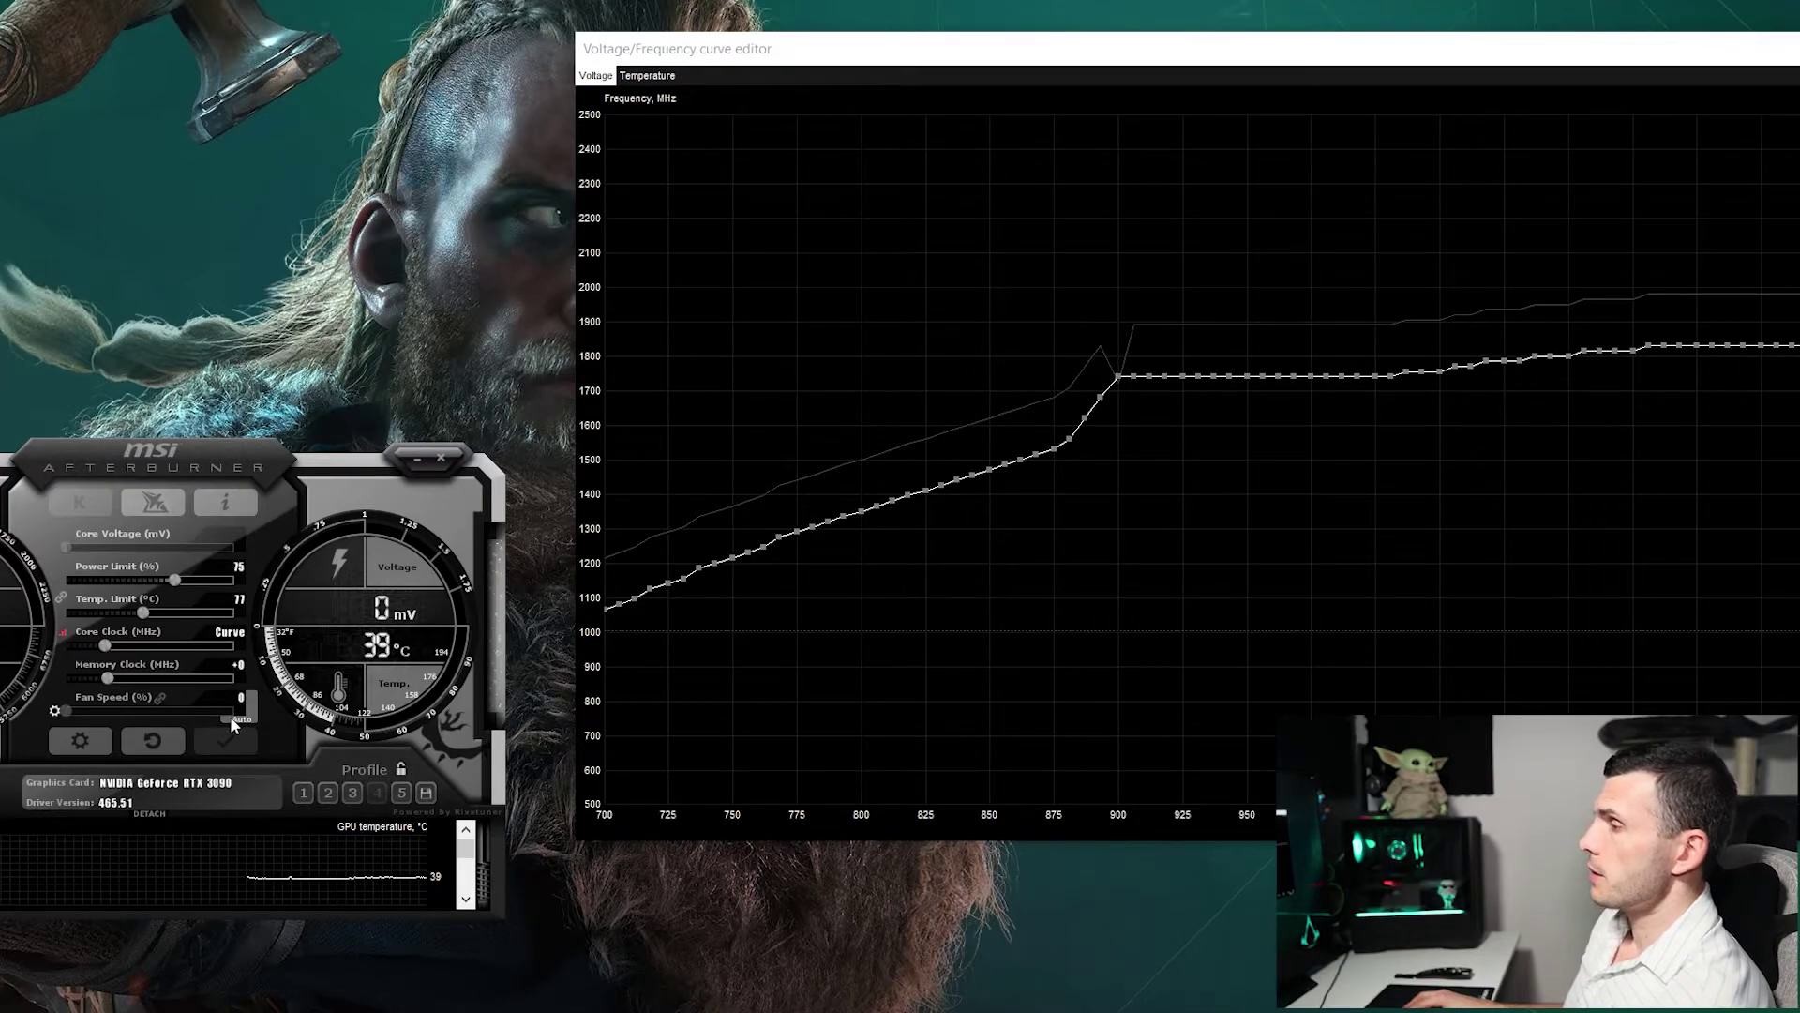
Step: Set a manual fan speed of 65%, apply it, and save the settings to profile slot 5
left_click(257, 710)
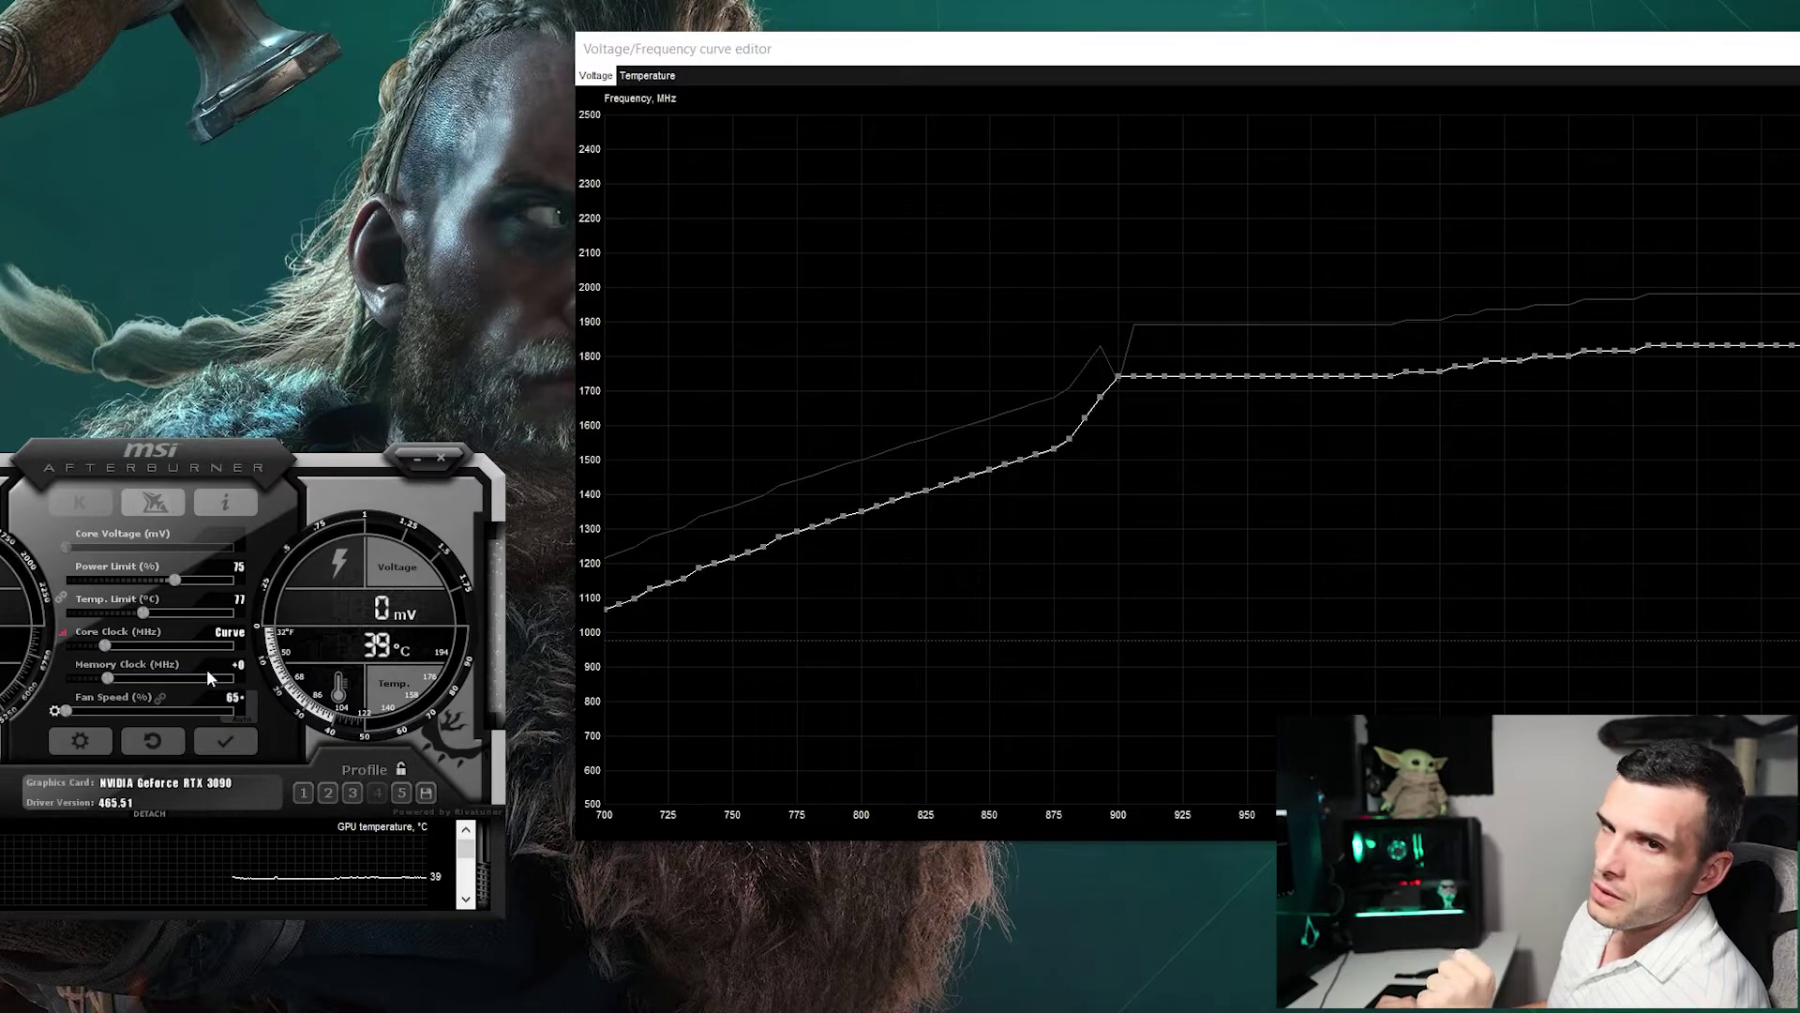
left_click(225, 741)
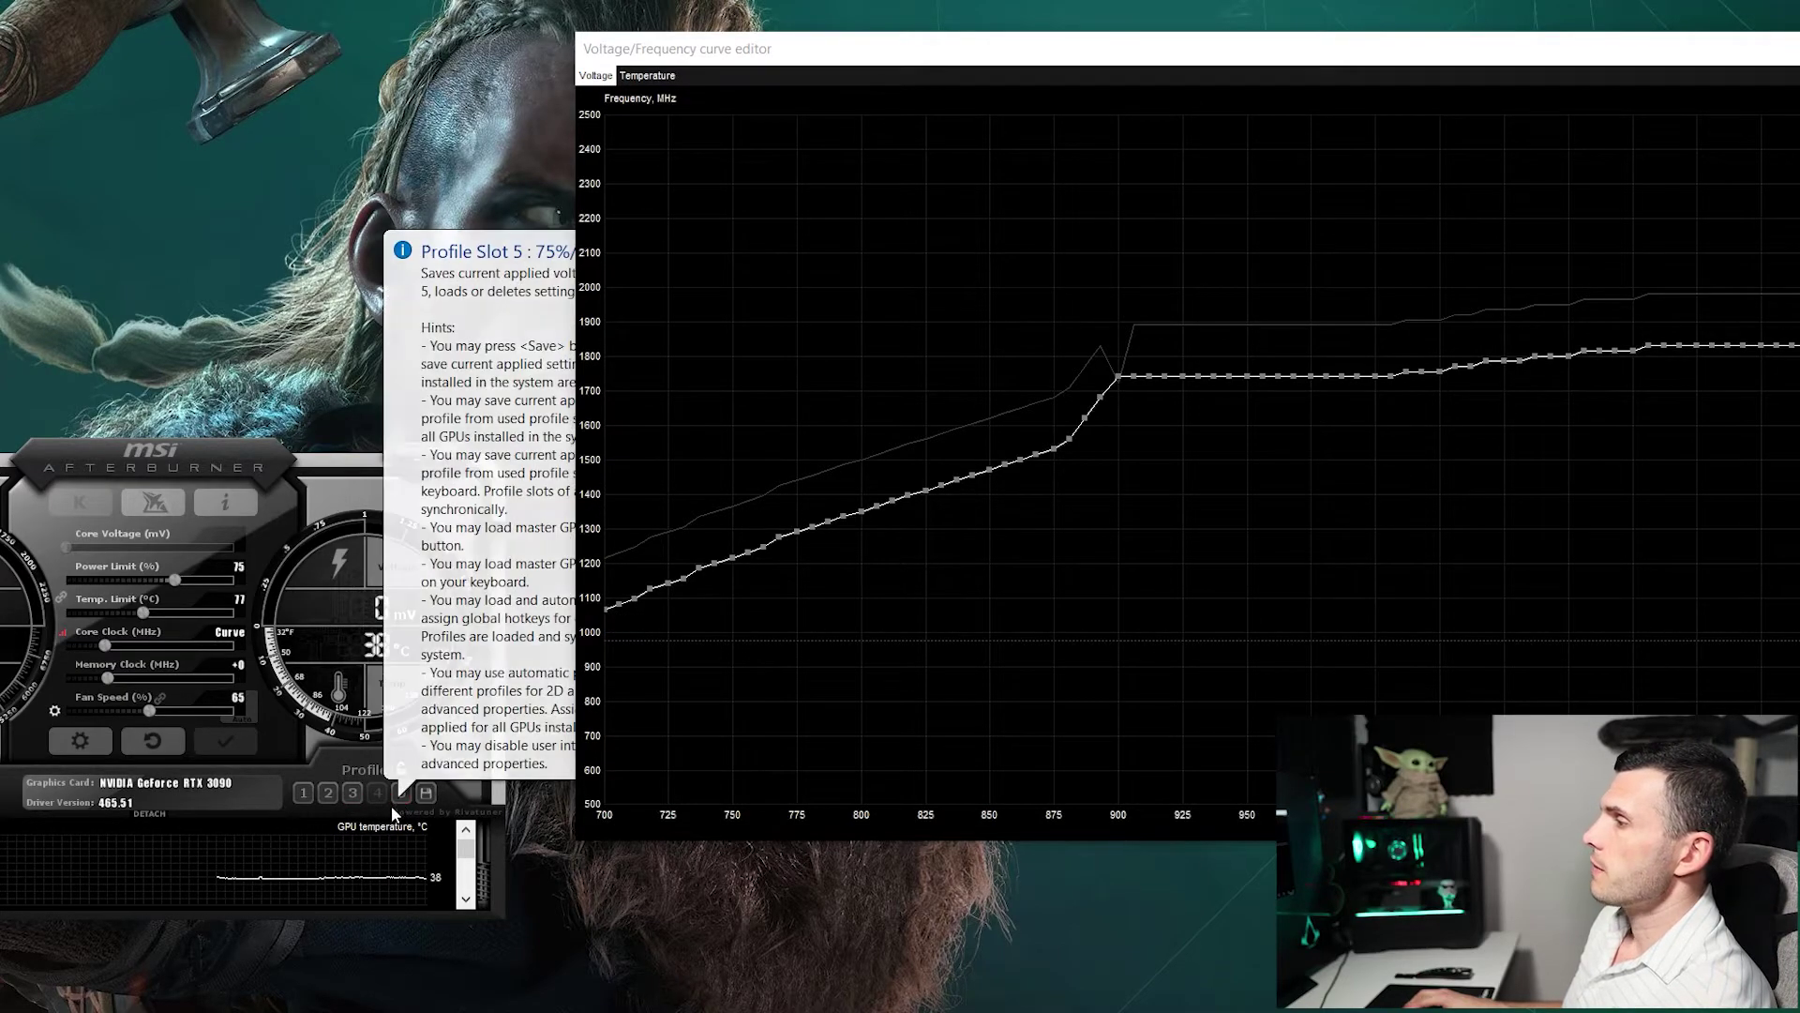
left_click(425, 793)
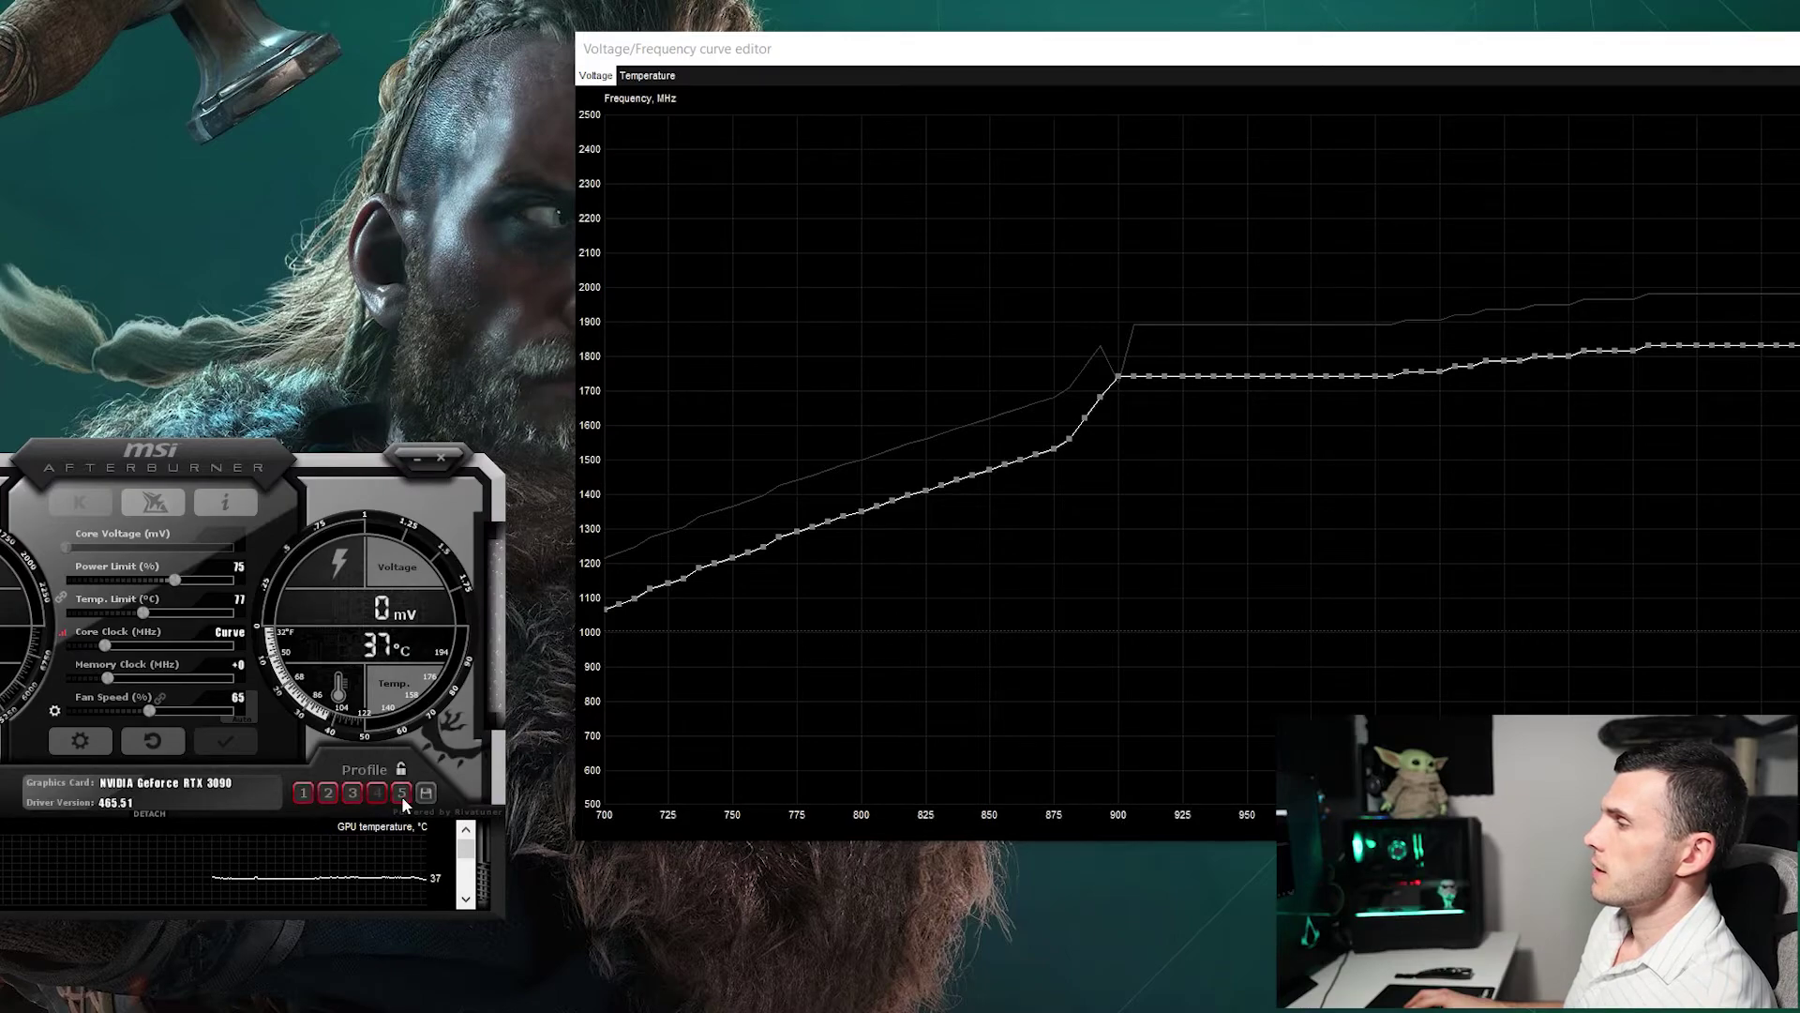
left_click(401, 795)
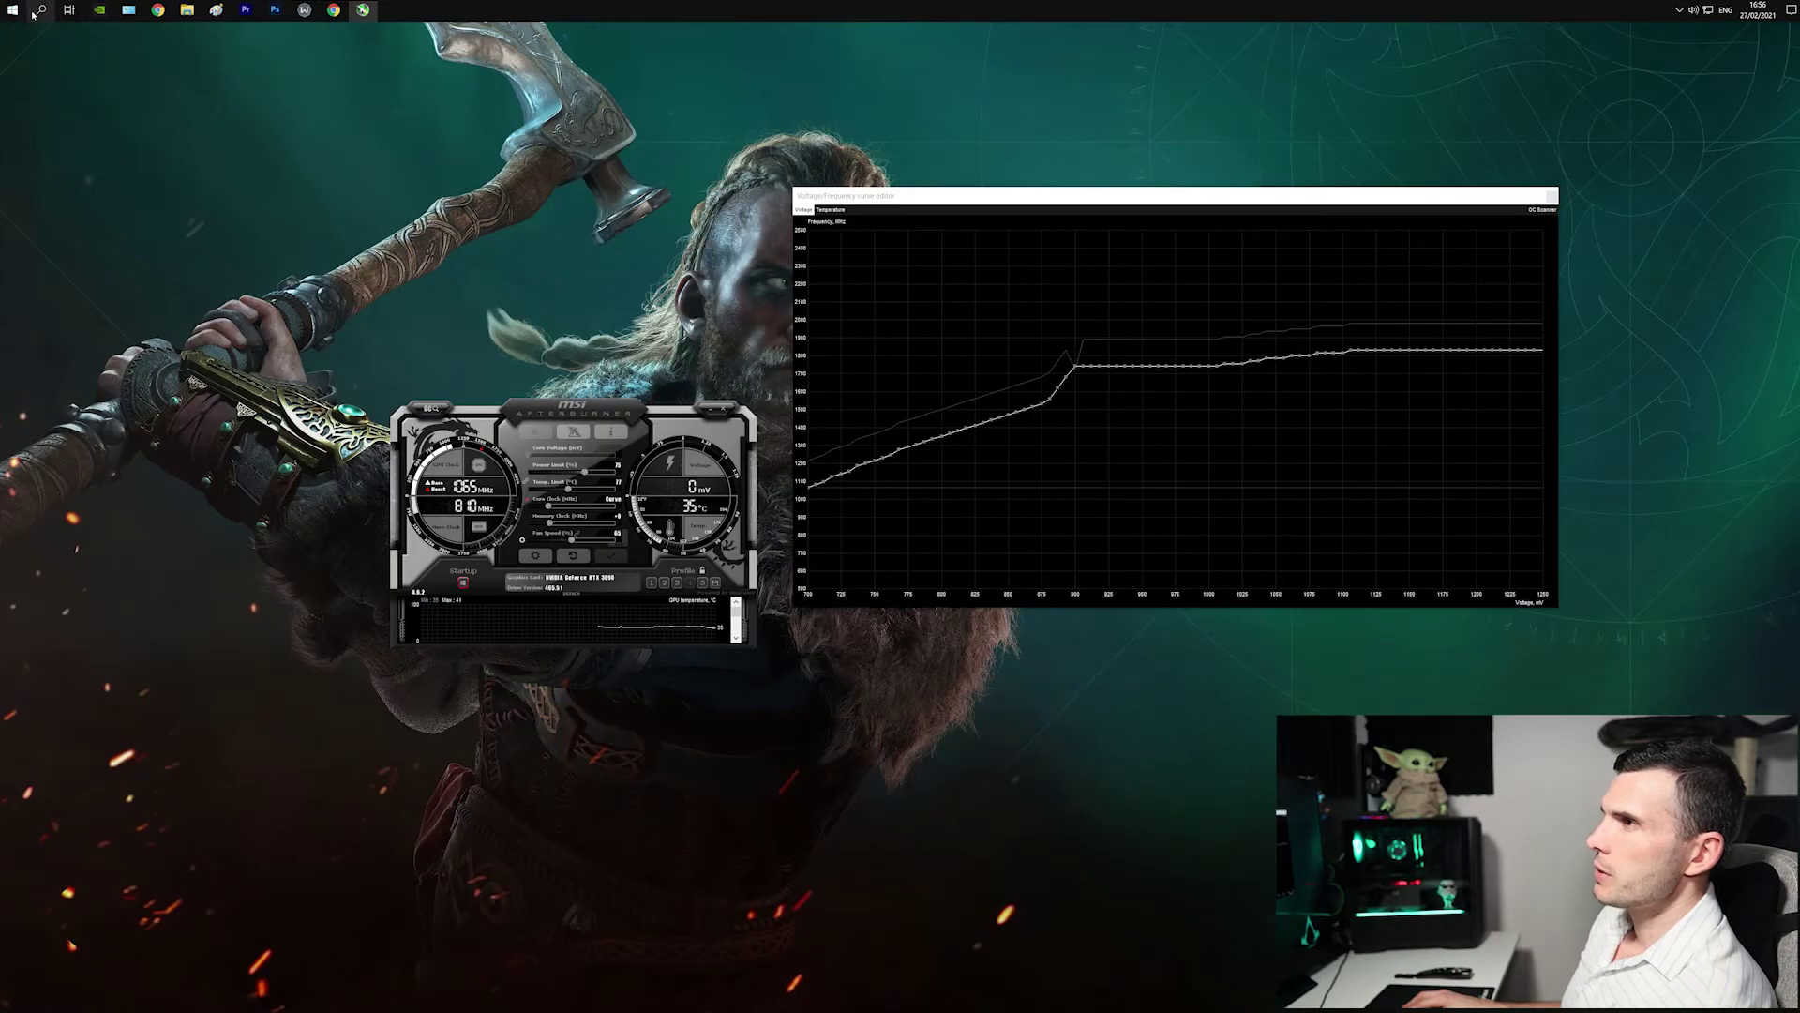
Step: Open NiceHash Miner and disable all benchmark algorithms for the RTX 3090
left_click(13, 9)
key("Escape")
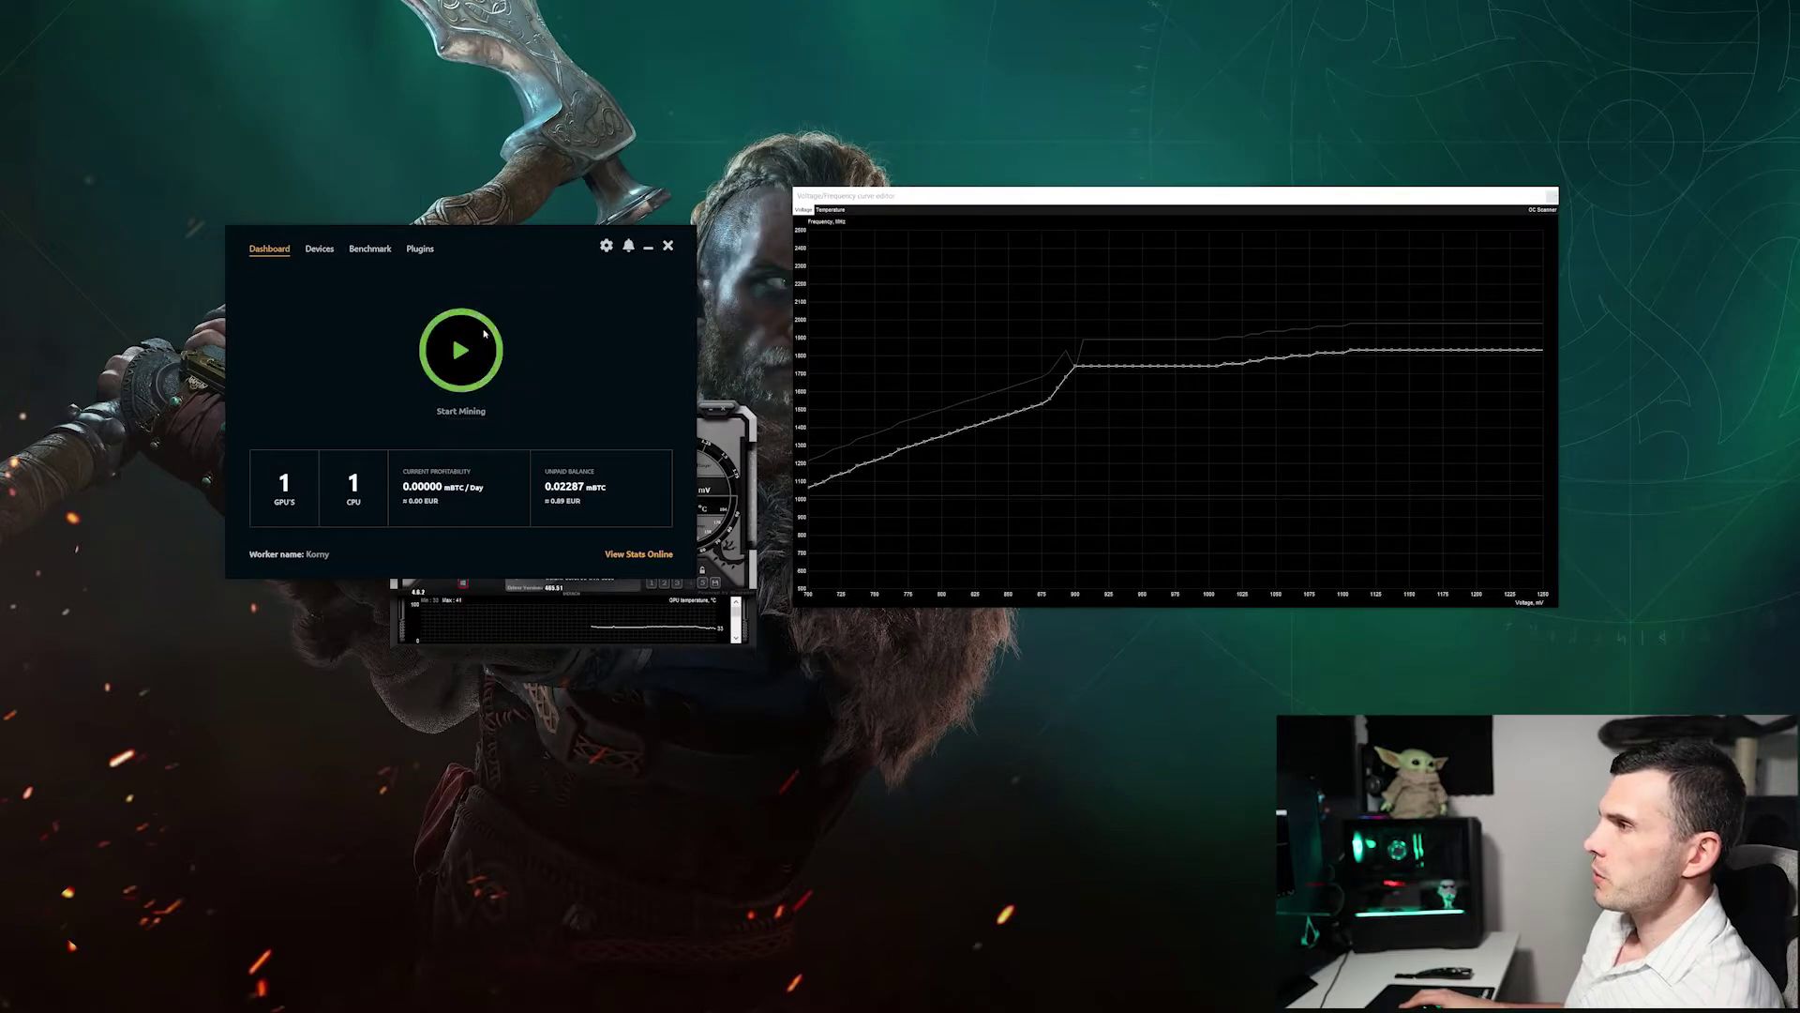
left_click(367, 247)
left_click(661, 400)
left_click(657, 432)
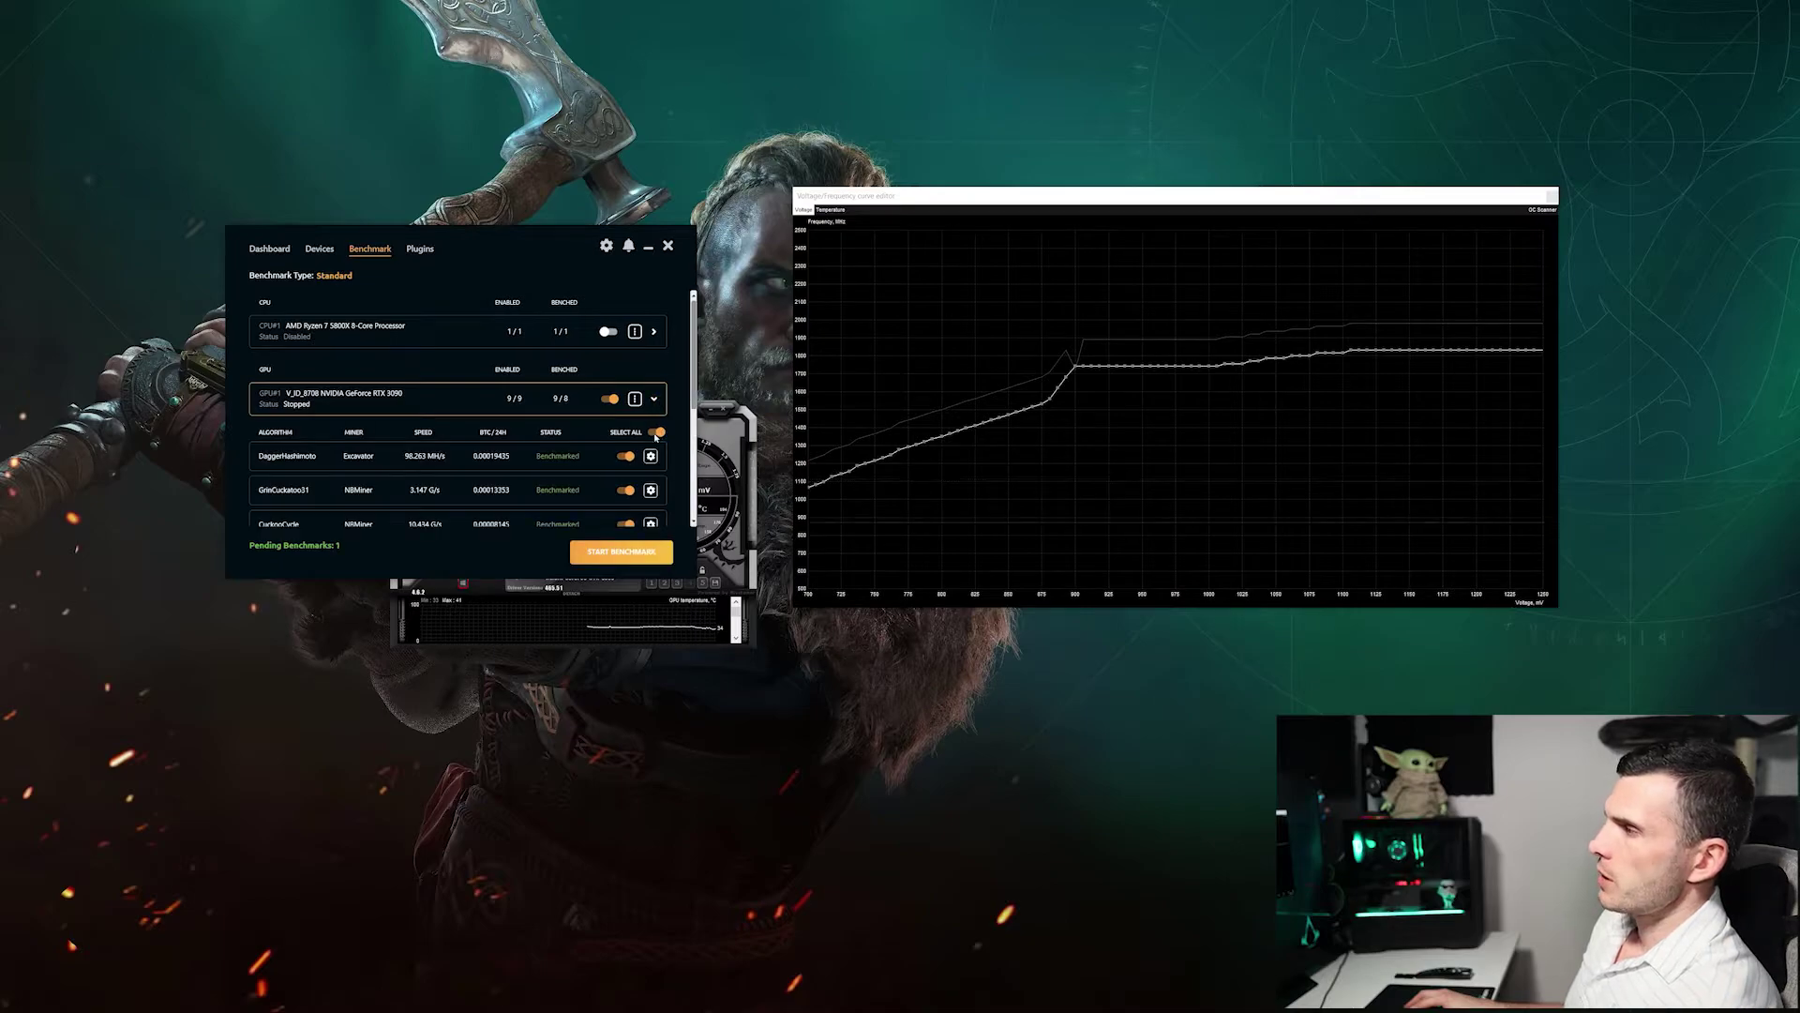
left_click(656, 432)
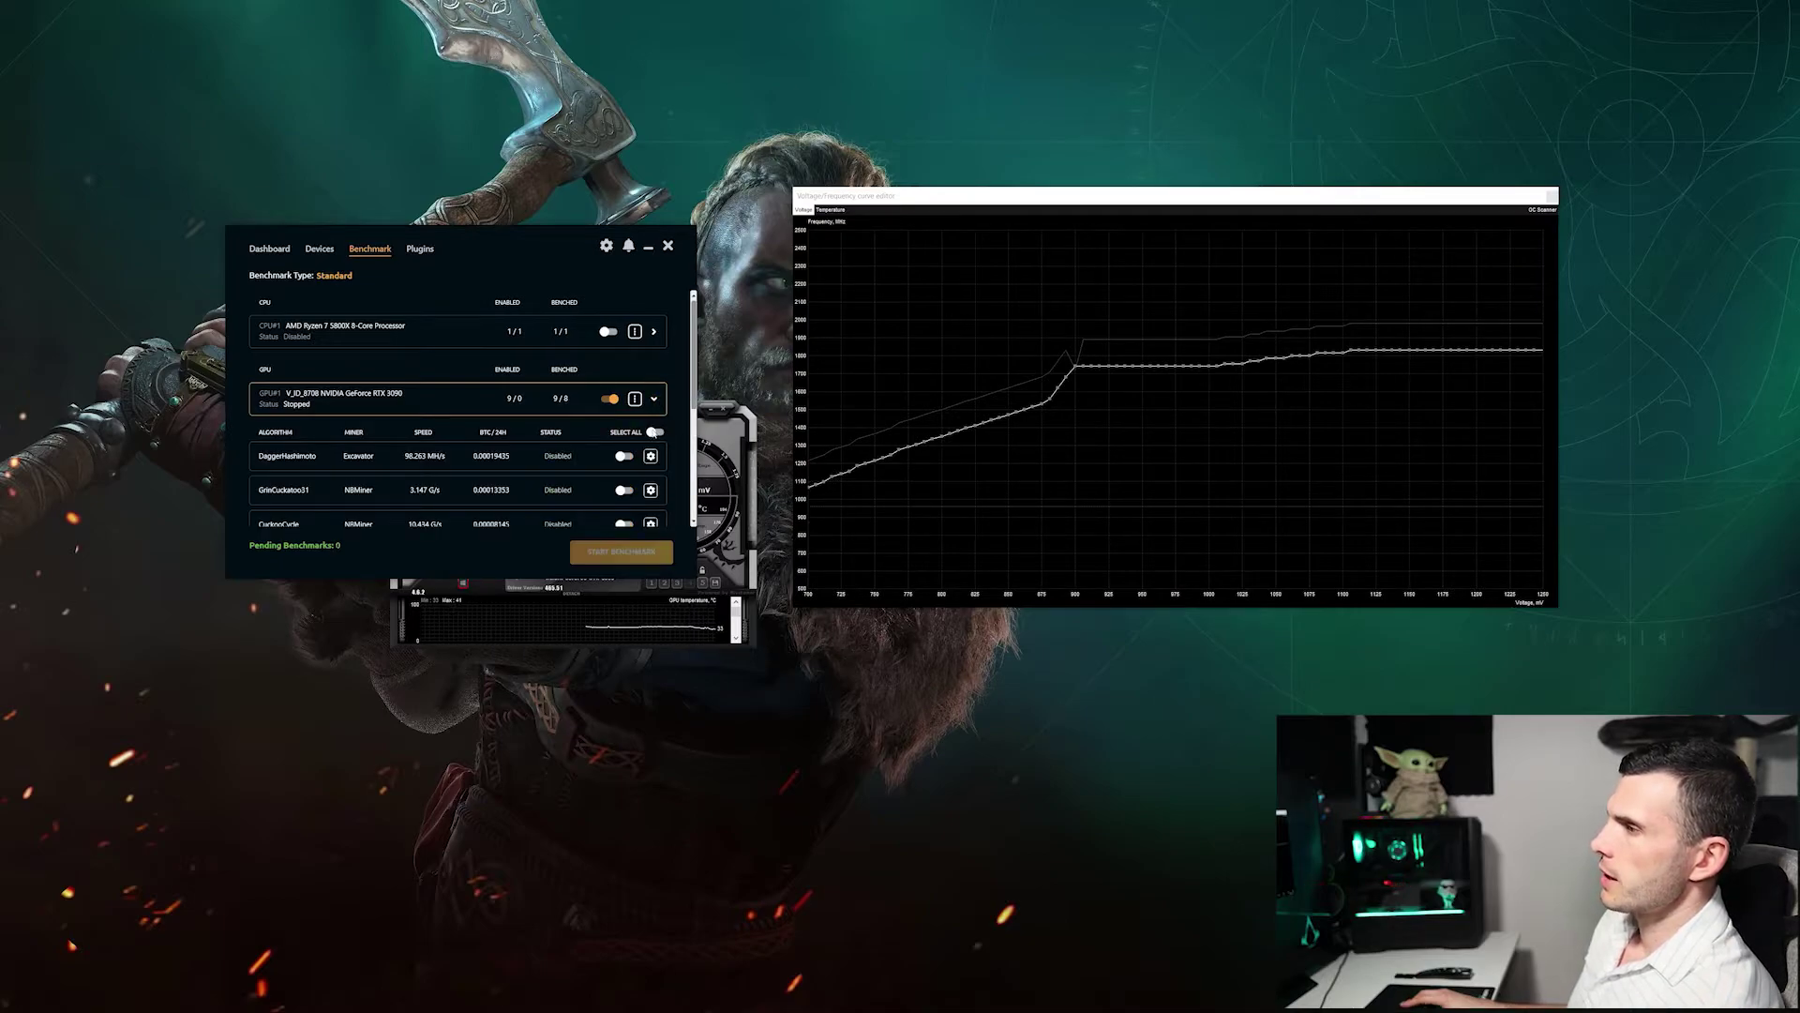
Step: Enable only the Phoenix and Excavator DaggerHashimoto algorithms for the RTX 3090, then return to the mining dashboard
scroll(305, 469, "down", 5)
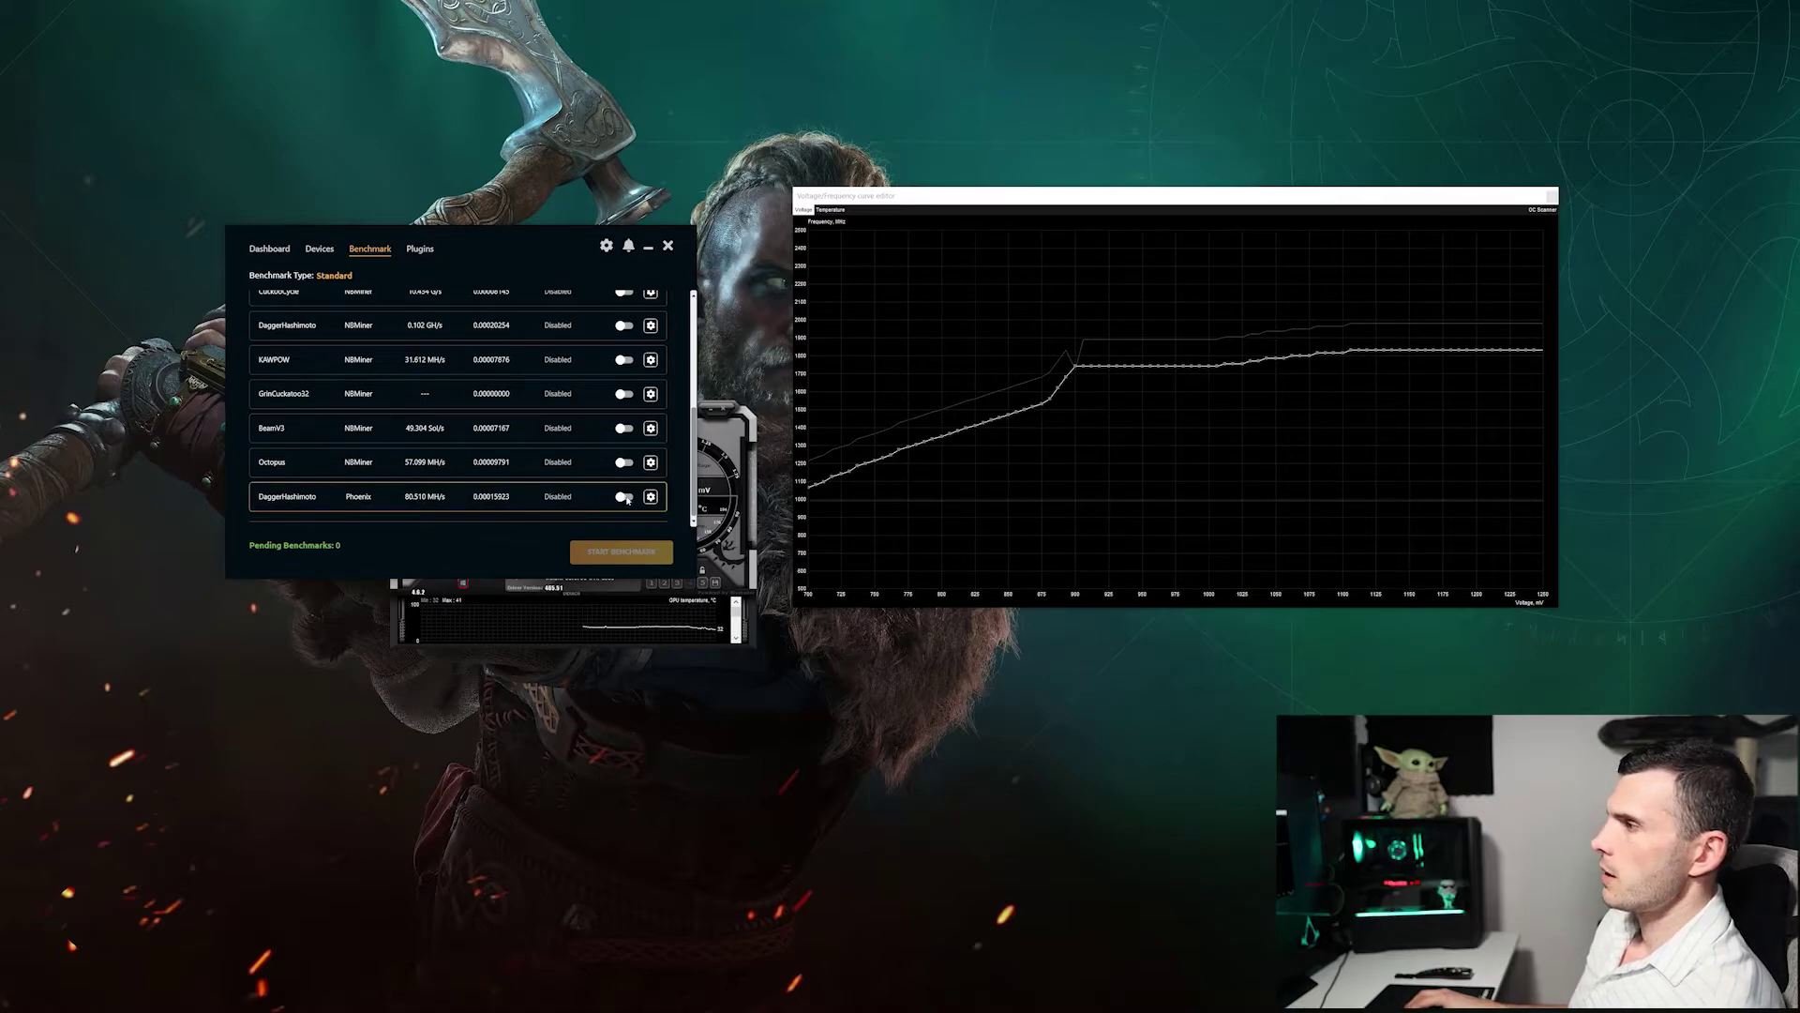
scroll(308, 420, "up", 3)
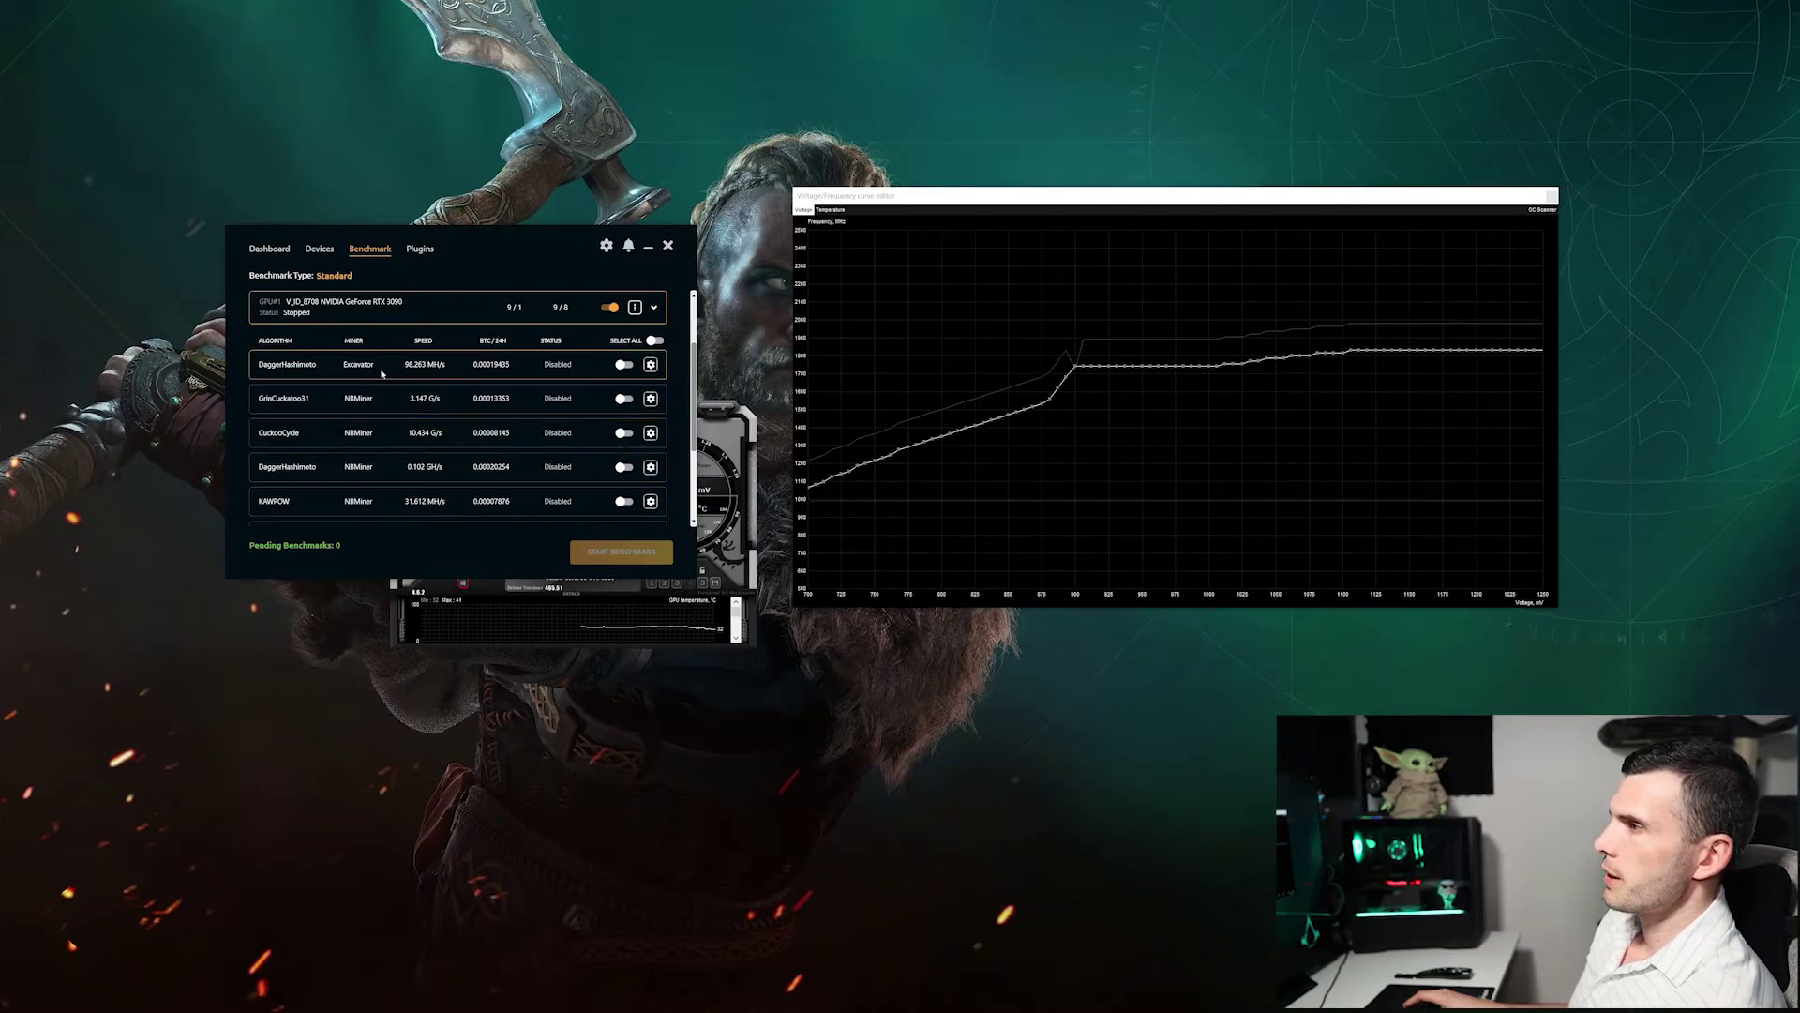
left_click(624, 364)
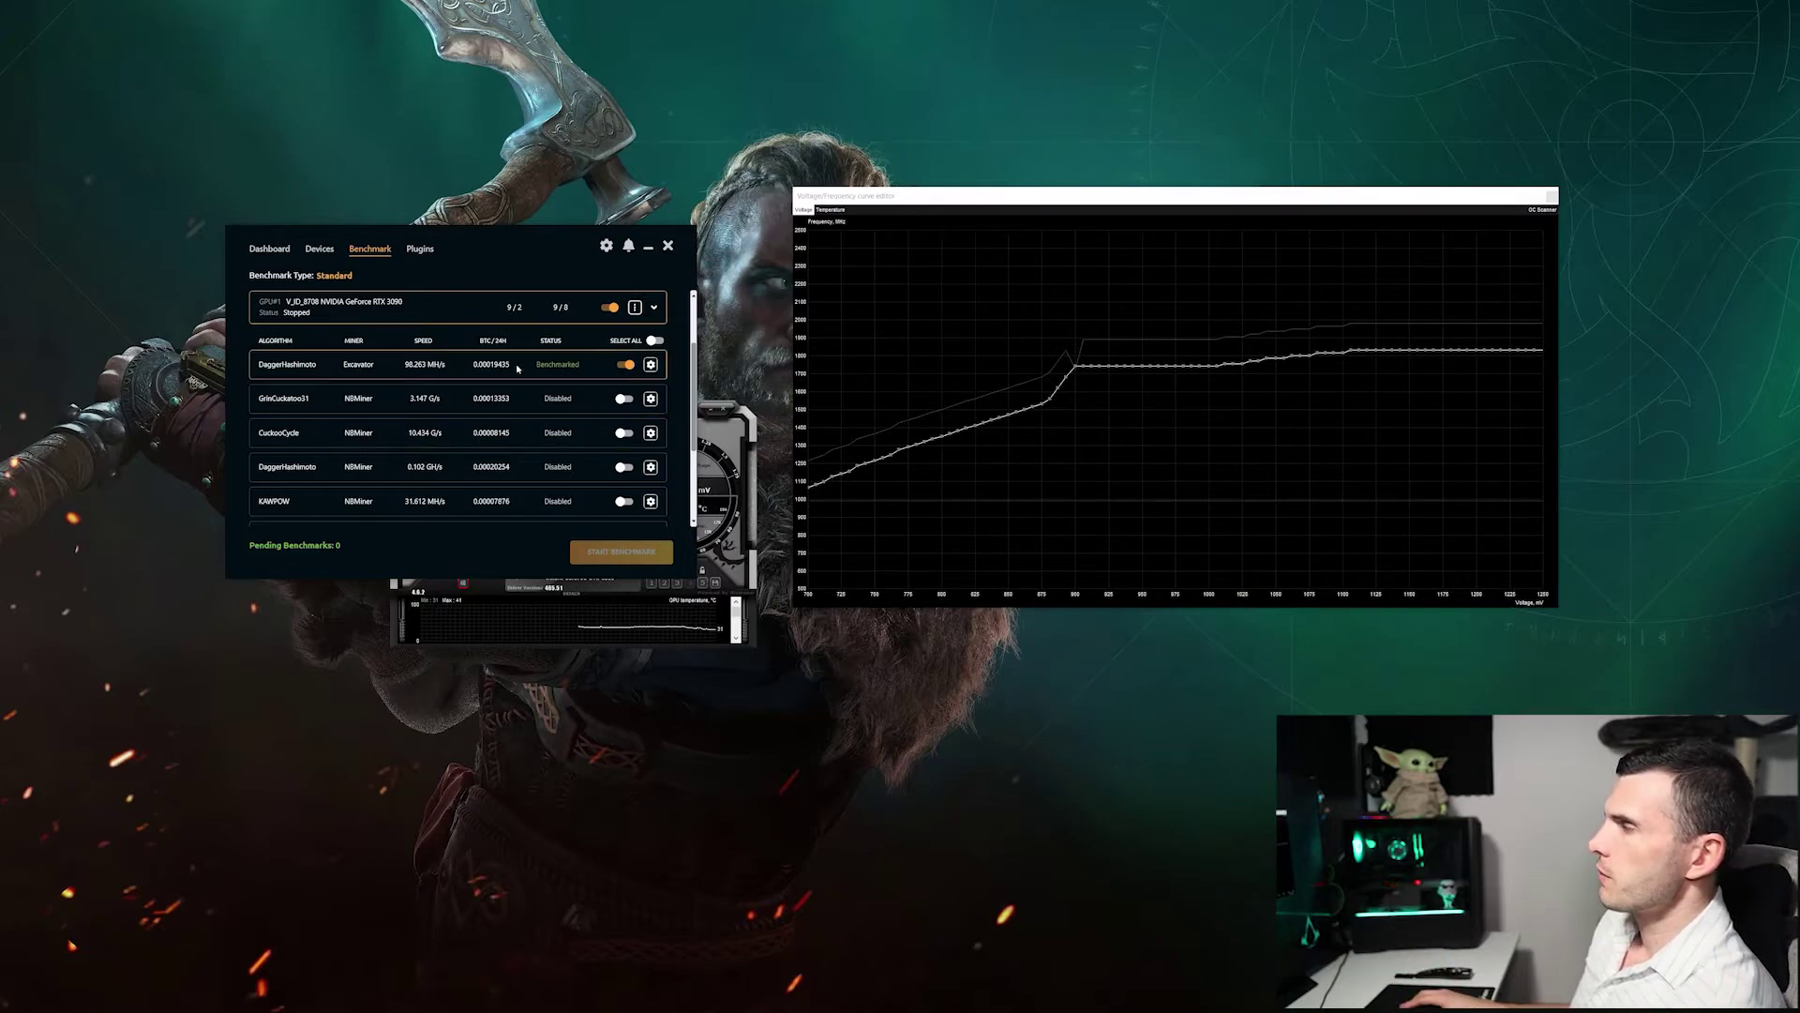
scroll(541, 441, "down", 3)
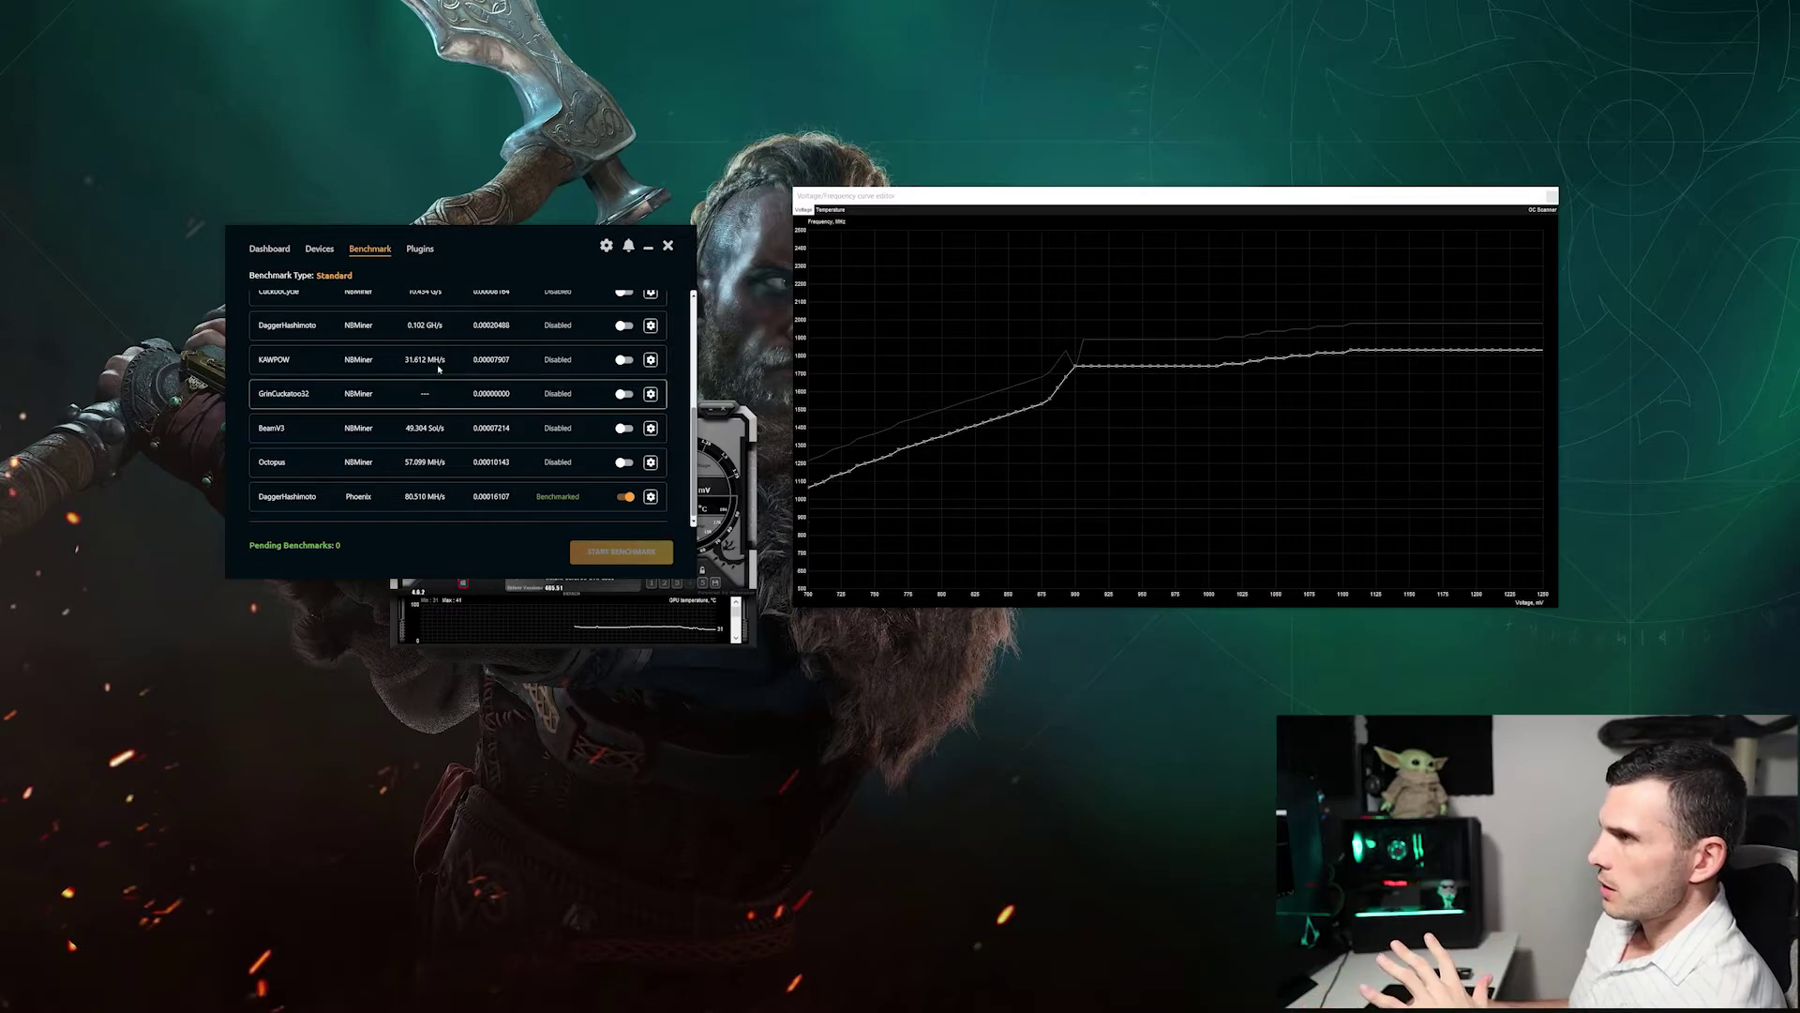
left_click(262, 249)
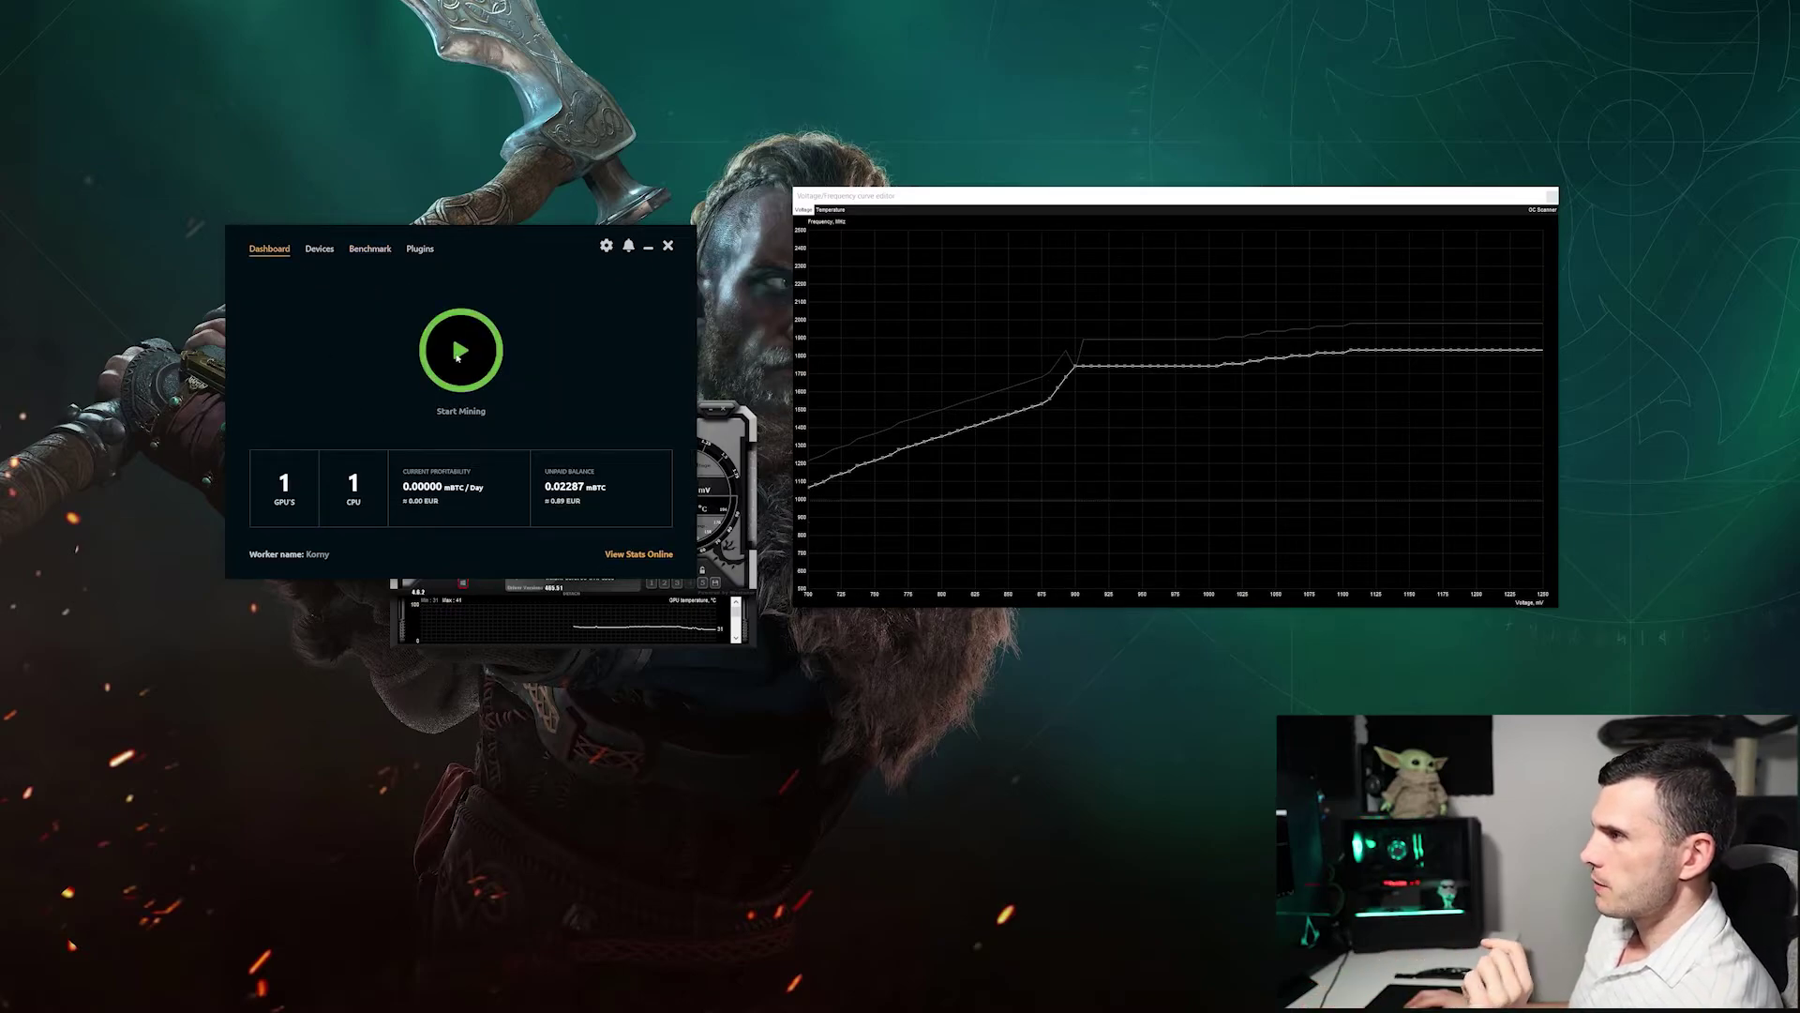
Step: Start mining and bring the NiceHash Miner dashboard in front of the Excavator console
left_click(460, 352)
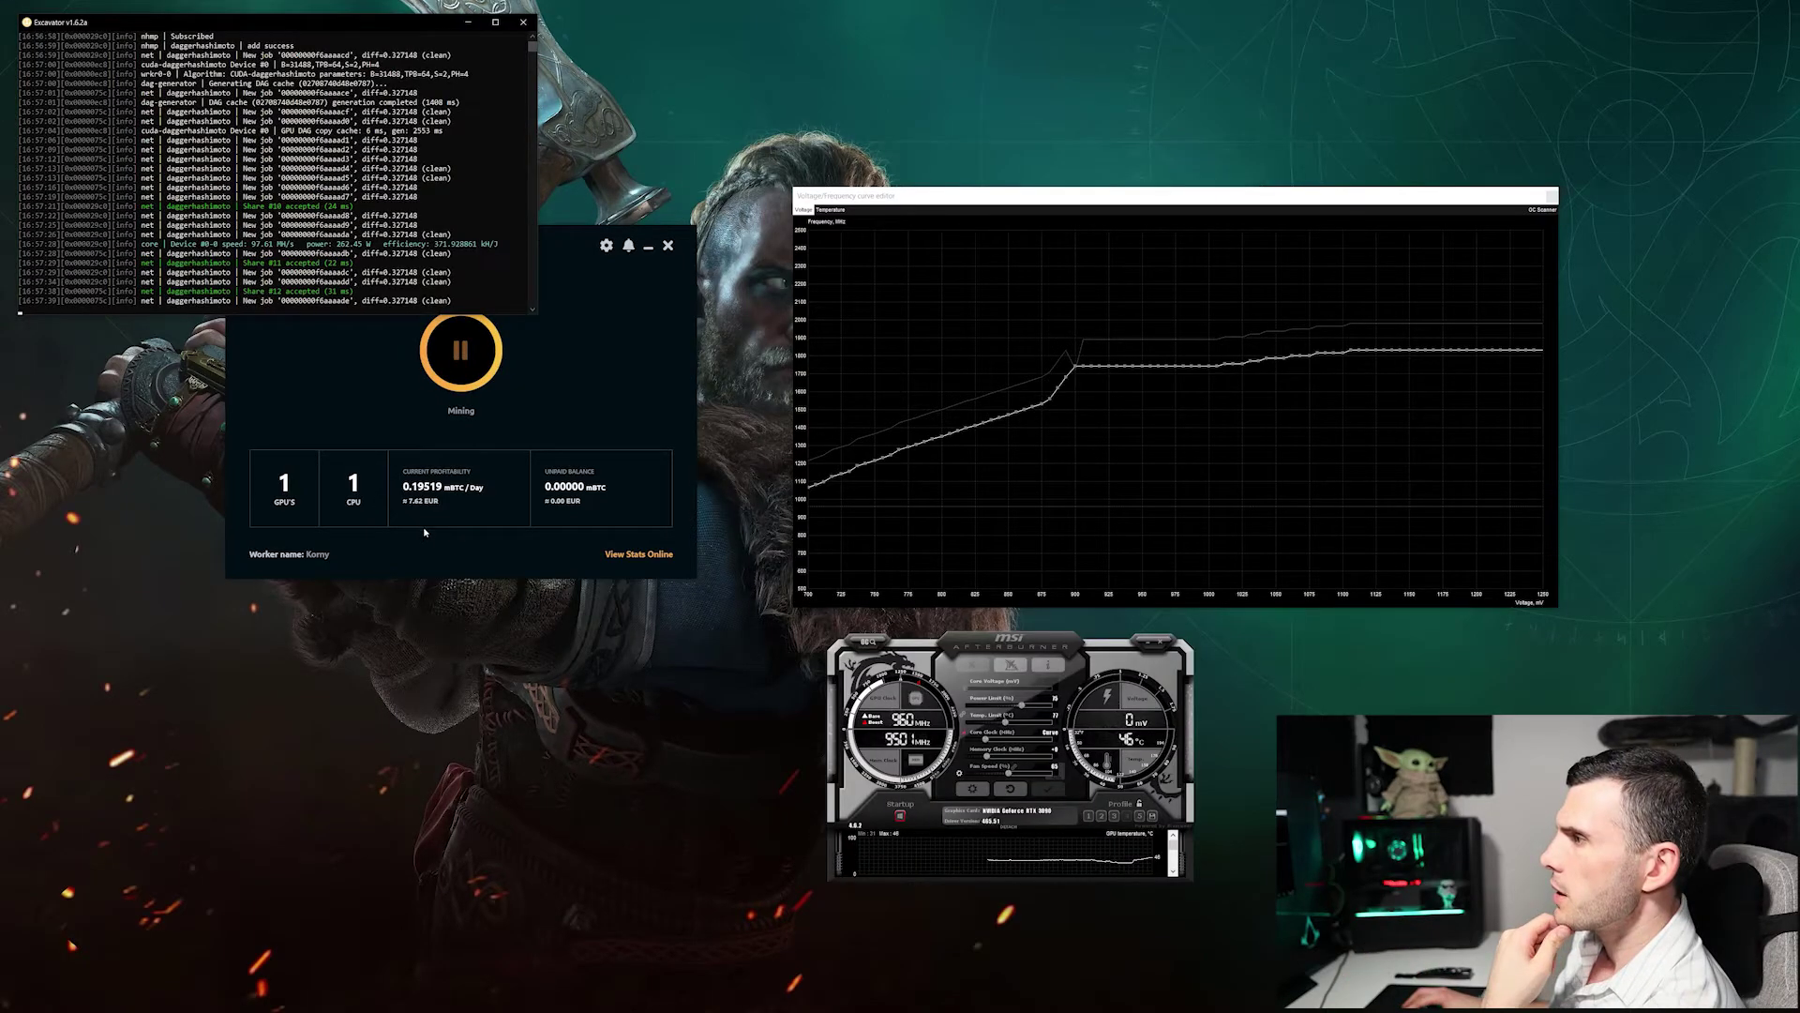
mouse_move(413, 516)
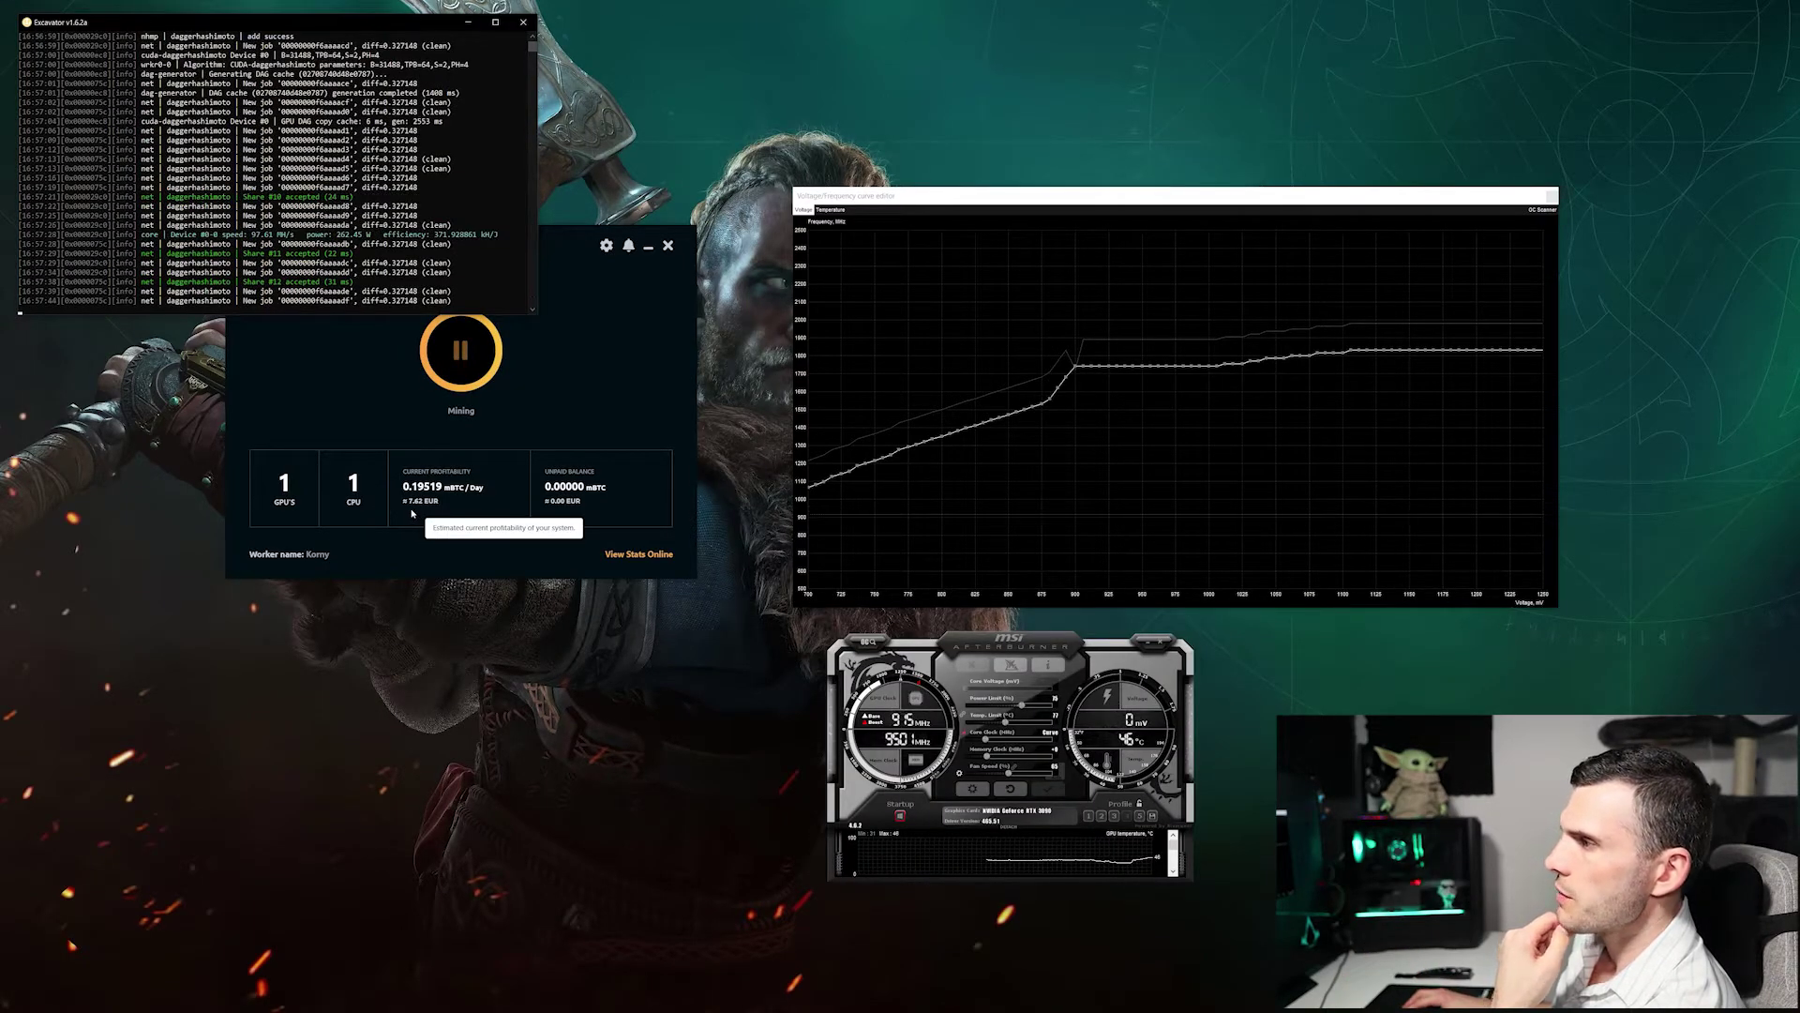
left_click(592, 369)
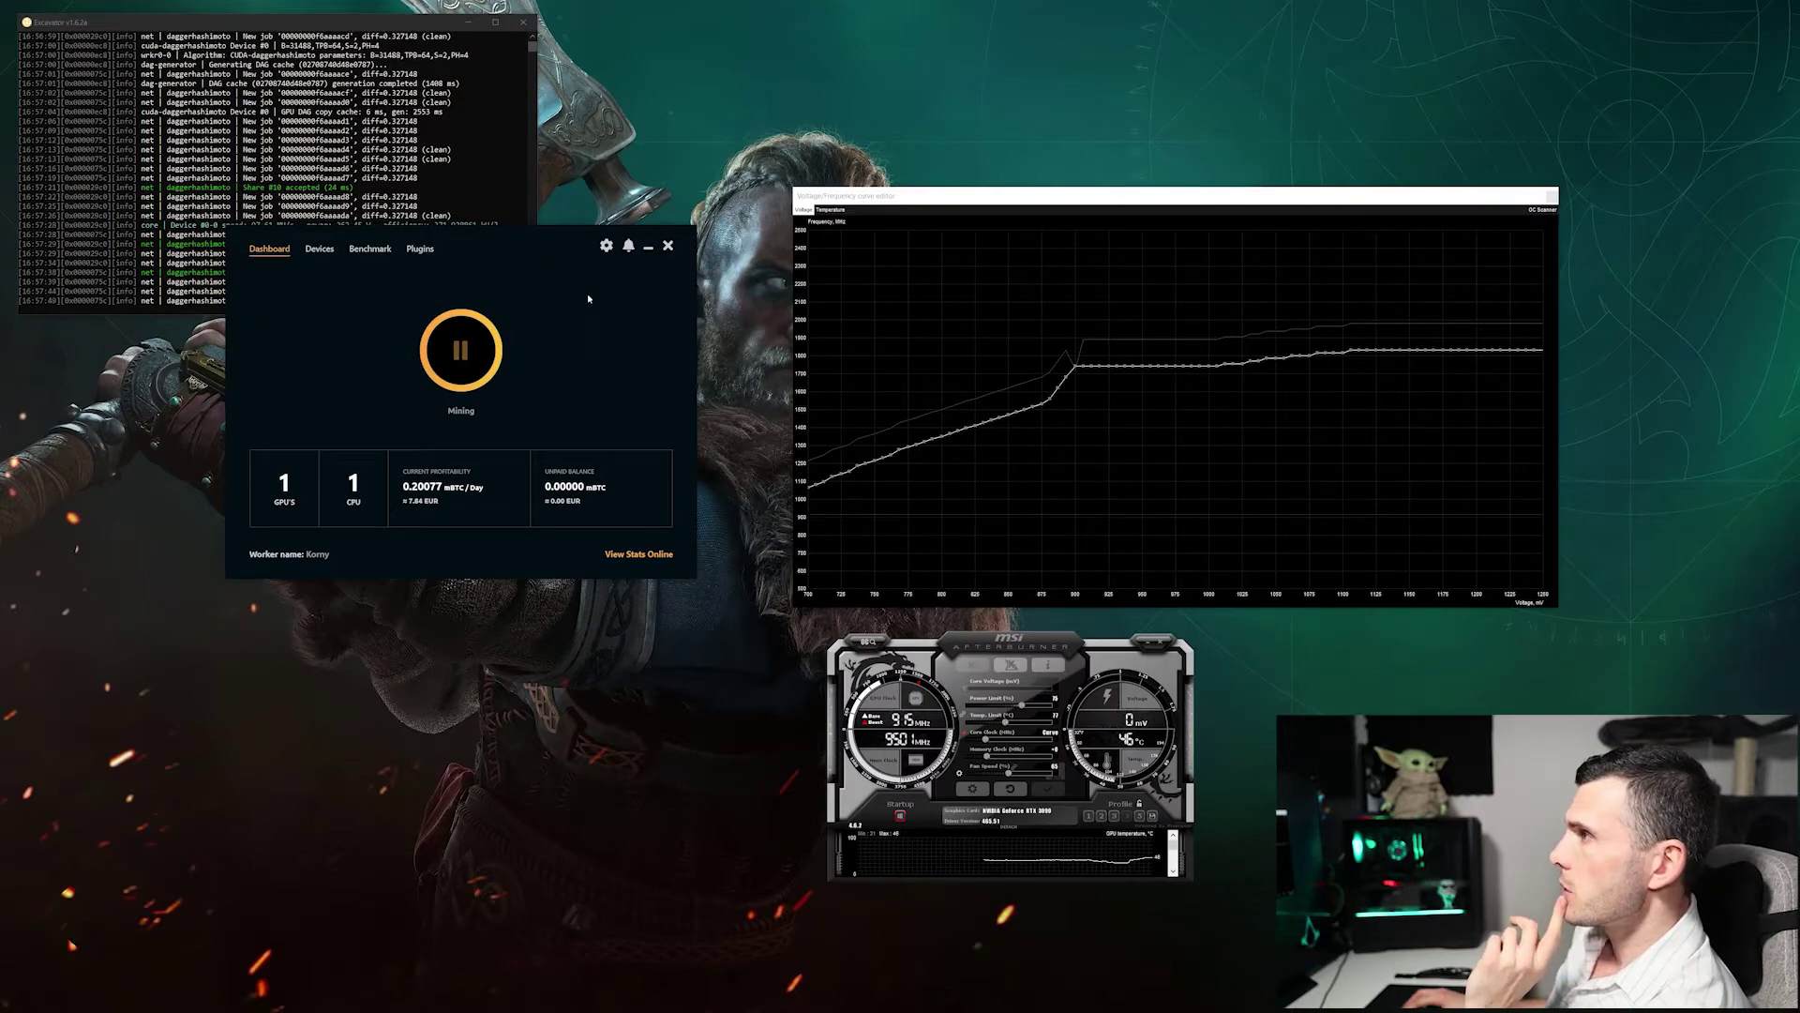
Step: Review the general NiceHash Miner settings, including the wallet address, worker name, time unit, service location, localization, theme and update options
left_click(605, 246)
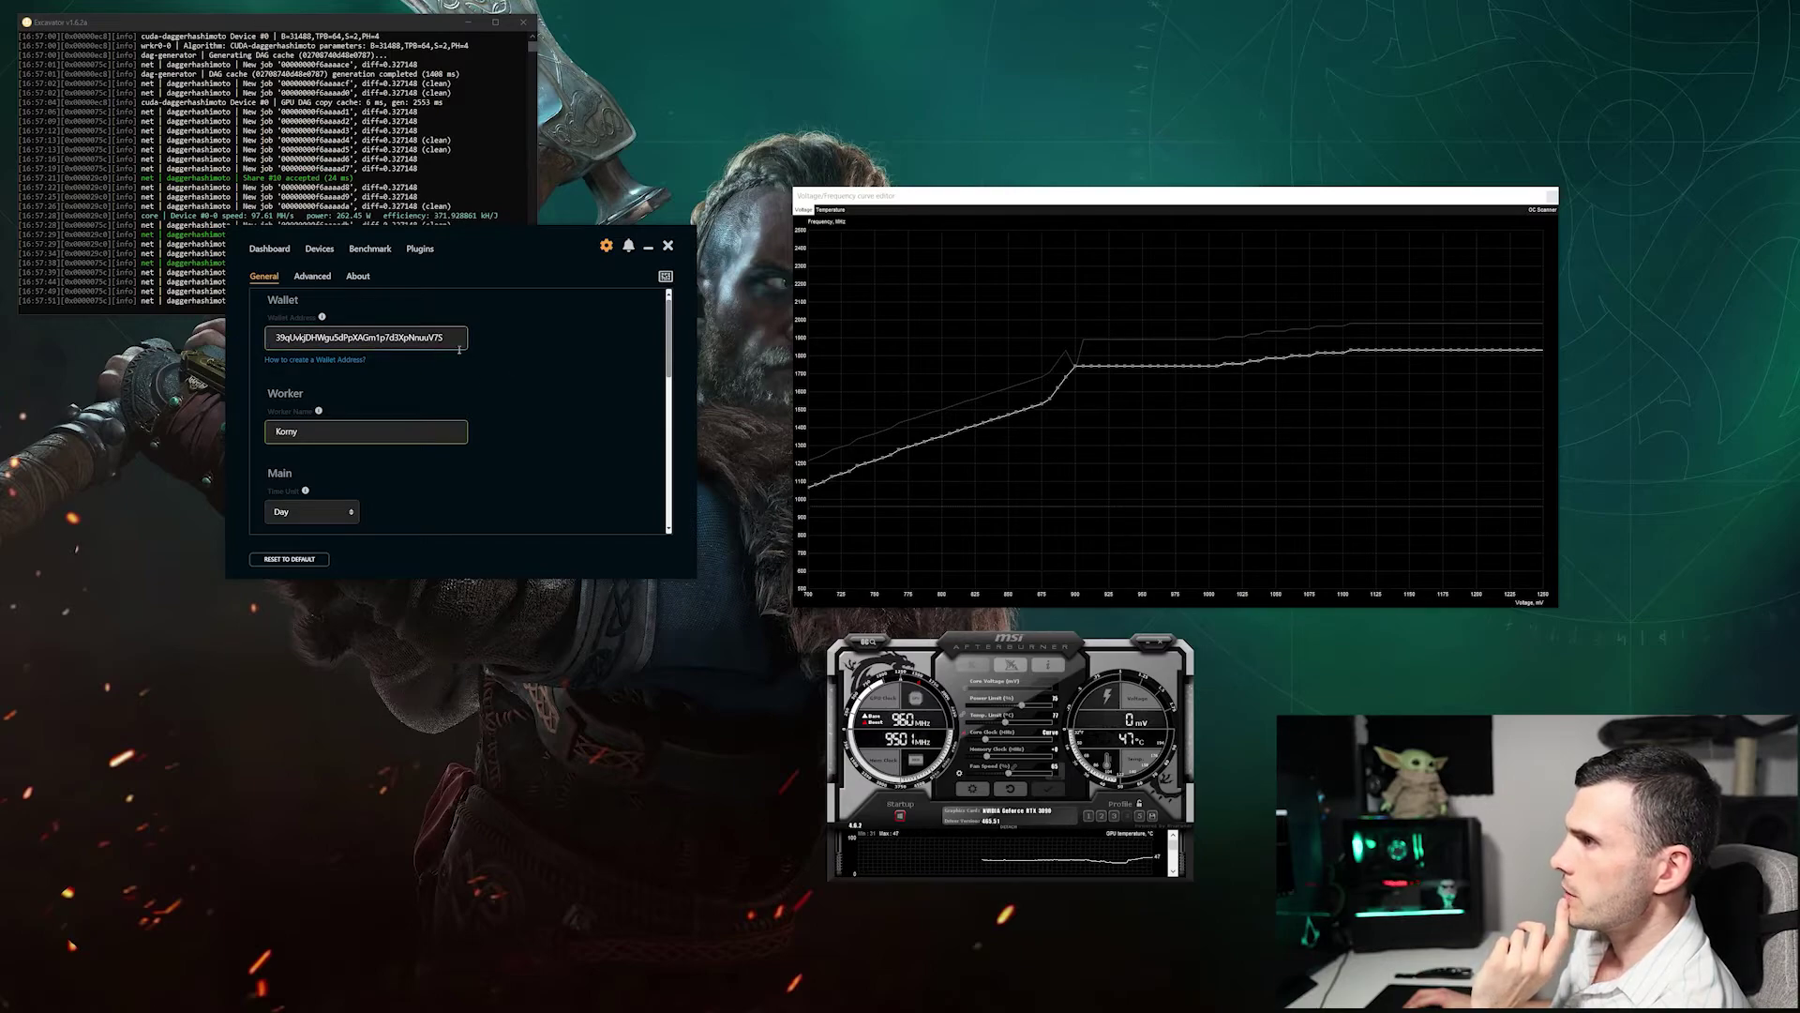
scroll(375, 375, "down", 1)
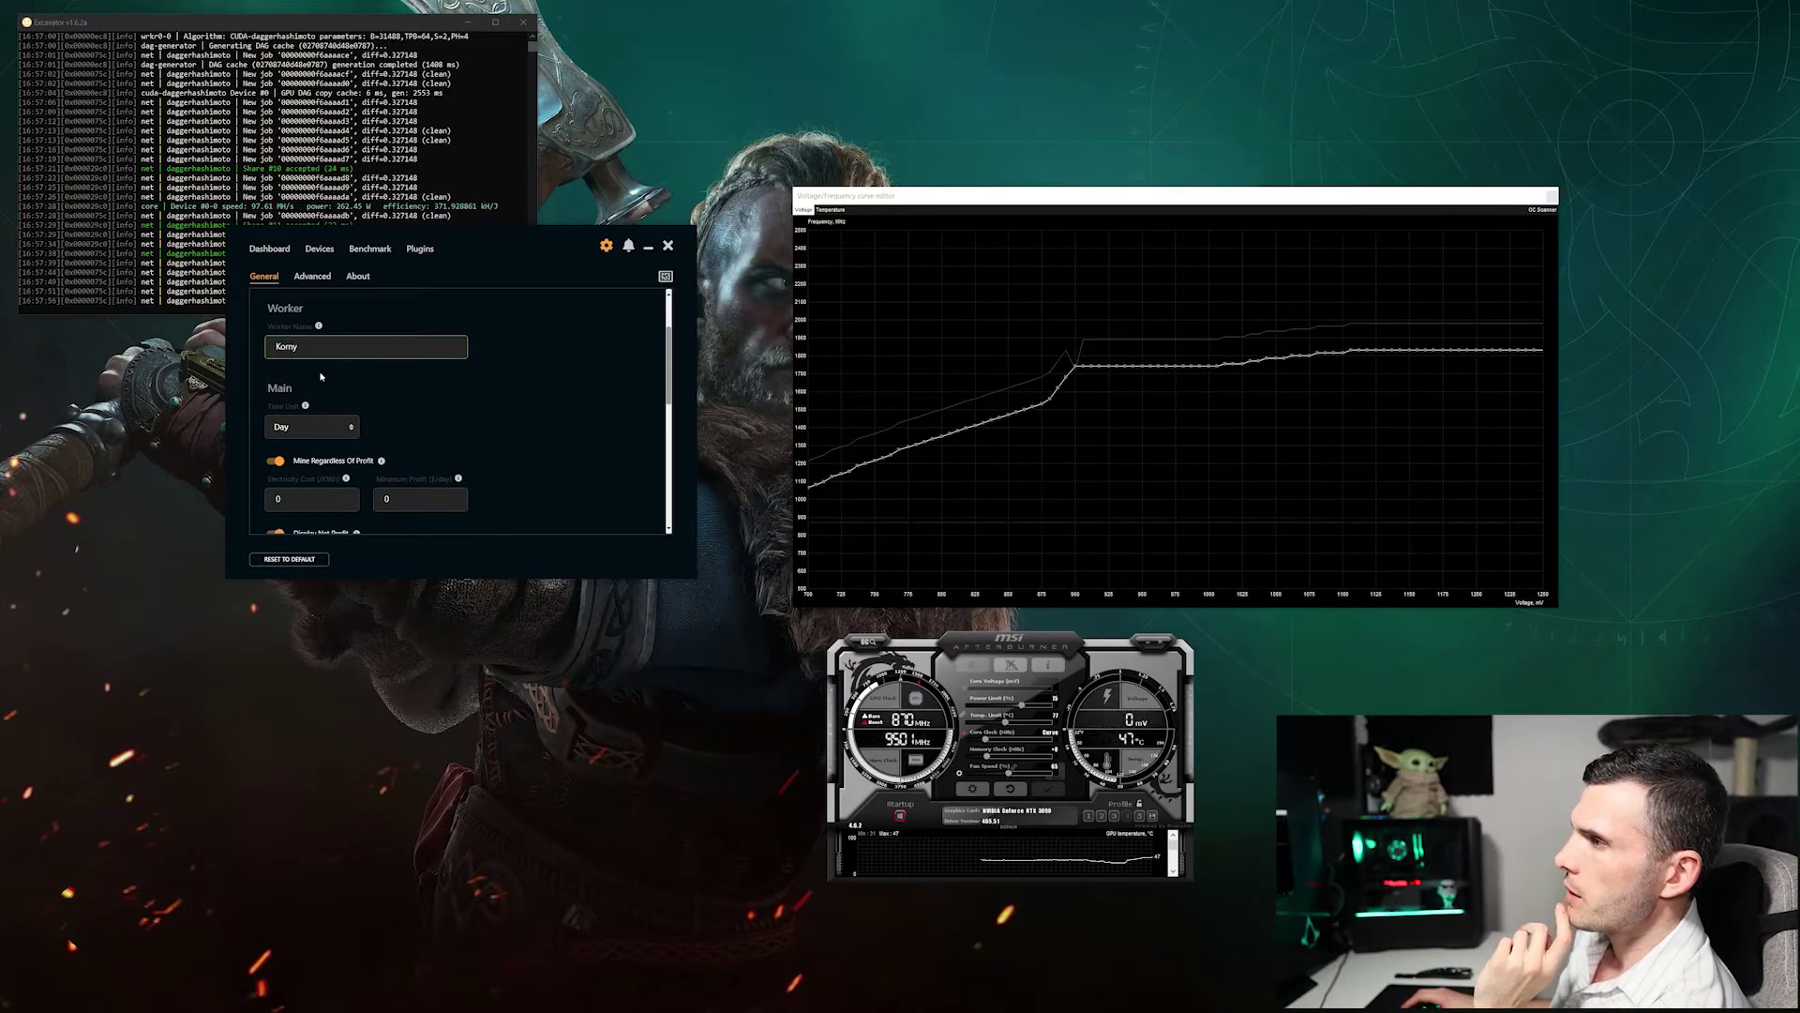
scroll(318, 404, "down", 1)
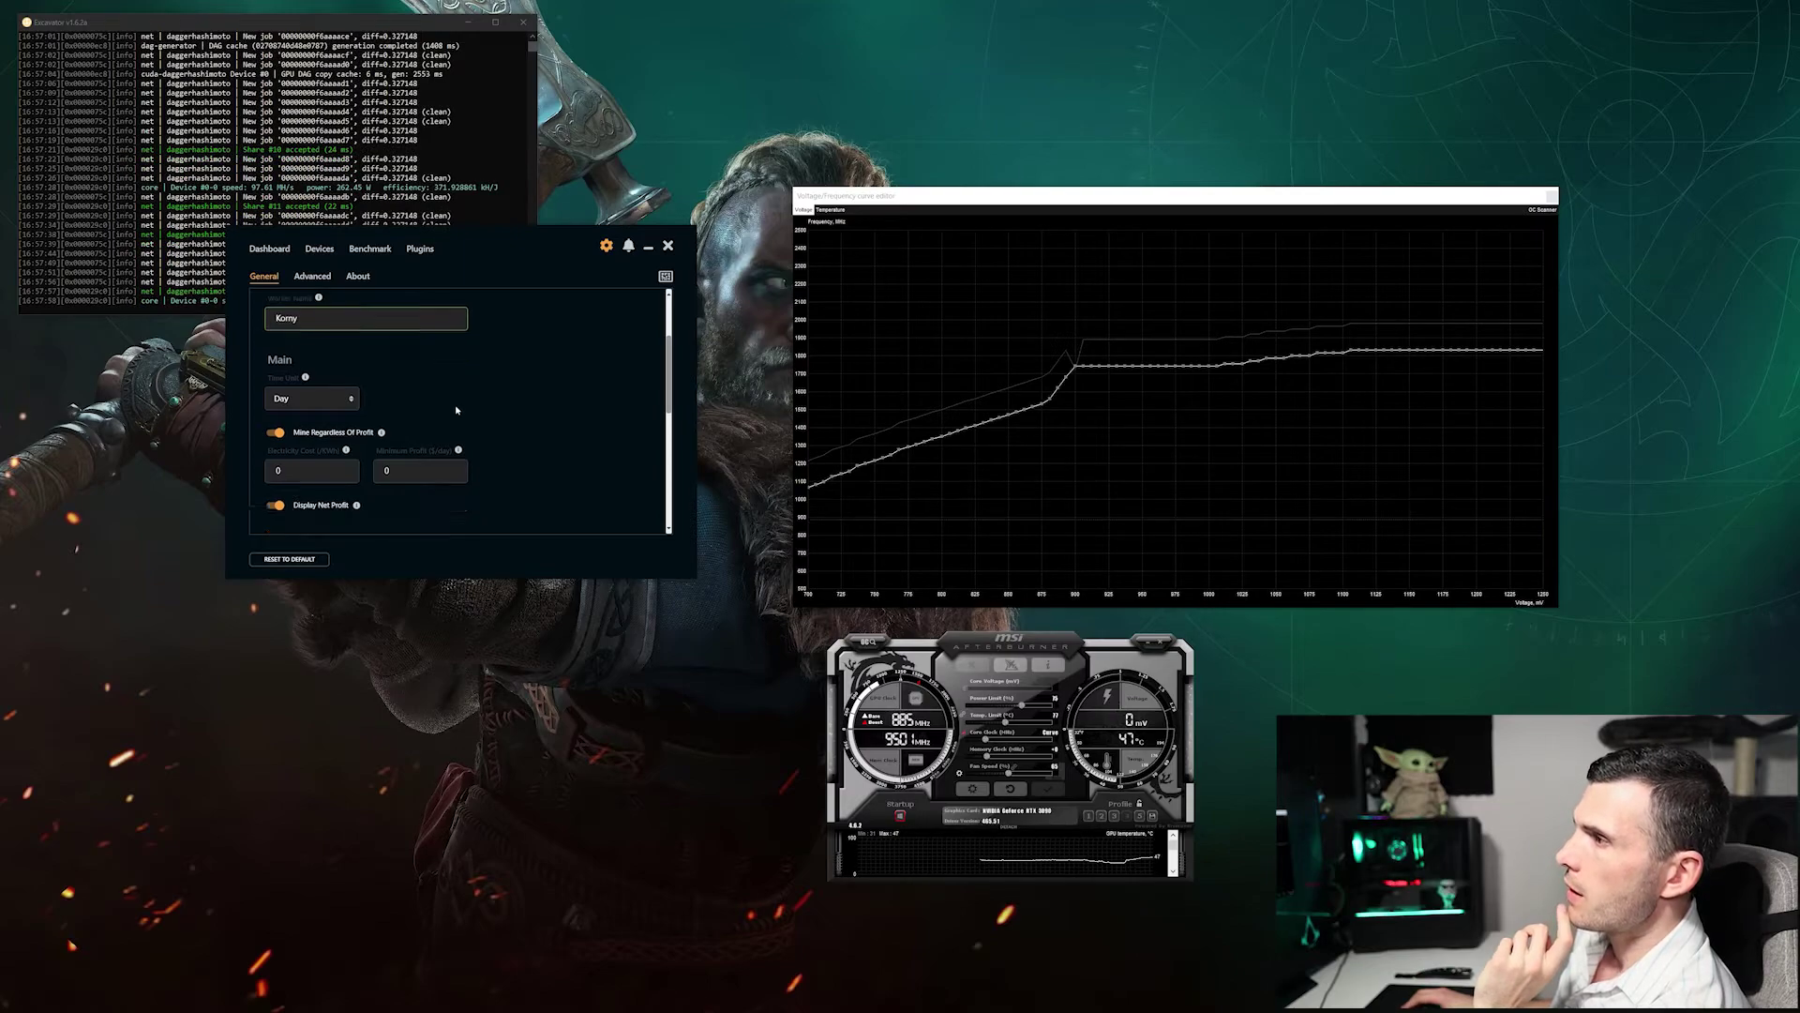
left_click(326, 405)
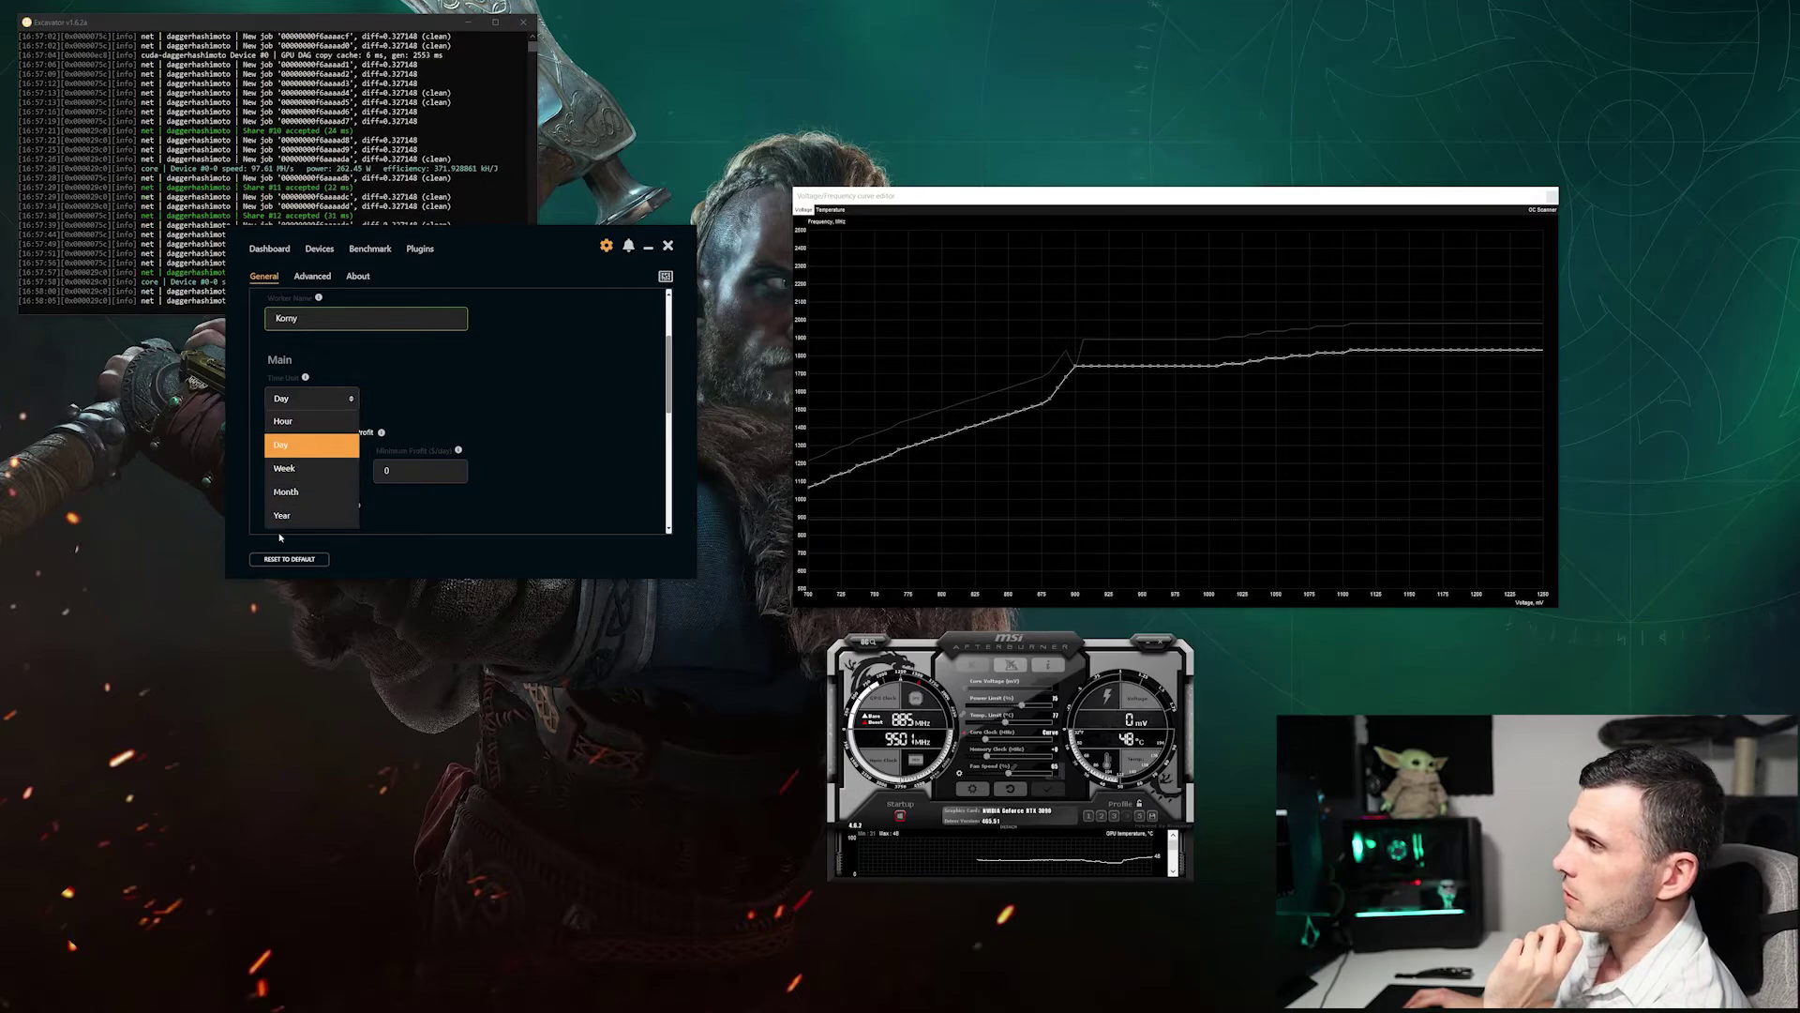
scroll(560, 380, "down", 2)
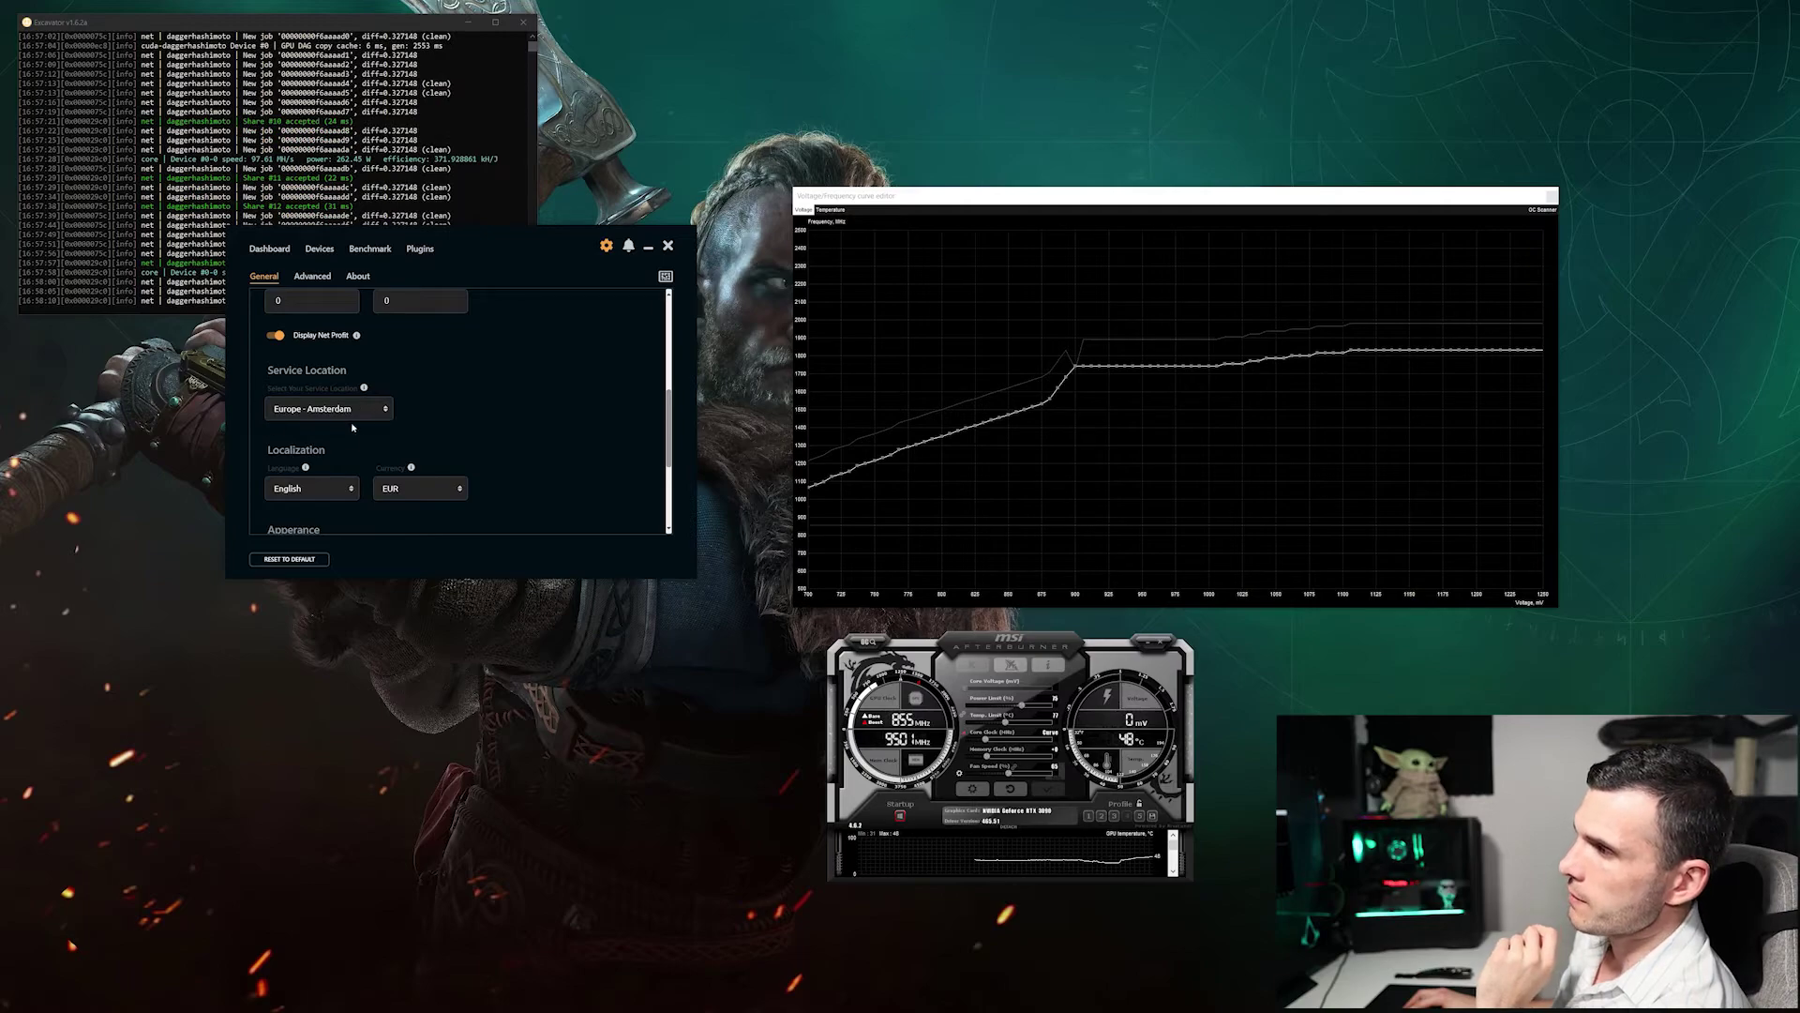
left_click(380, 416)
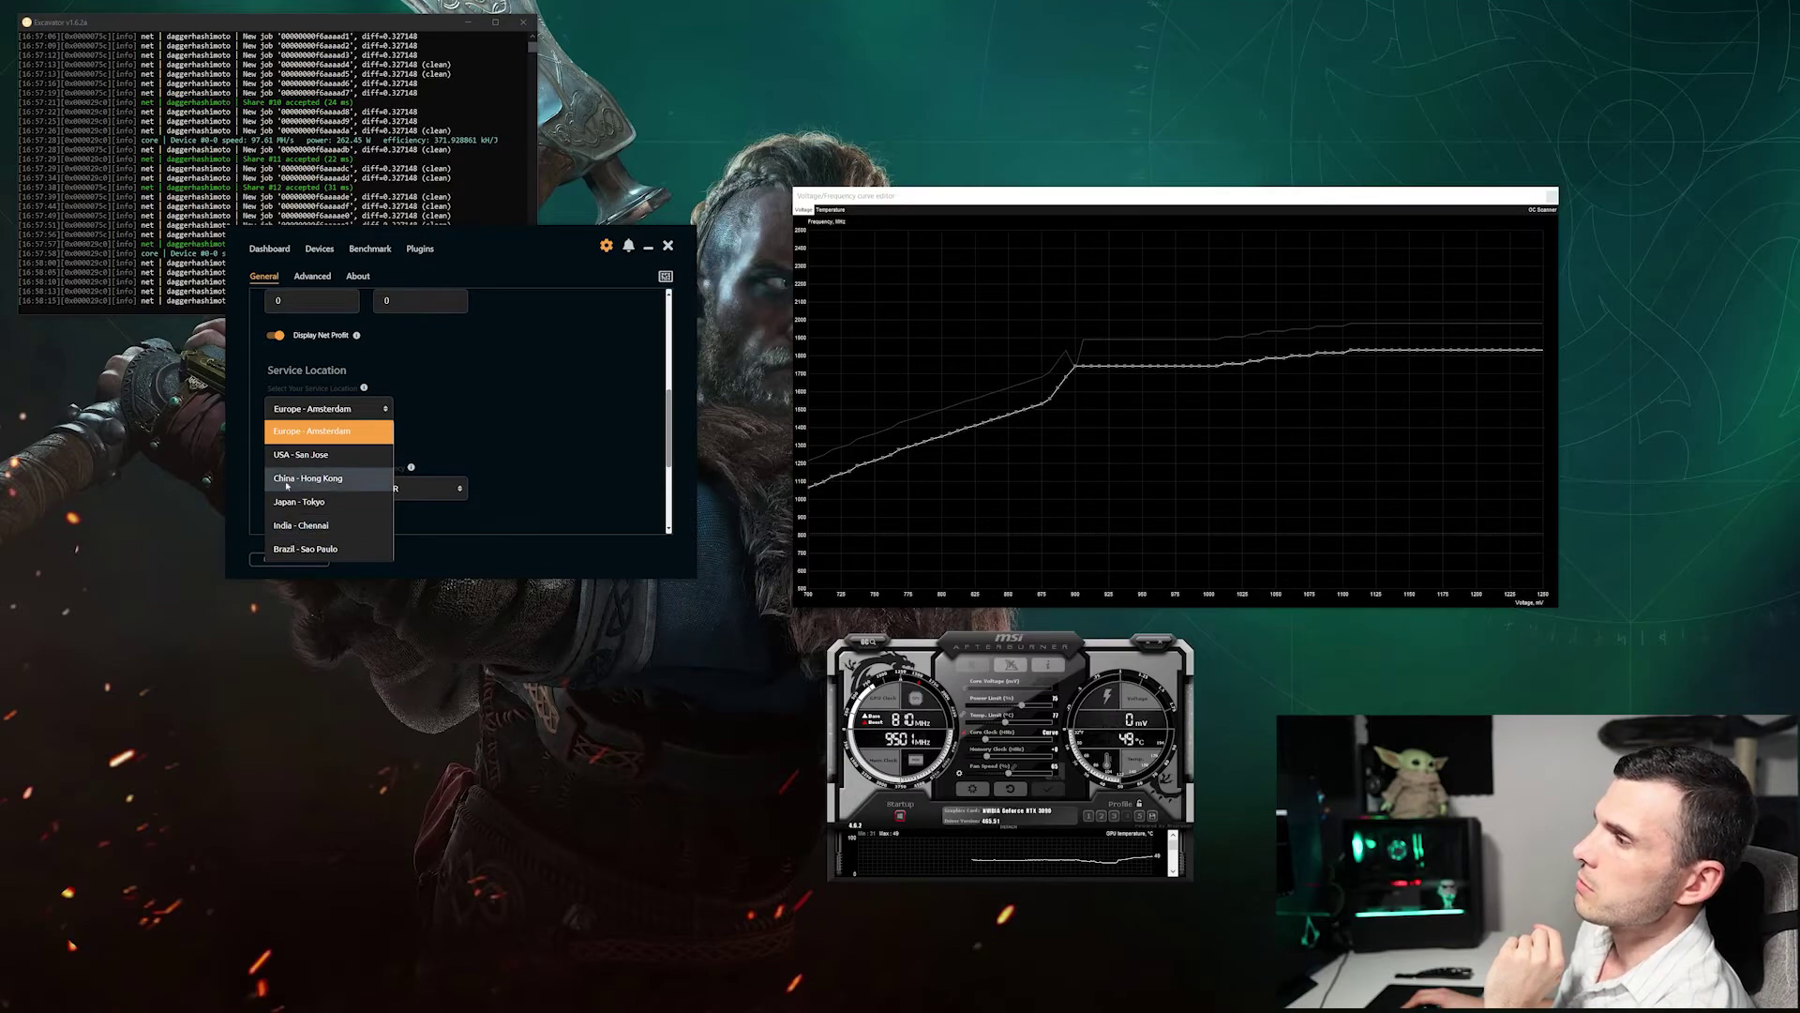
scroll(319, 478, "down", 2)
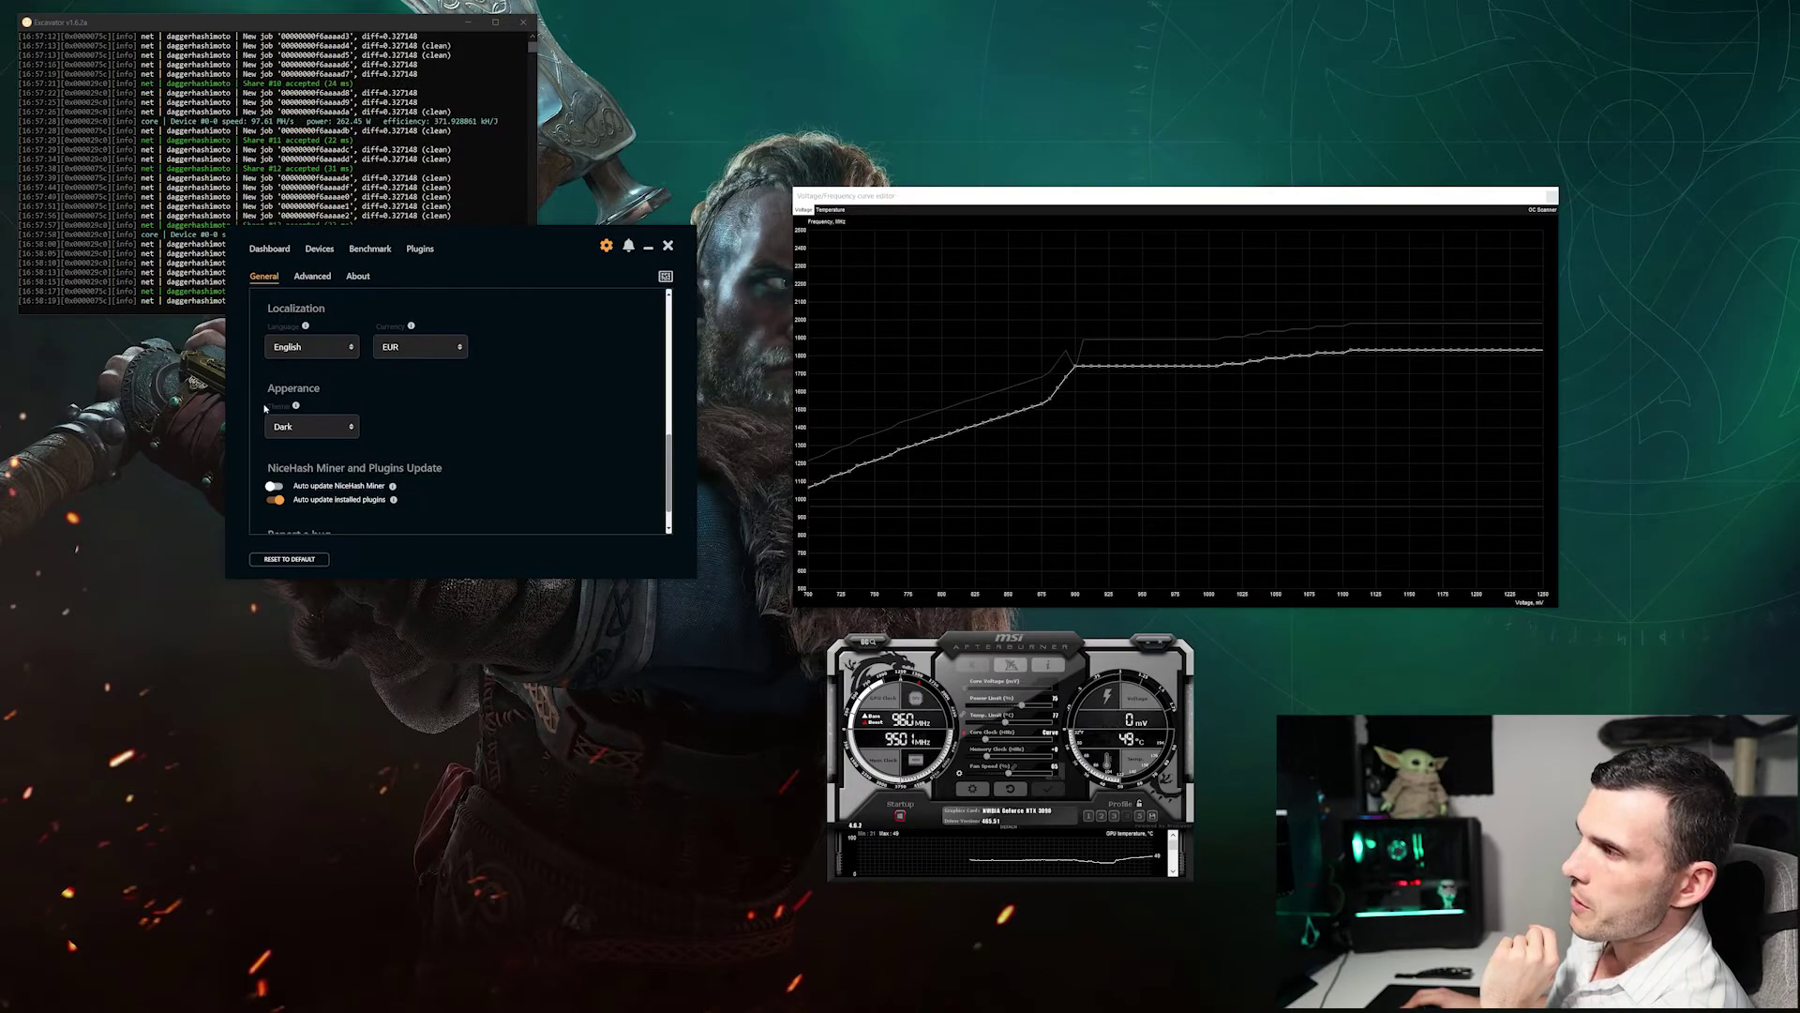
left_click(344, 433)
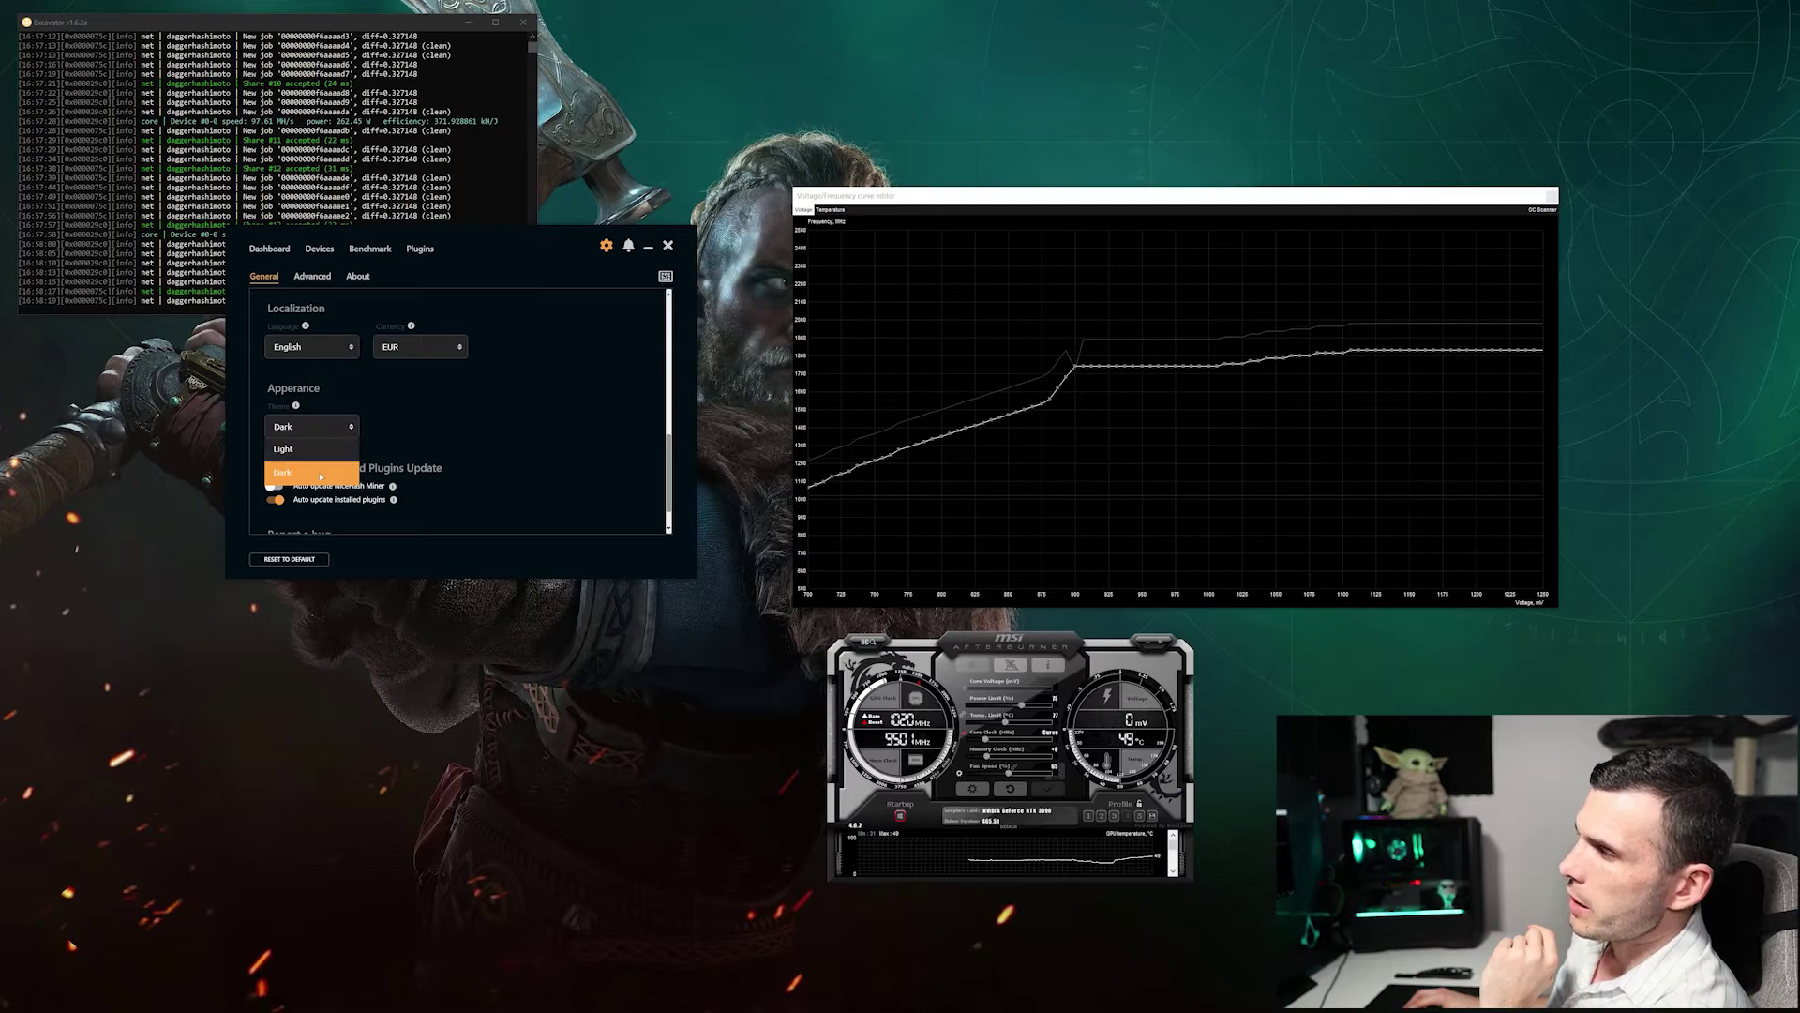
left_click(583, 447)
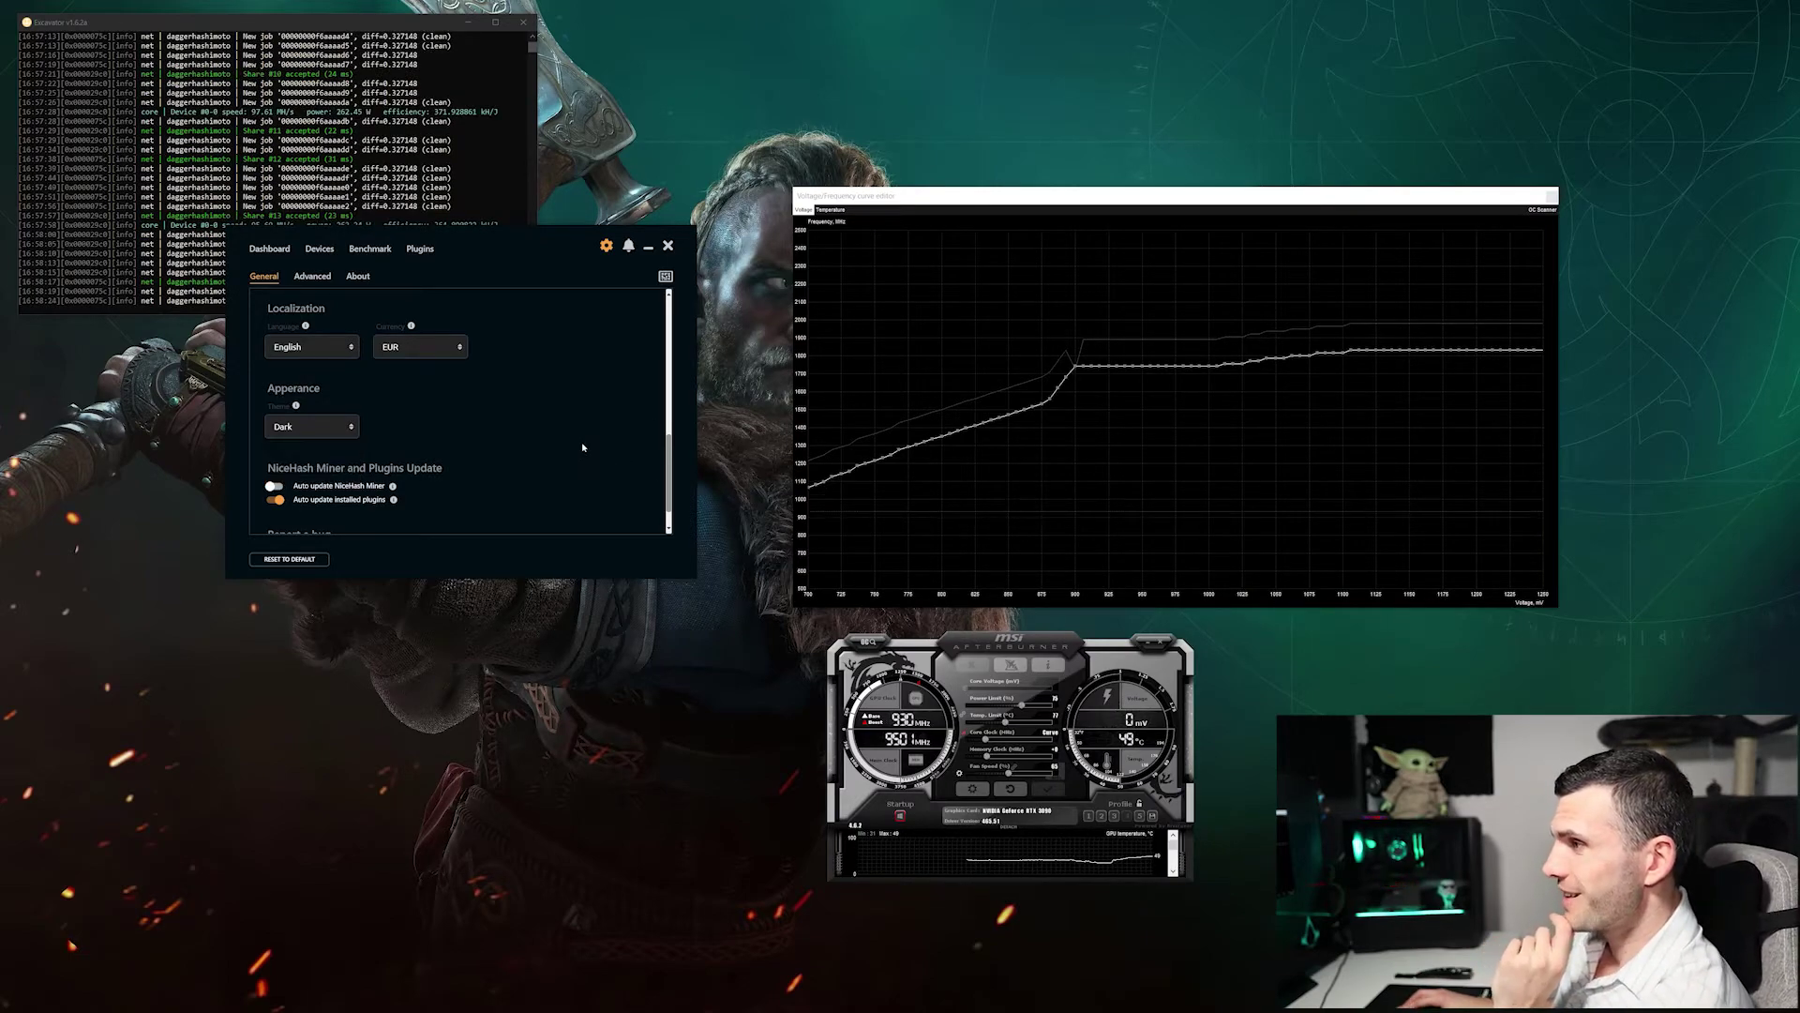
scroll(567, 453, "down", 1)
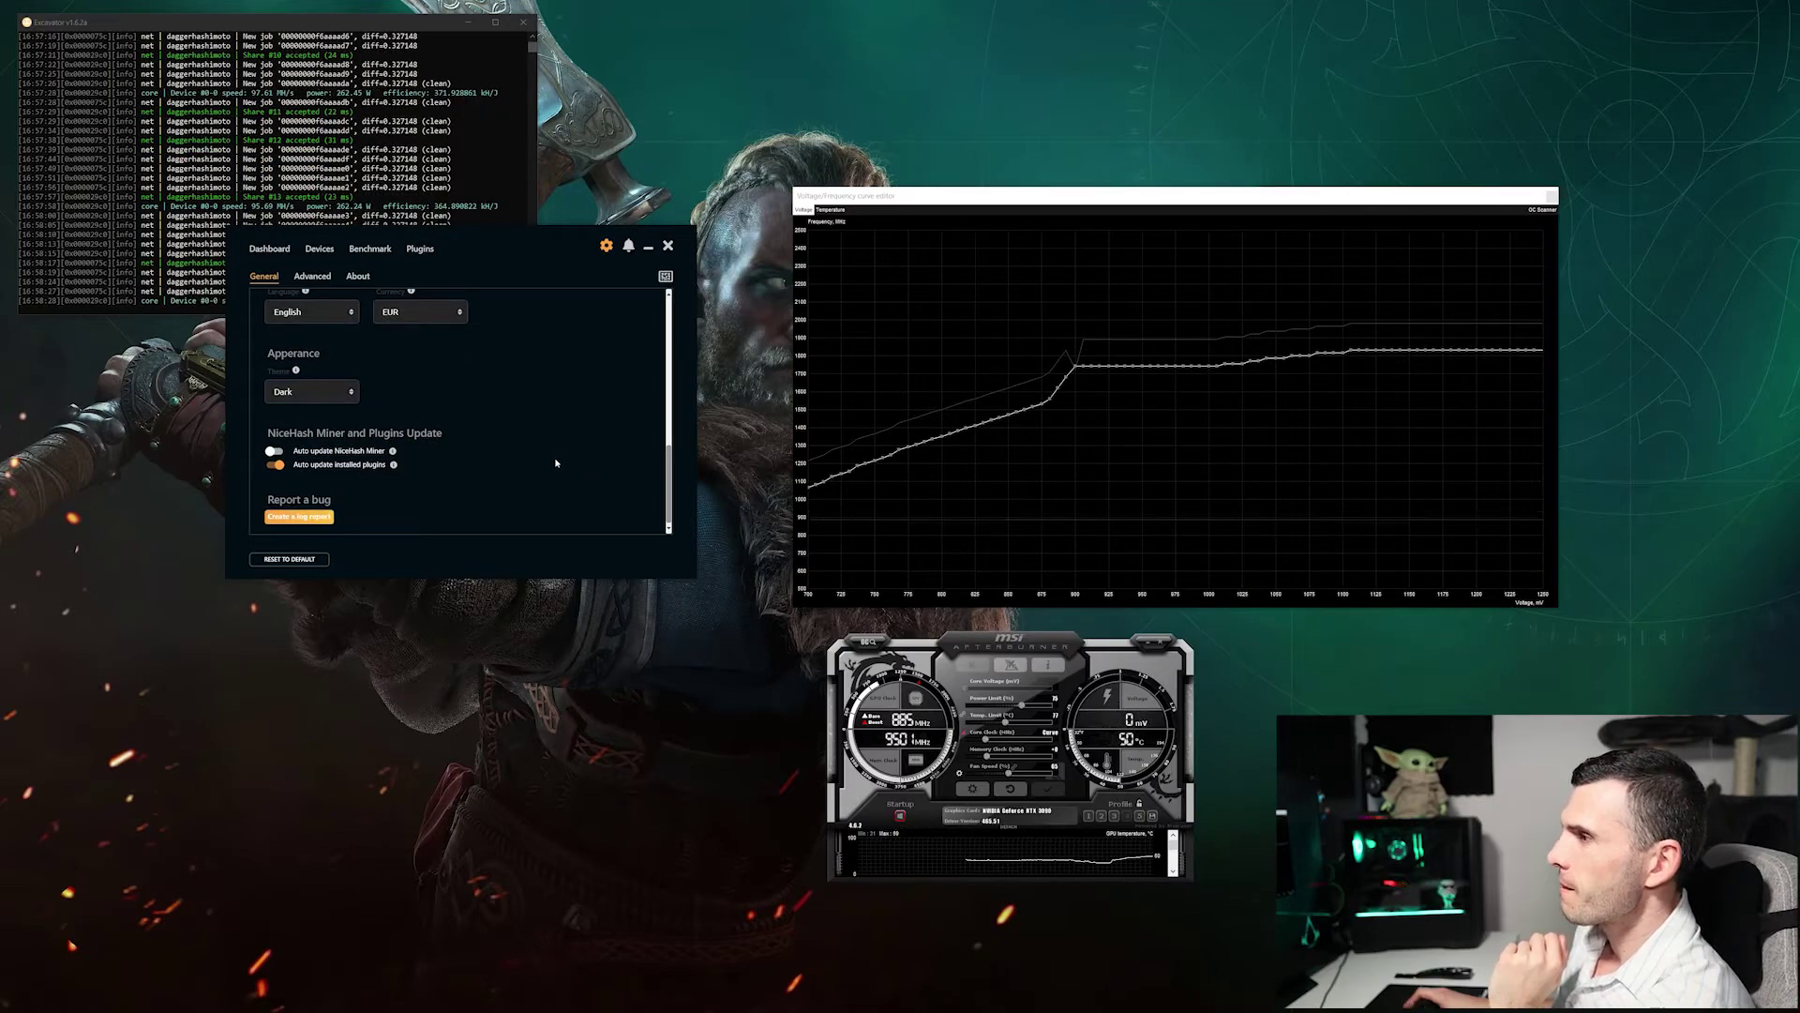
Step: Return to the mining dashboard, check the current profitability and move the miner window below the Excavator console
left_click(264, 249)
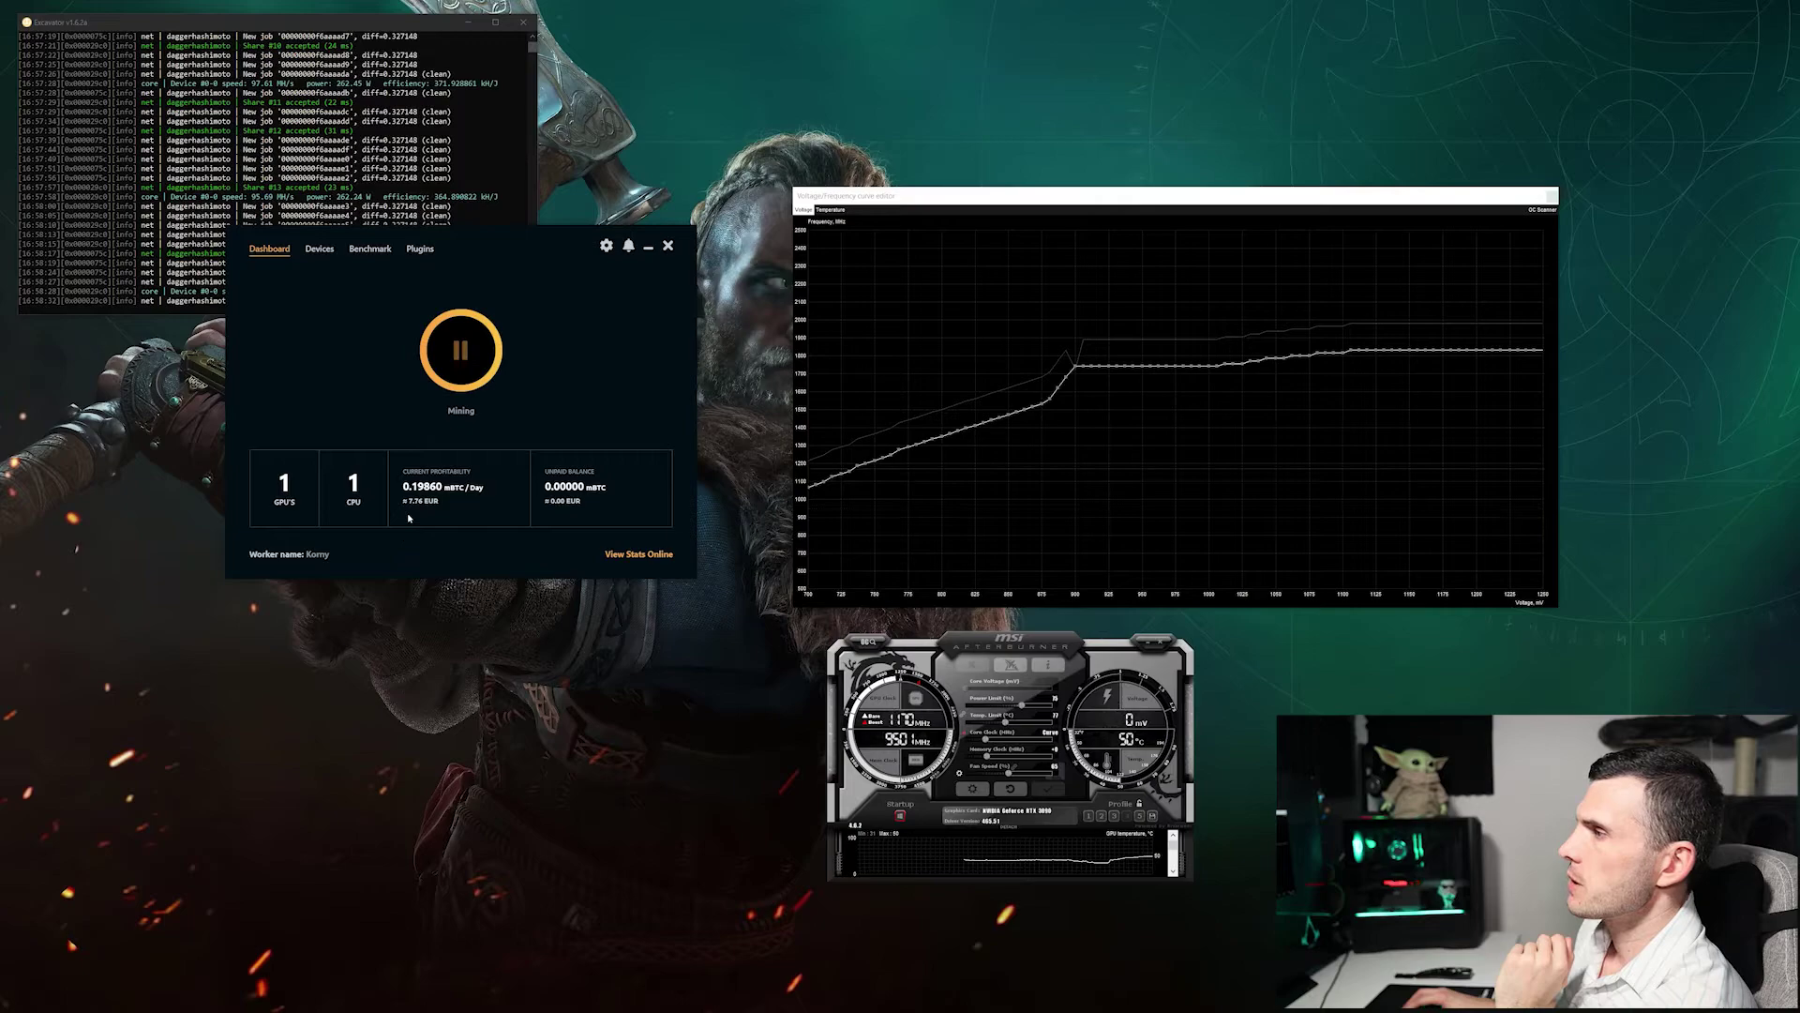
mouse_move(410, 513)
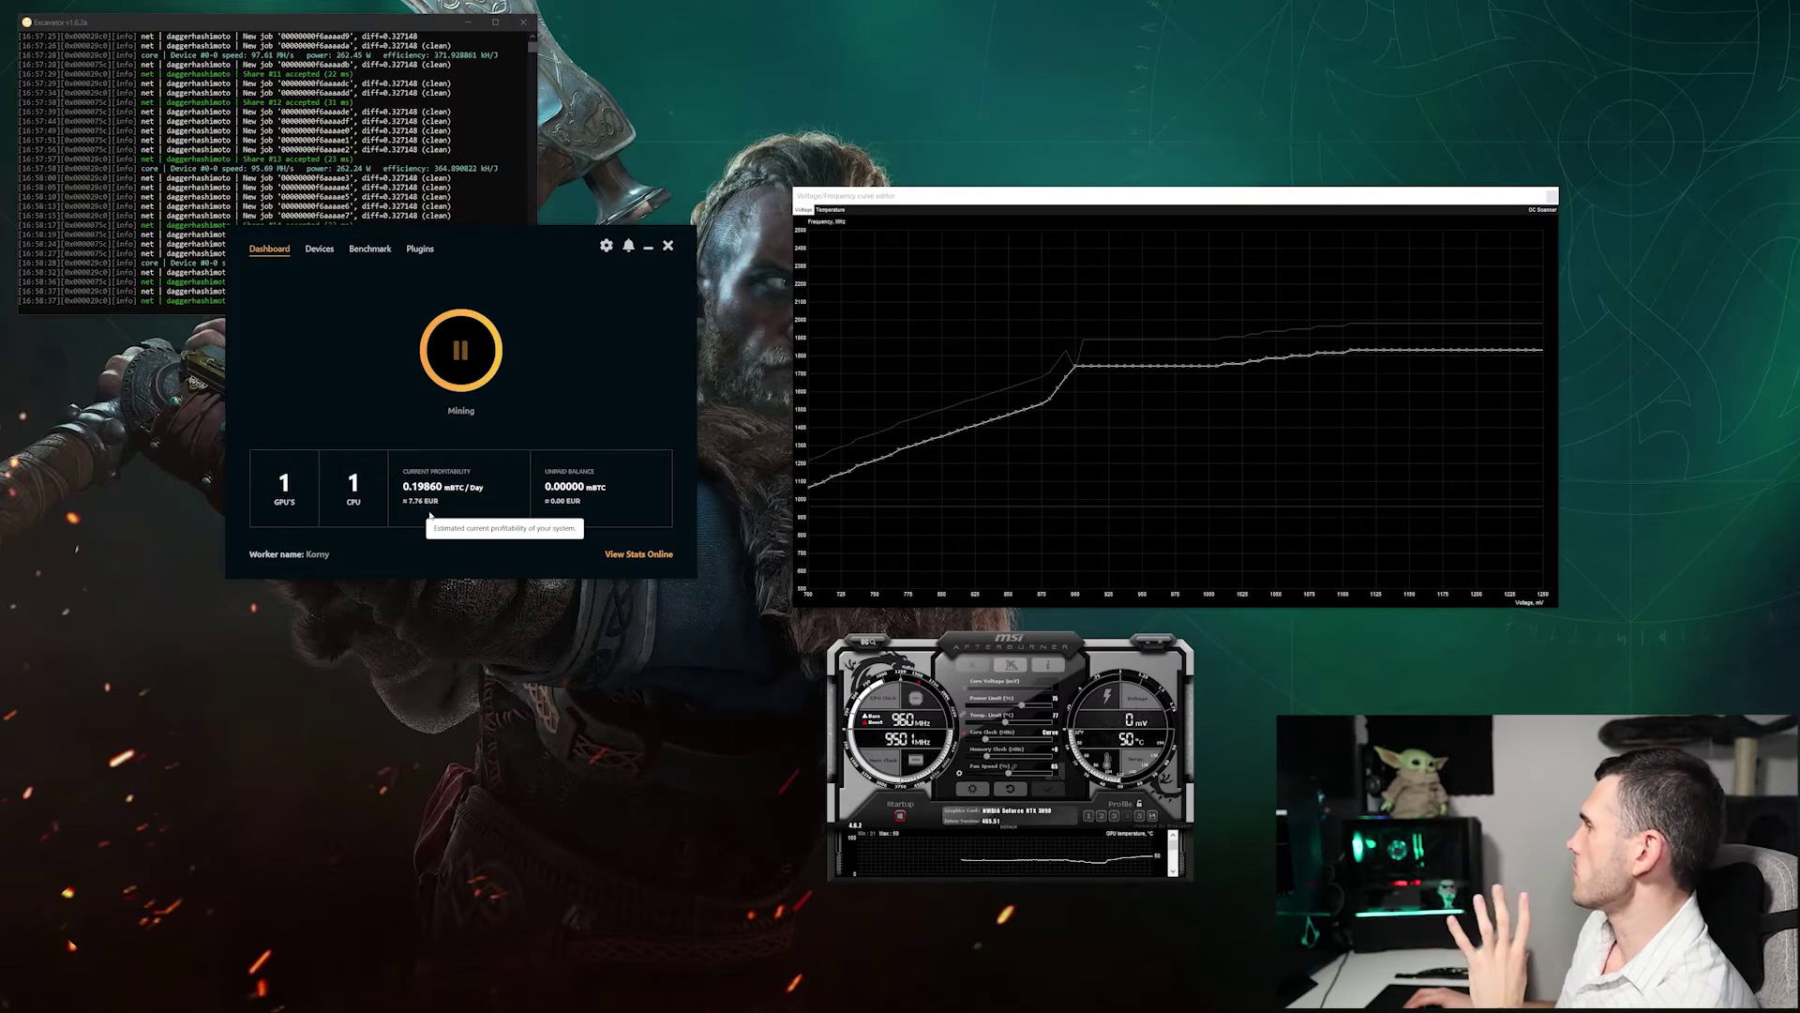
left_click_drag(465, 509, 392, 654)
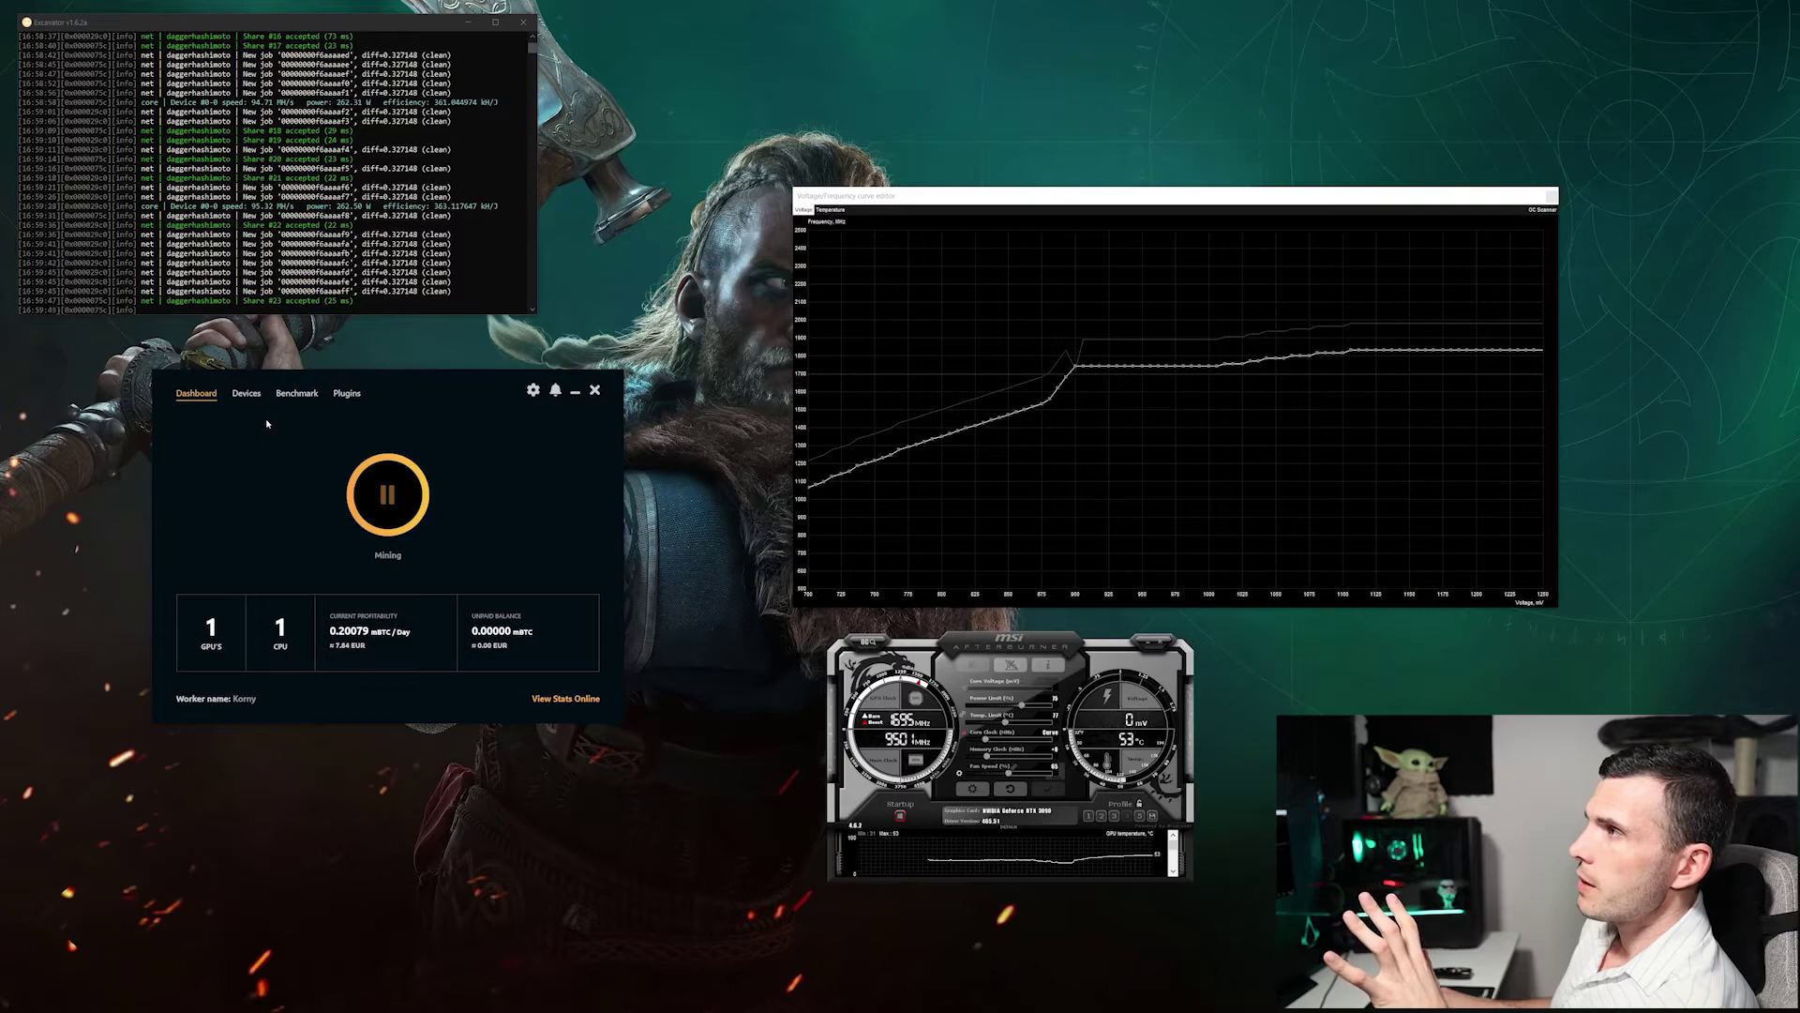
Step: Switch to Chrome and open the WhatToMine profit calculator from the Mining bookmarks
mouse_move(408, 3)
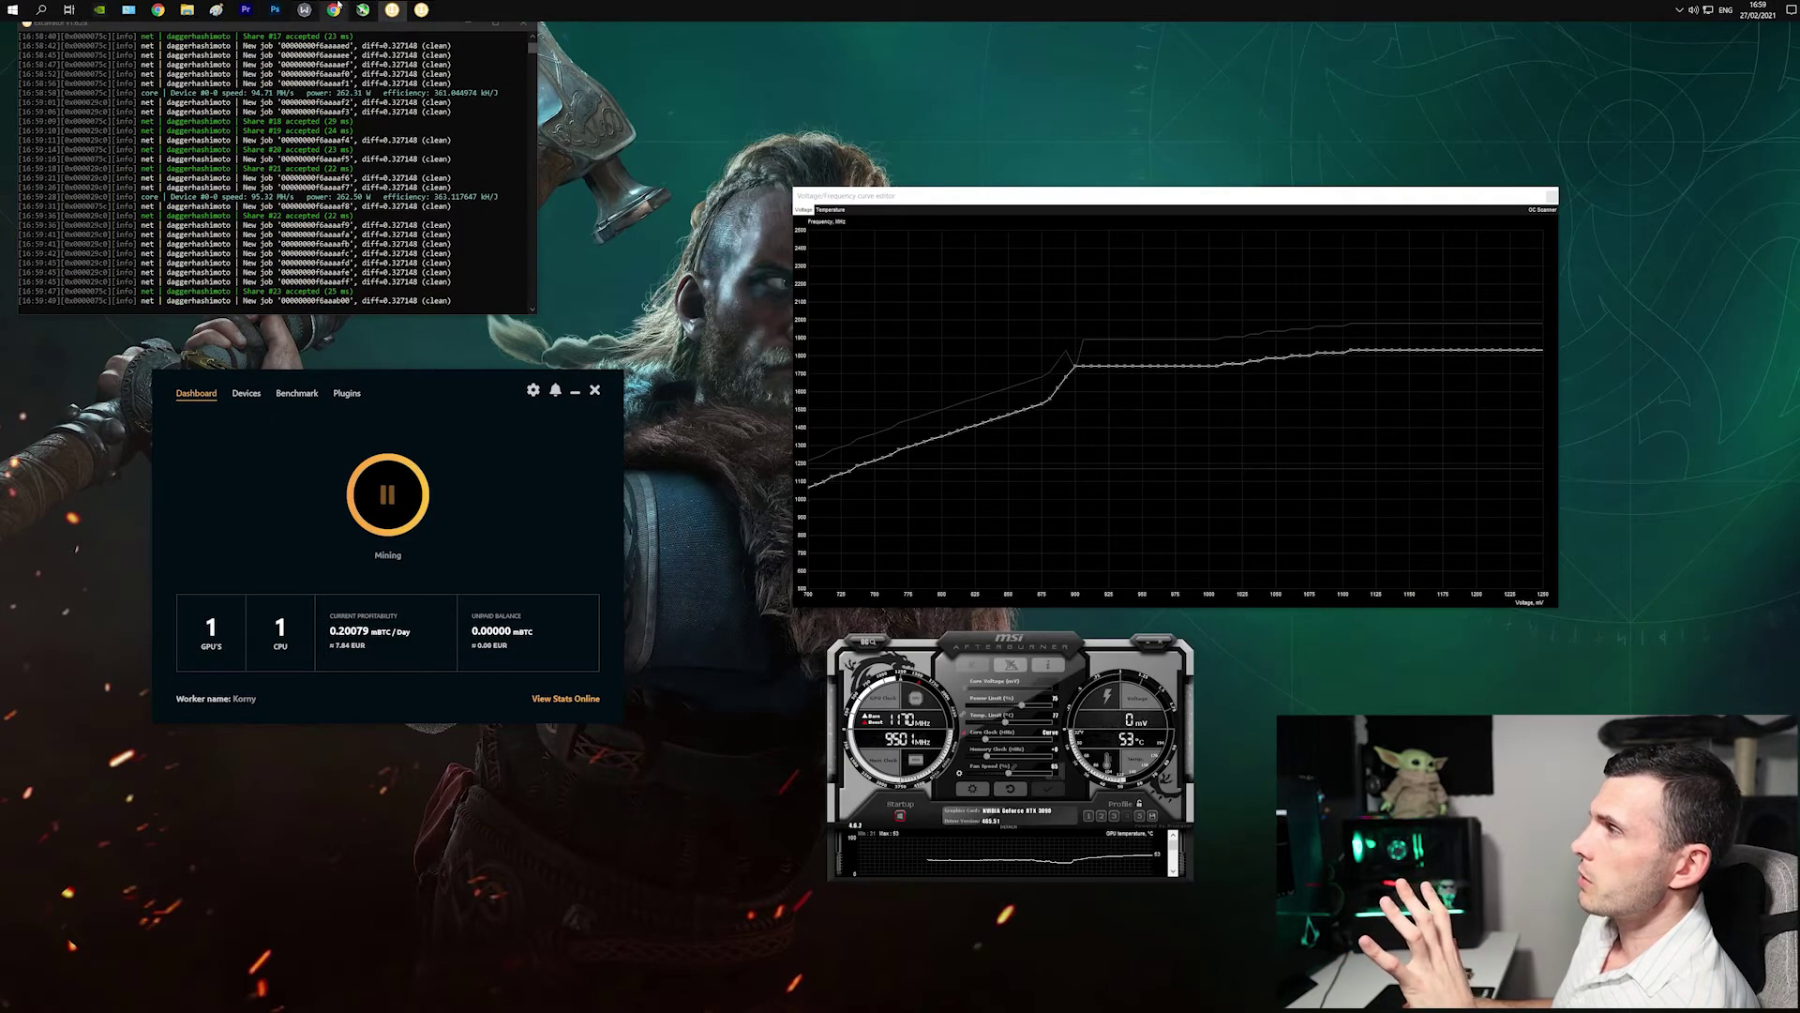
left_click(333, 9)
left_click(892, 61)
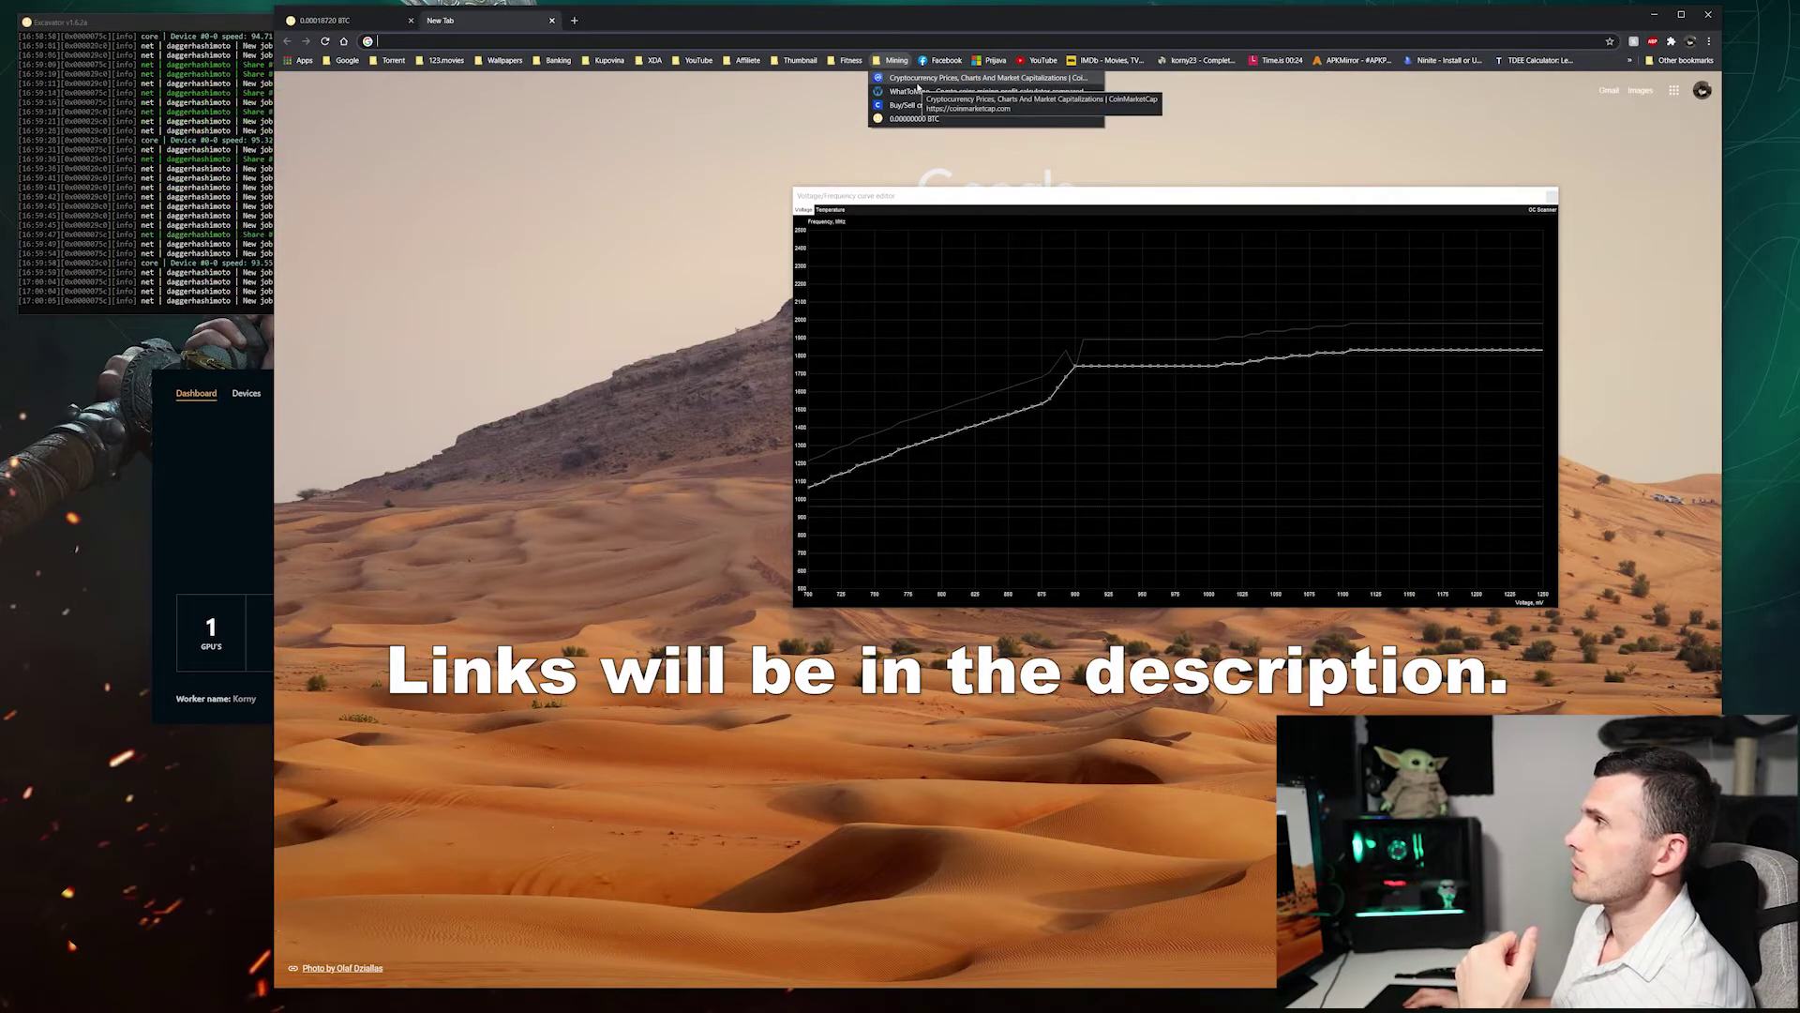
left_click(917, 81)
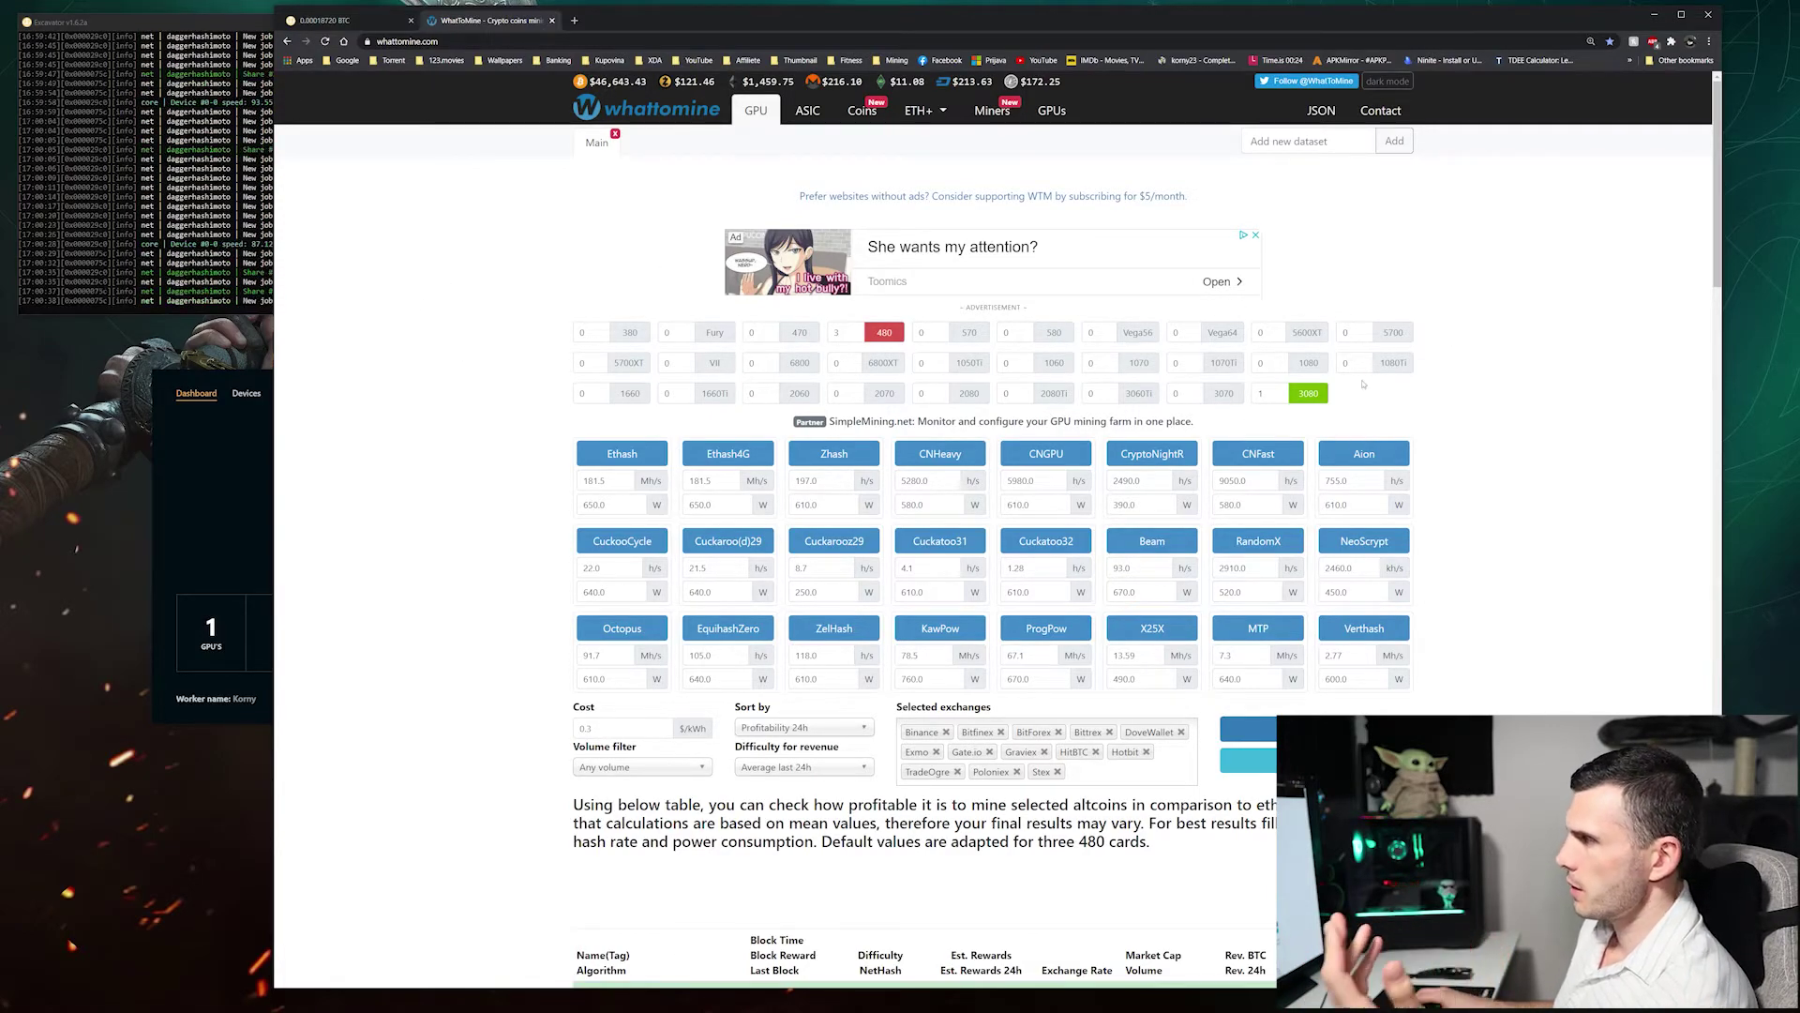
Step: Set the electricity cost to 0.1 $/kWh in WhatToMine, calculate the coin profitability and examine the Ethereum result
mouse_move(1312, 396)
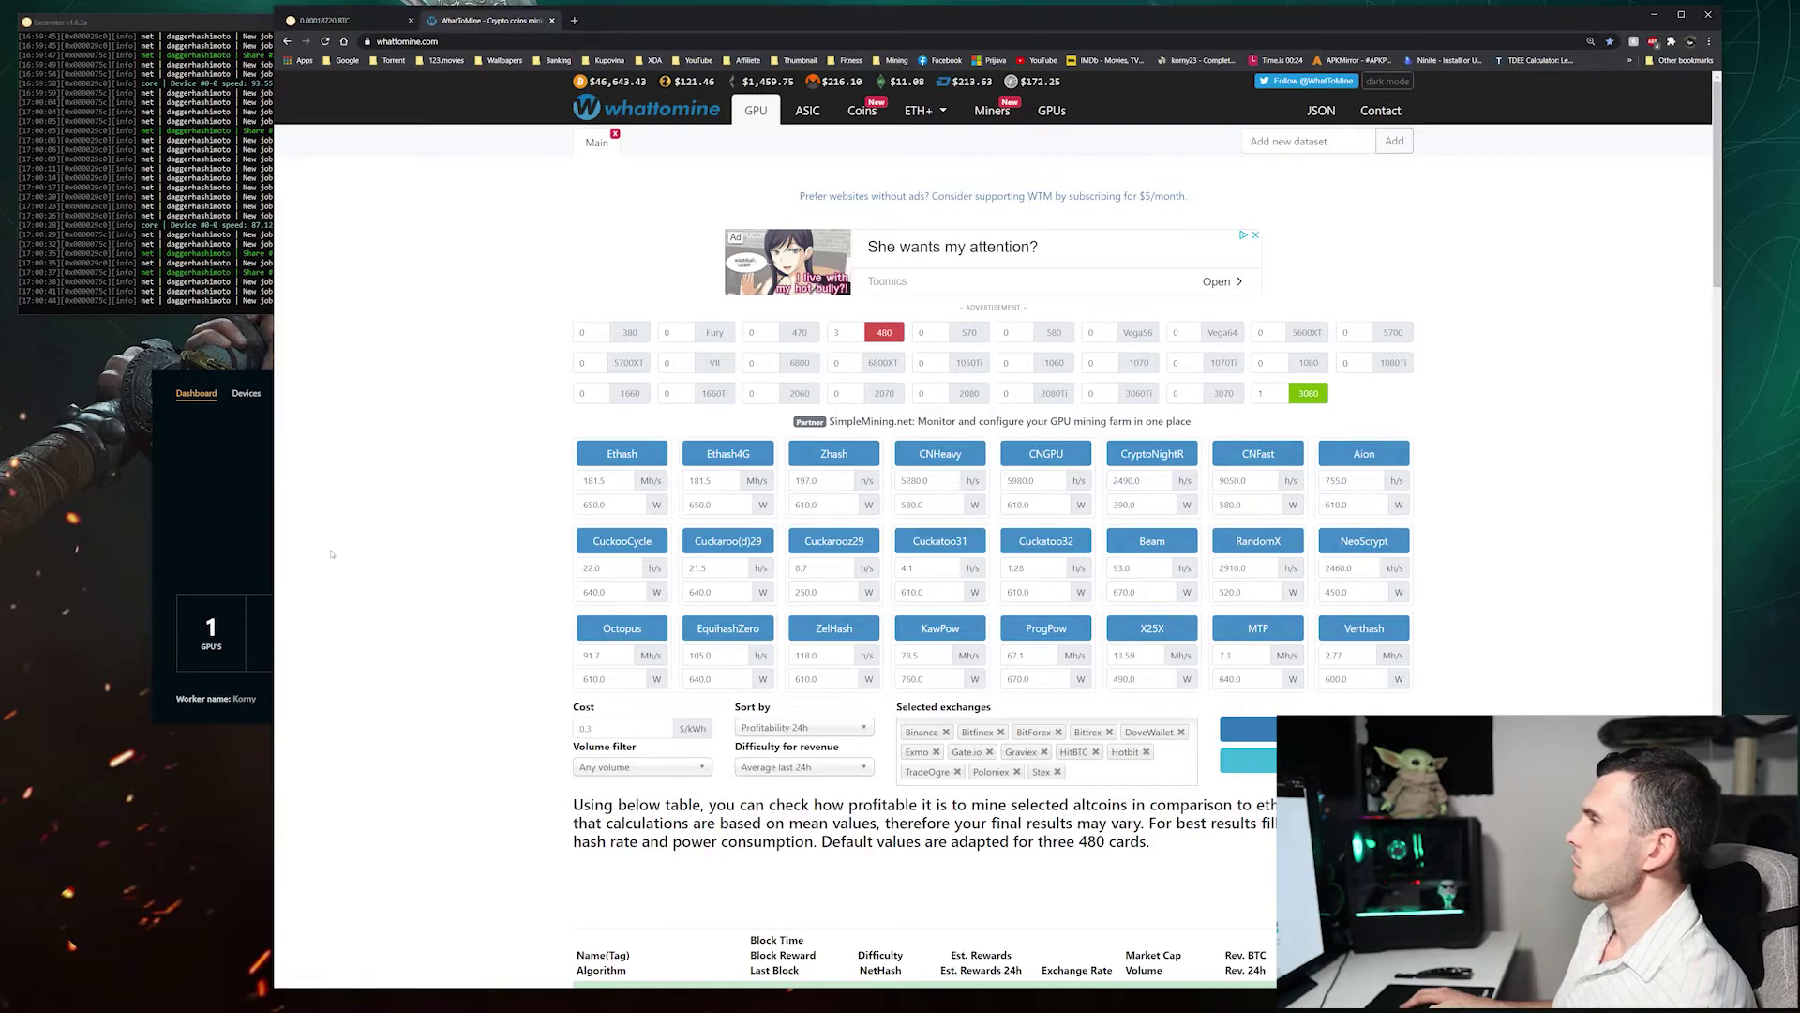
left_click(621, 452)
left_click(622, 452)
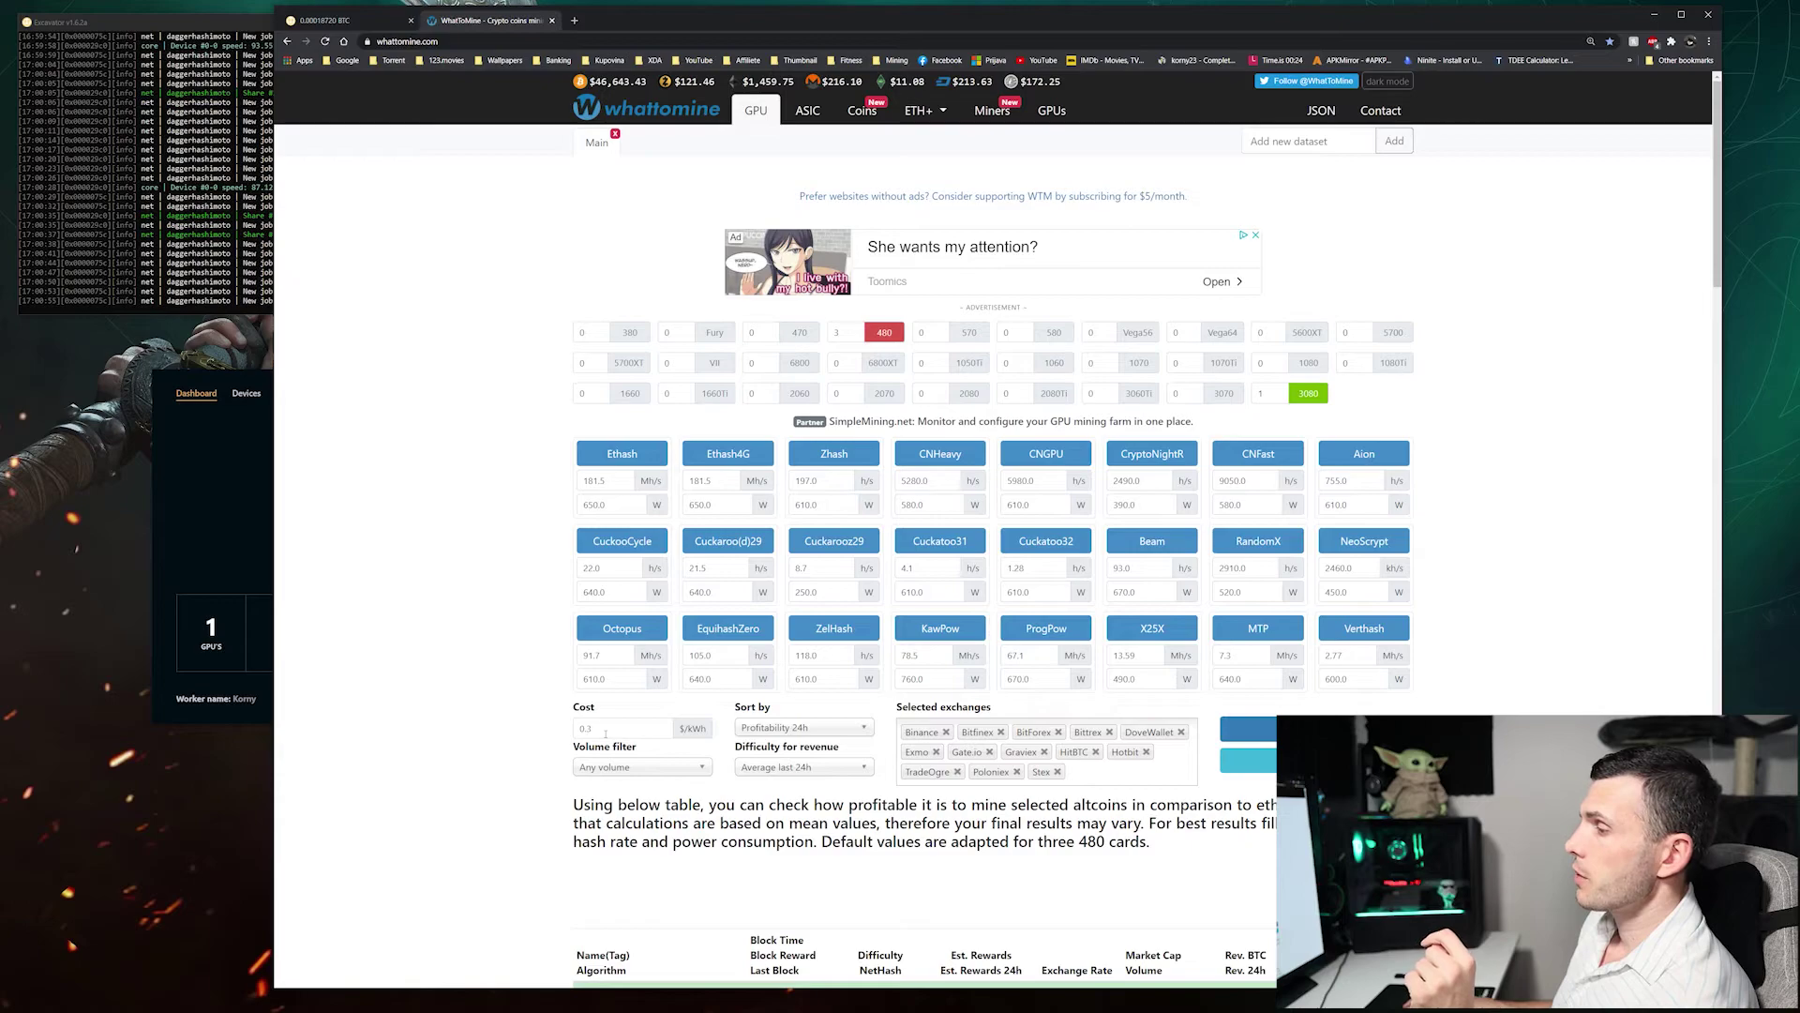
left_click(605, 730)
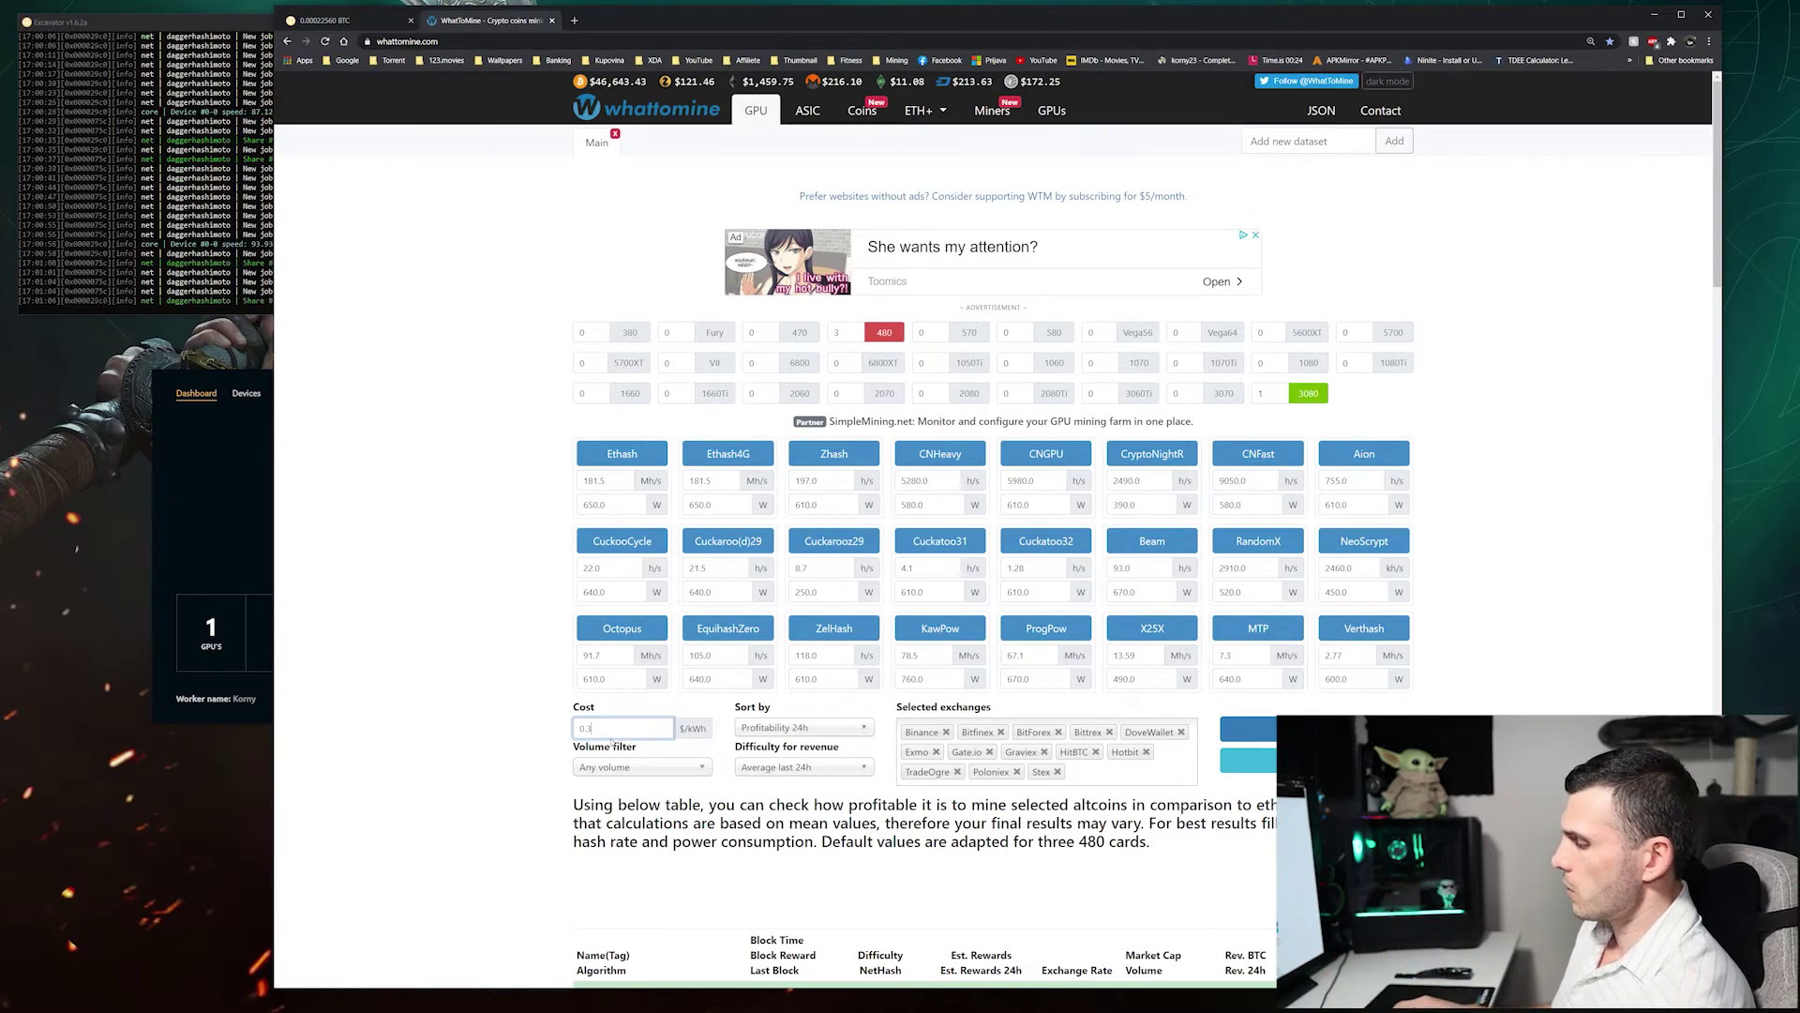
key("BackSpace")
key("BackSpace")
type(".1")
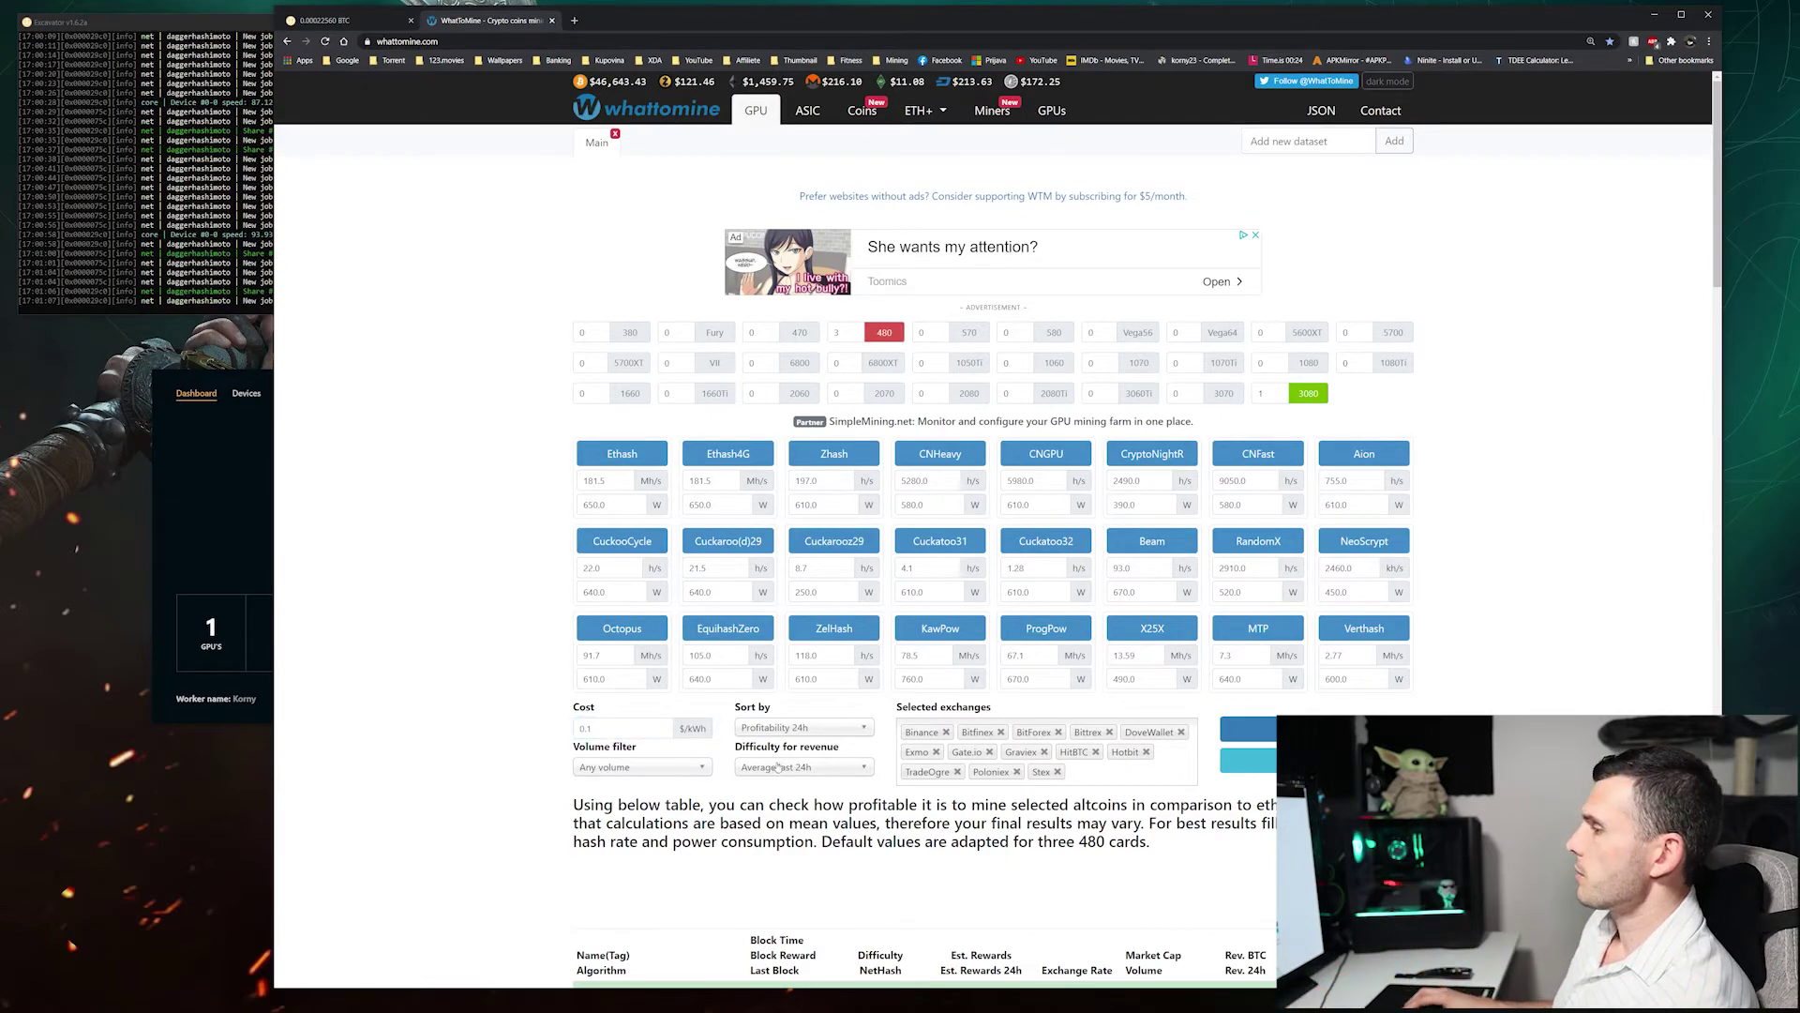
left_click(1247, 729)
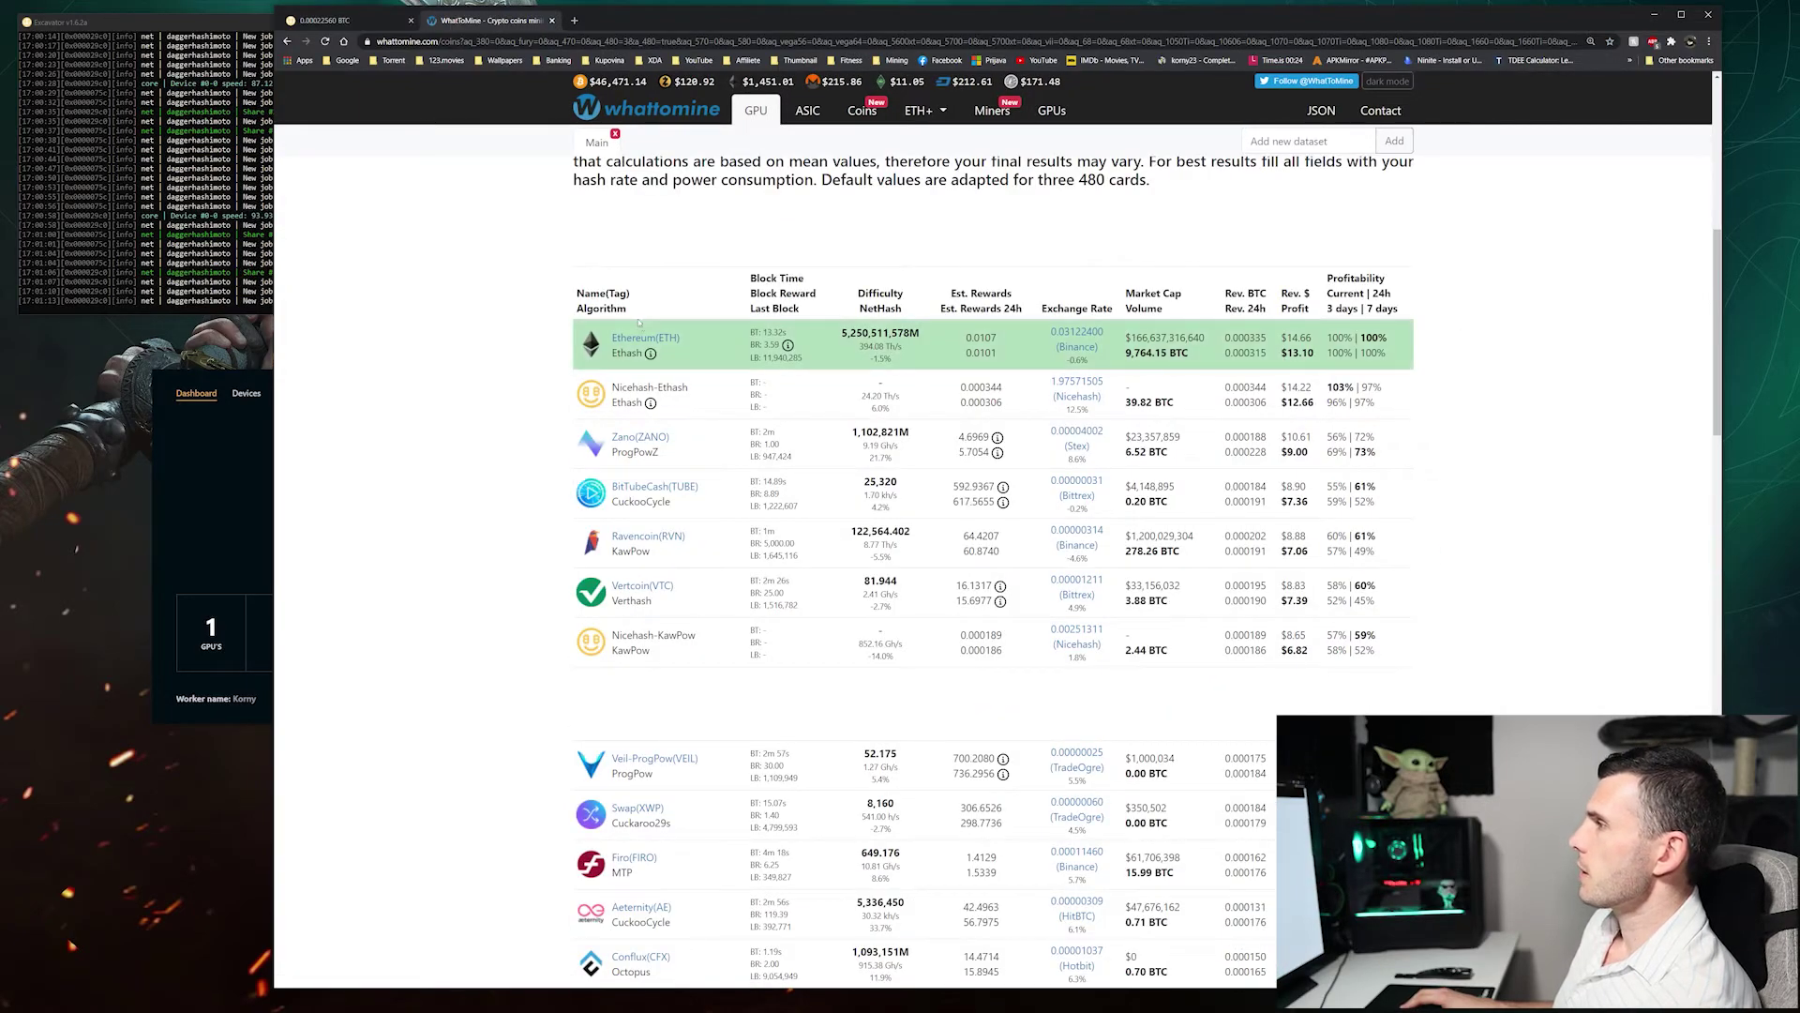
left_click(1308, 346)
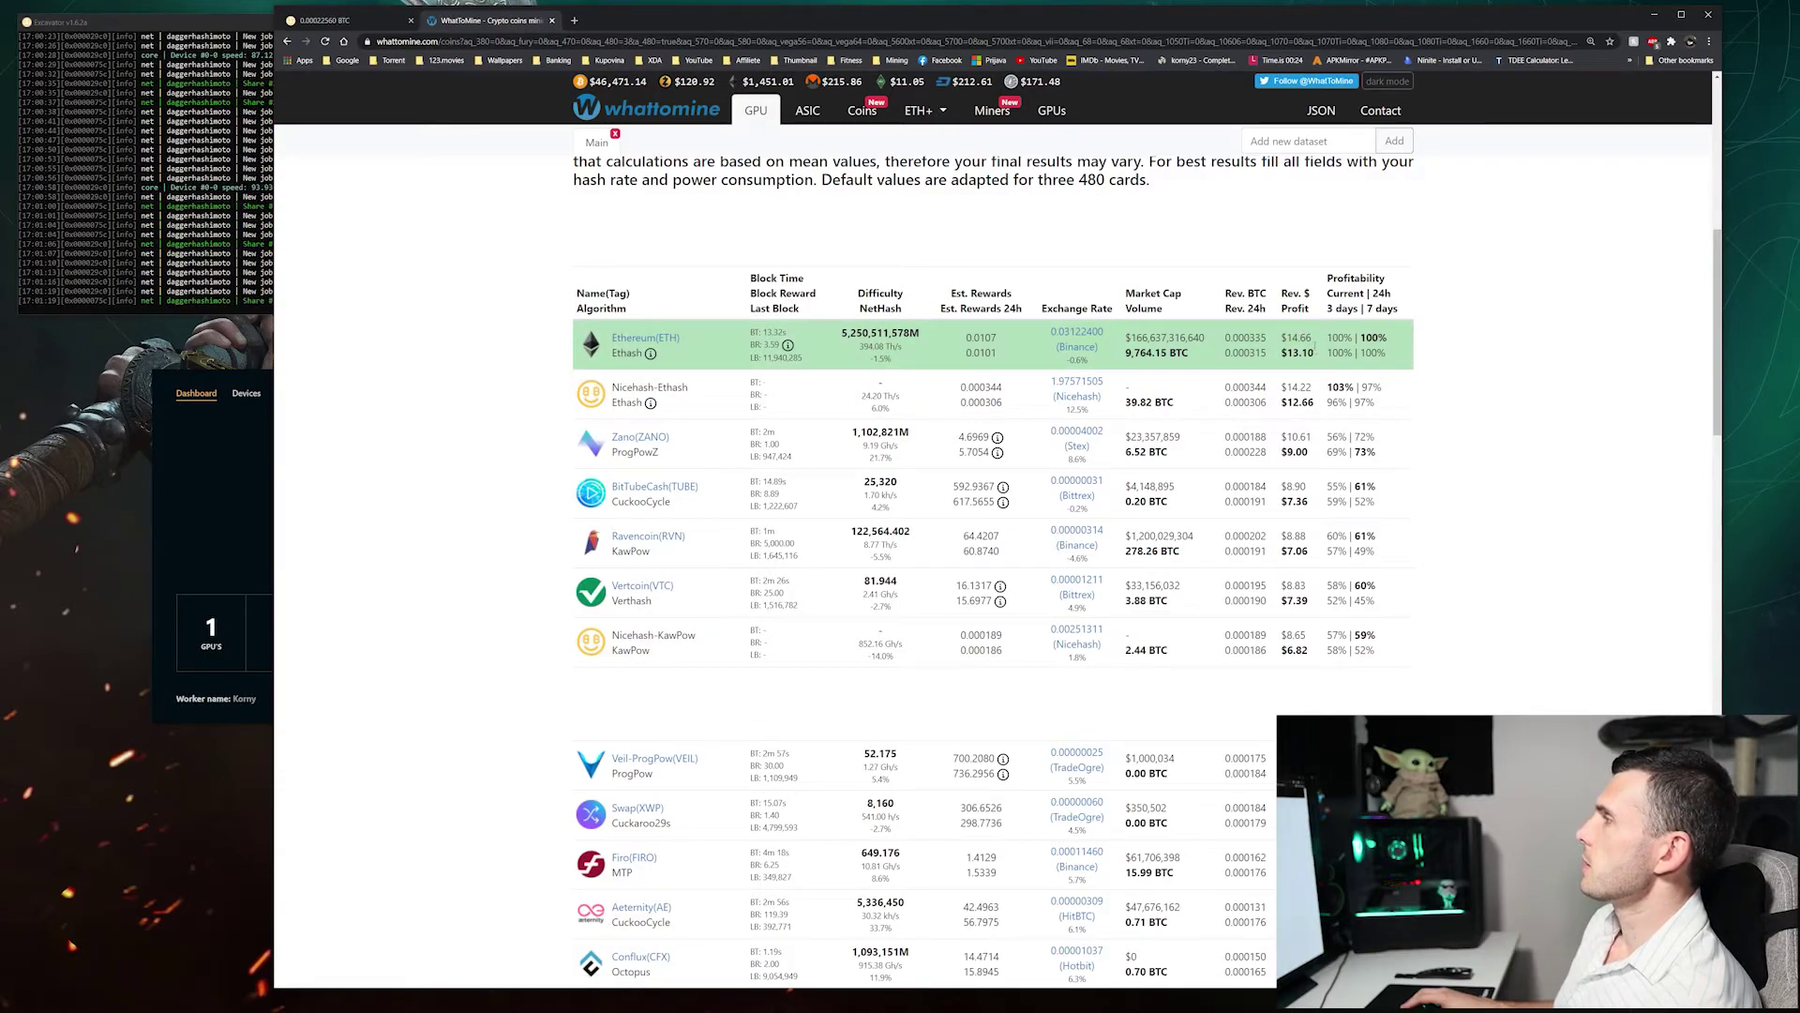
Step: Open the Coinbase sign-up page from the Mining bookmarks and compare it with the NiceHash rig manager page
left_click(885, 62)
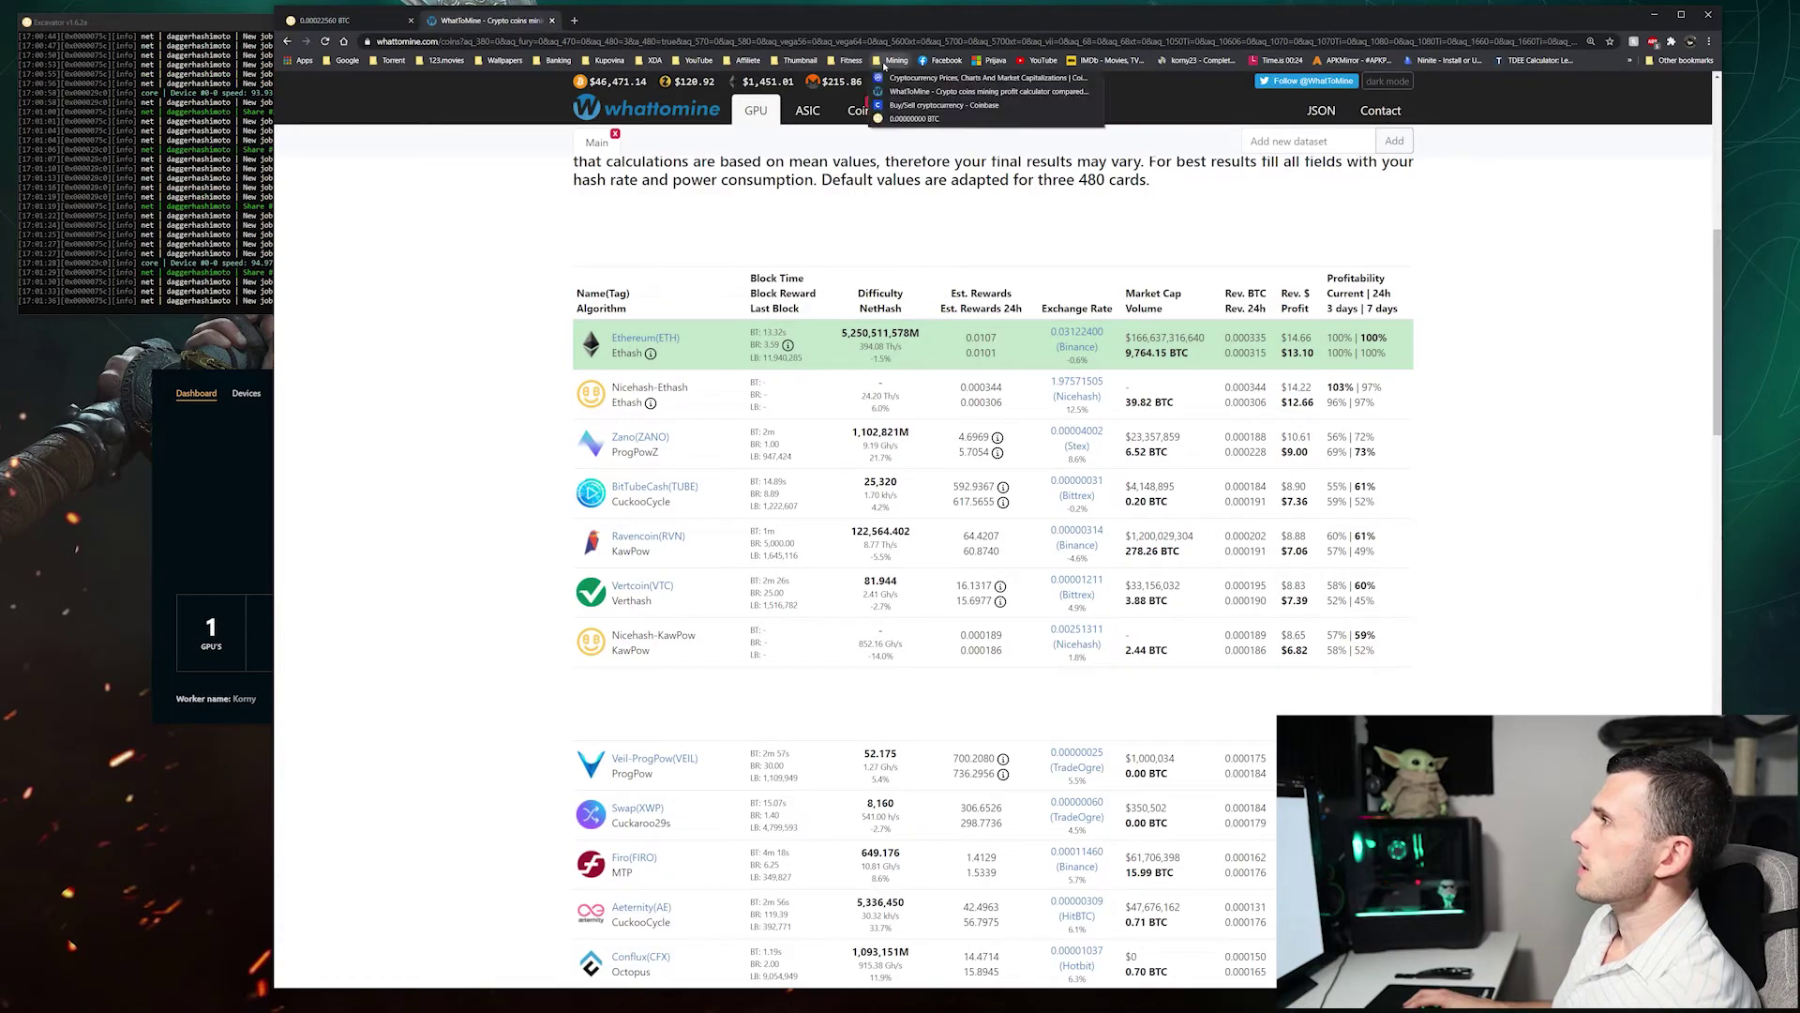
left_click(928, 105)
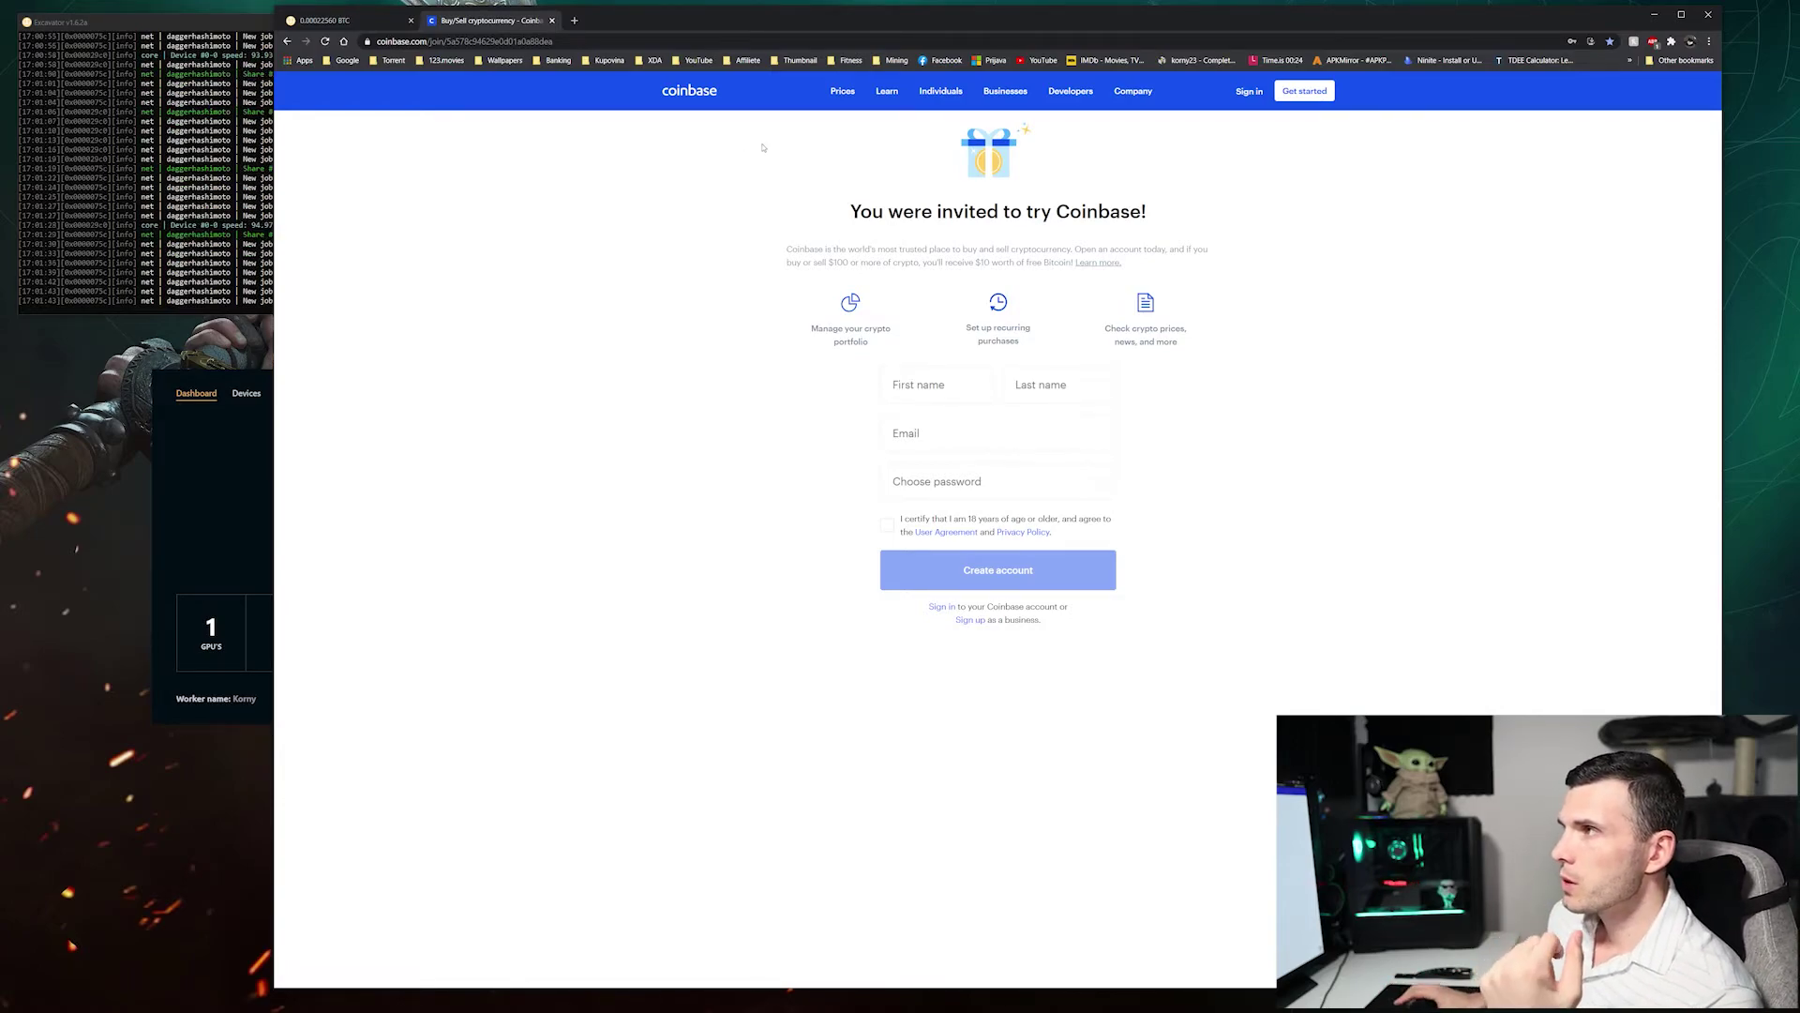
left_click(309, 21)
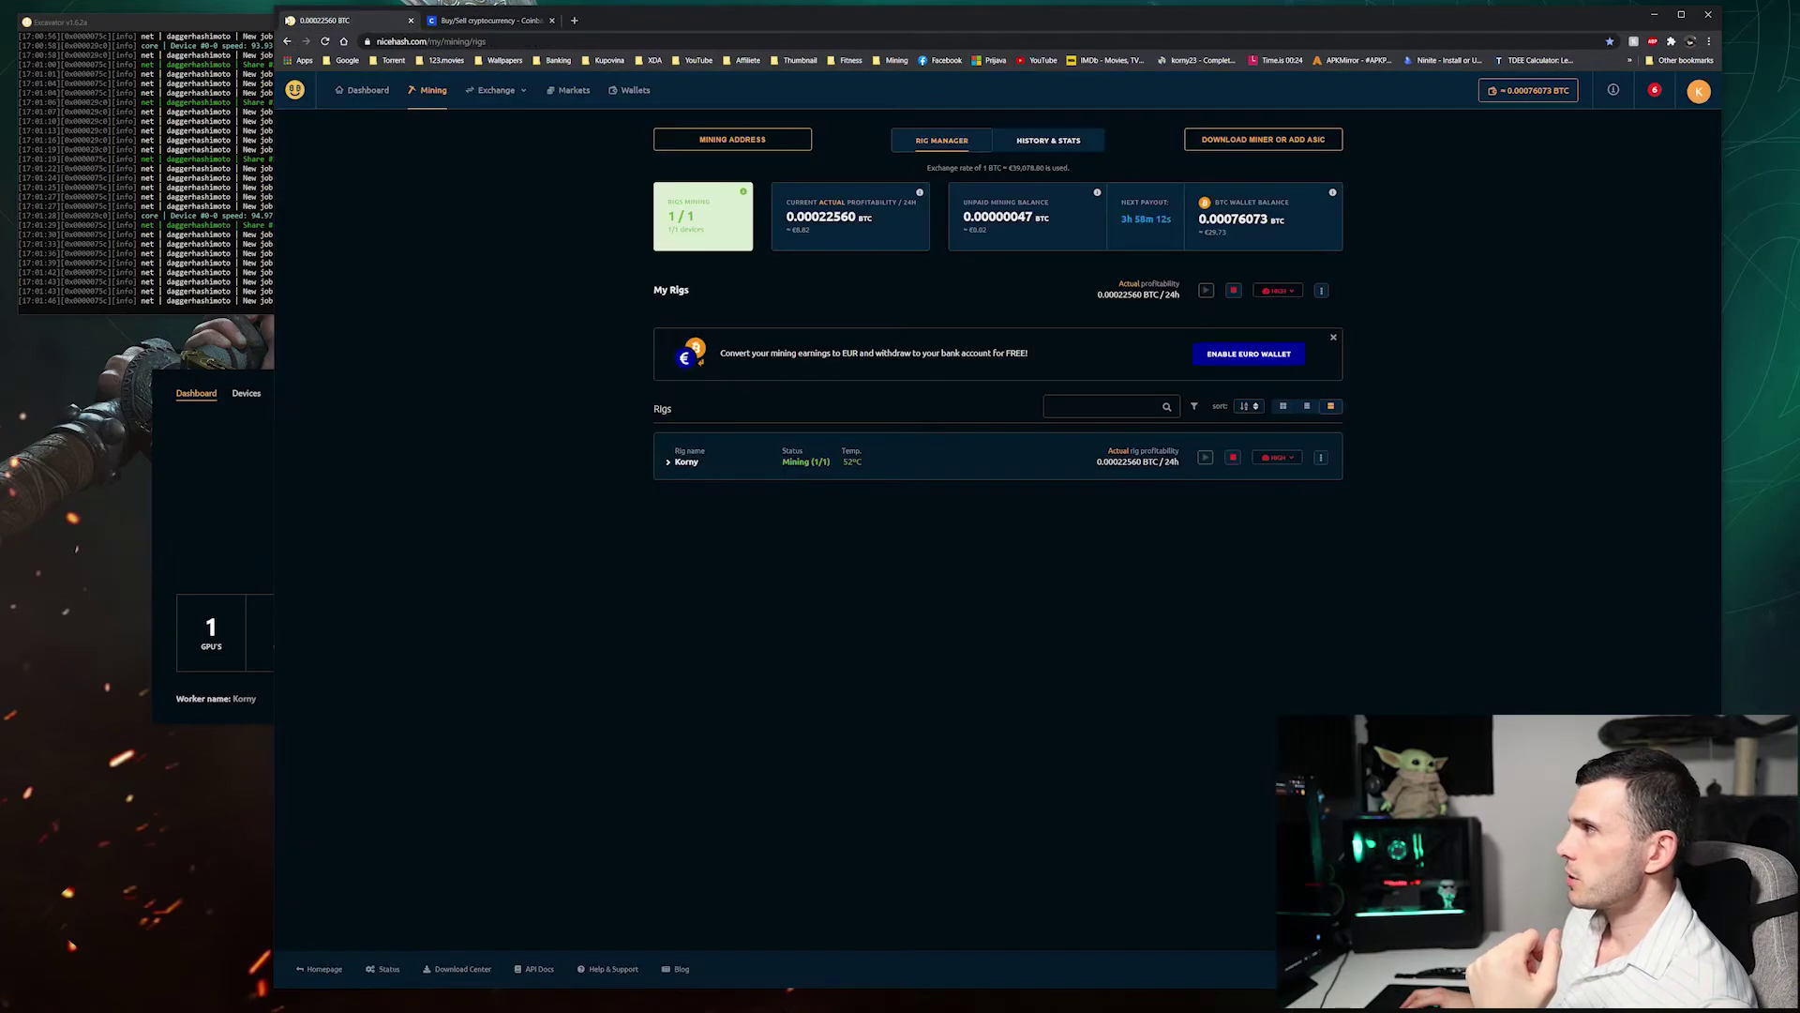
left_click(451, 20)
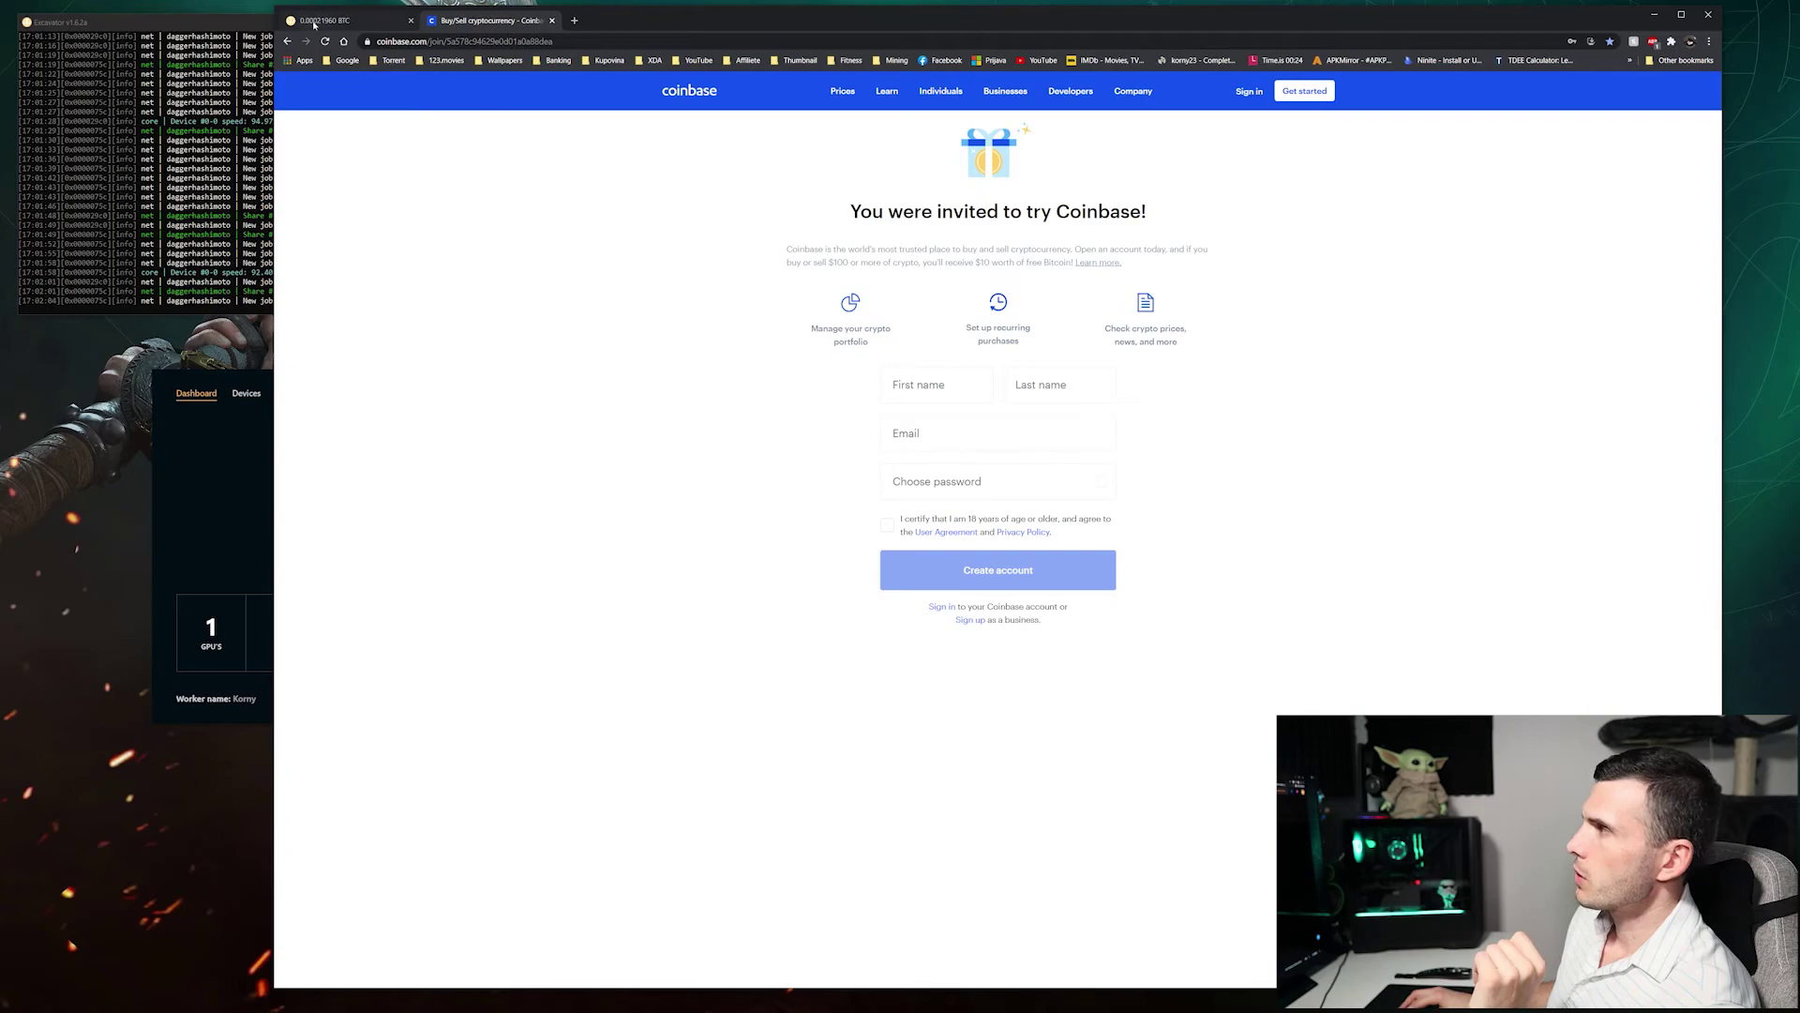
Step: Open the NiceHash wallets page and look at the withdrawal option for the available Bitcoin balance
key("ctrl+Tab")
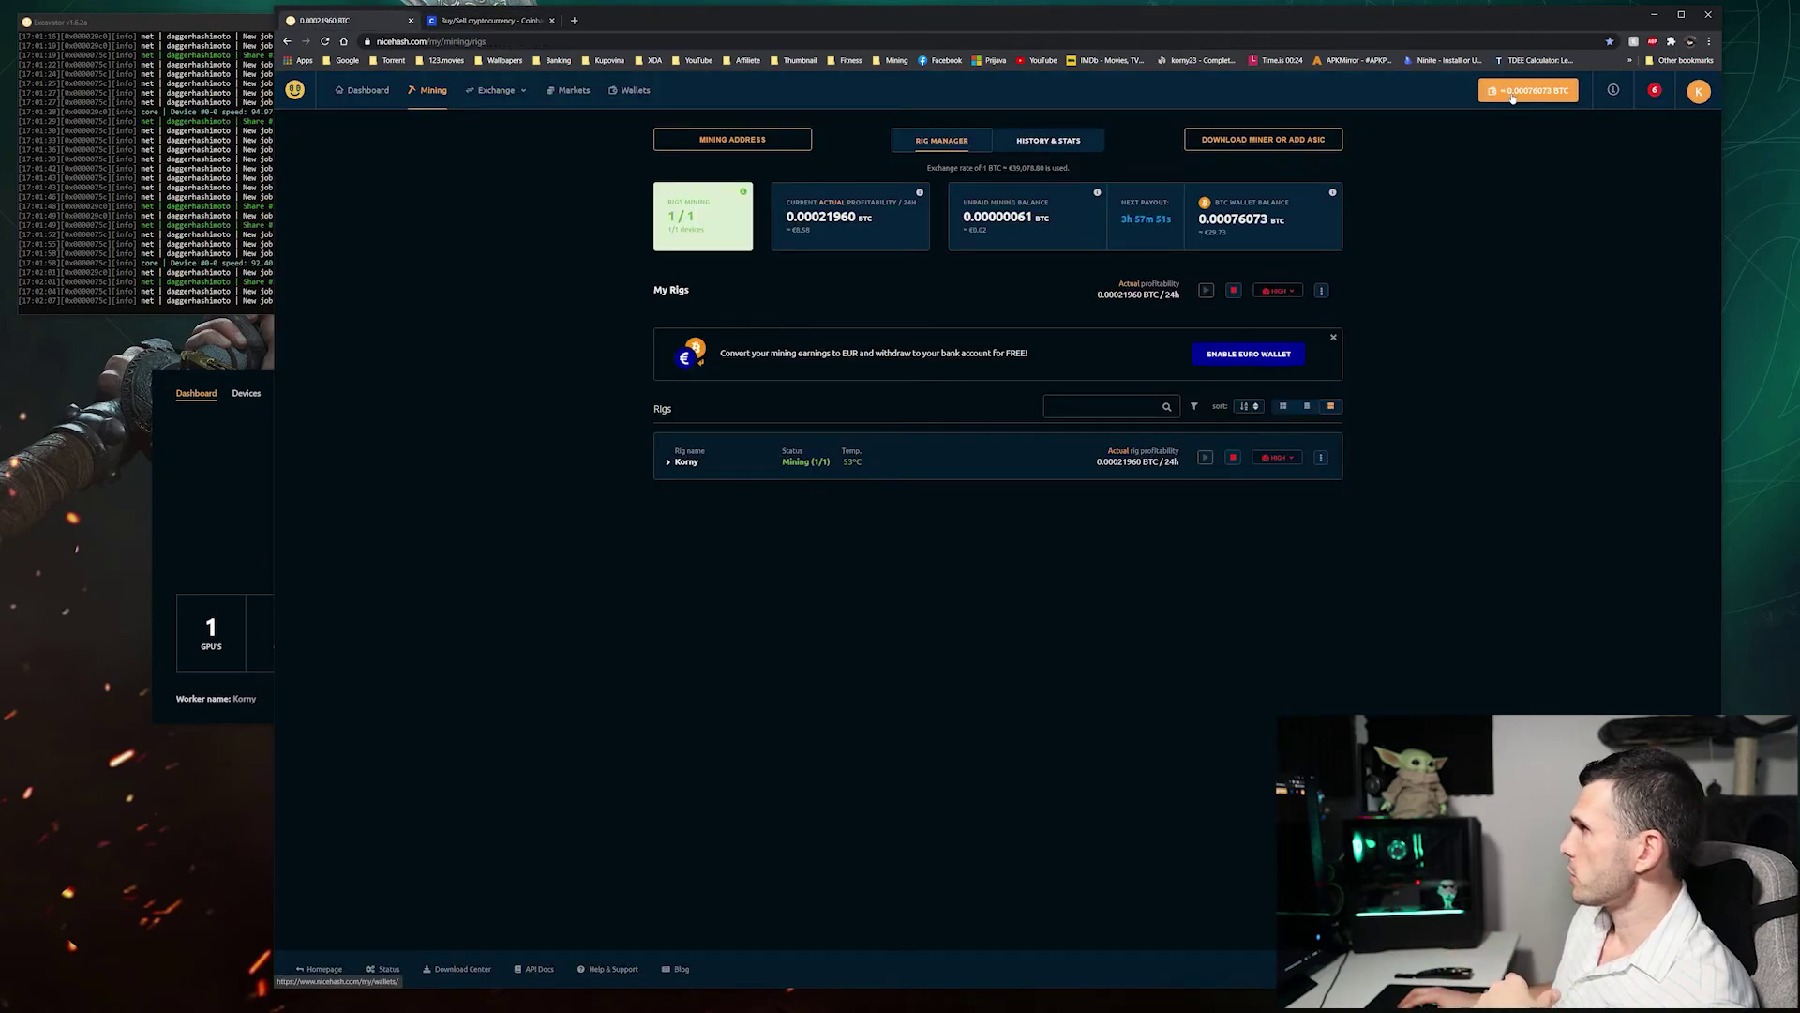
left_click(1513, 91)
left_click(483, 20)
key("ctrl+Tab")
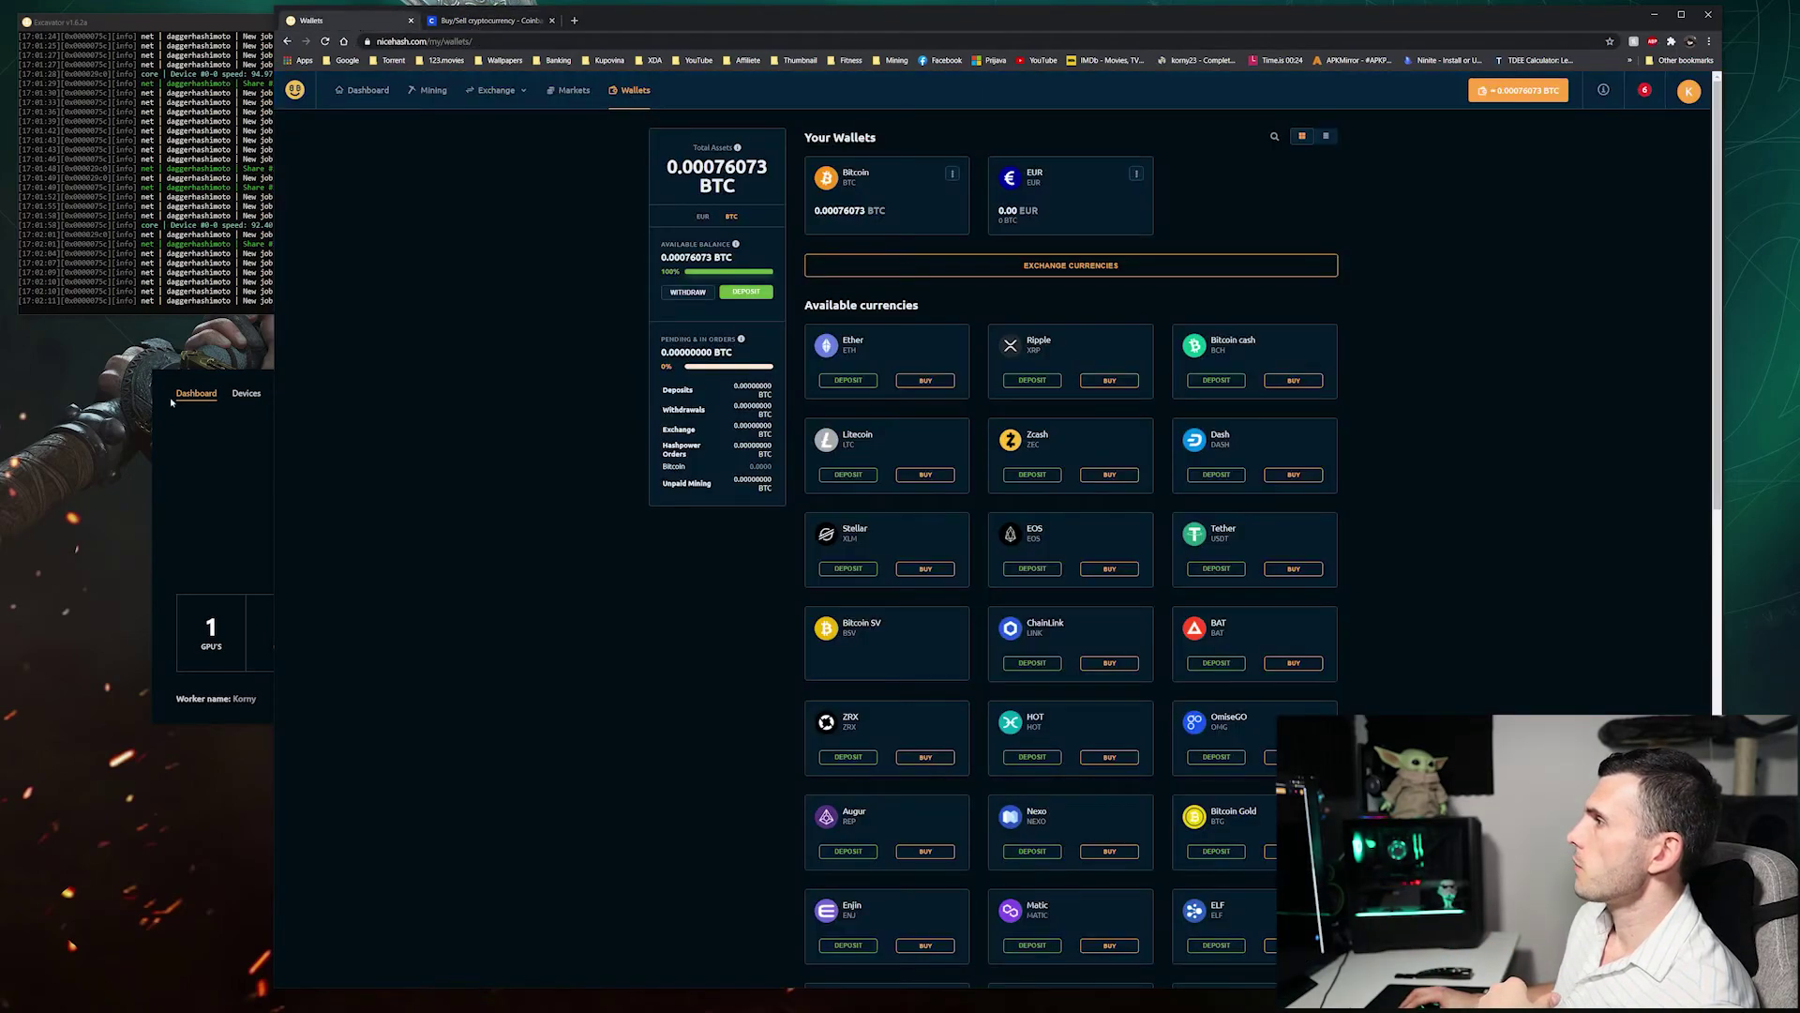
left_click(687, 292)
left_click(1093, 274)
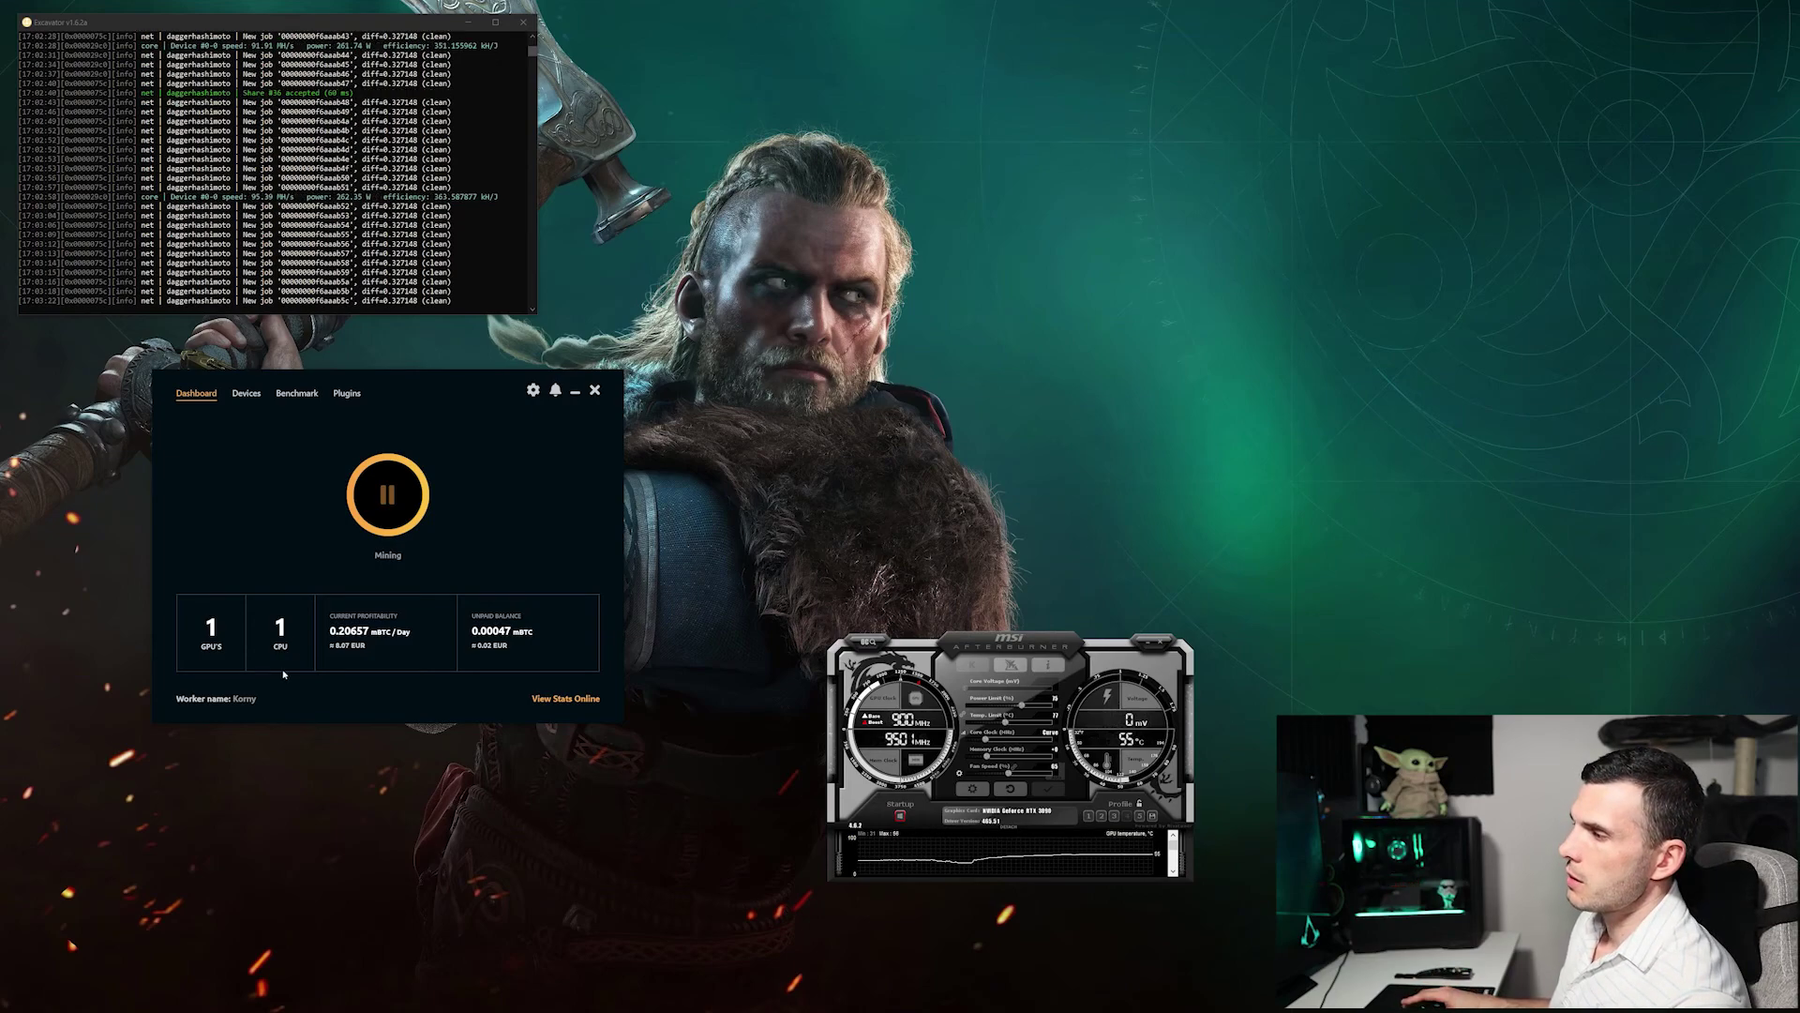
Step: Return to the NiceHash Miner dashboard and check the estimated current profitability
mouse_move(353, 649)
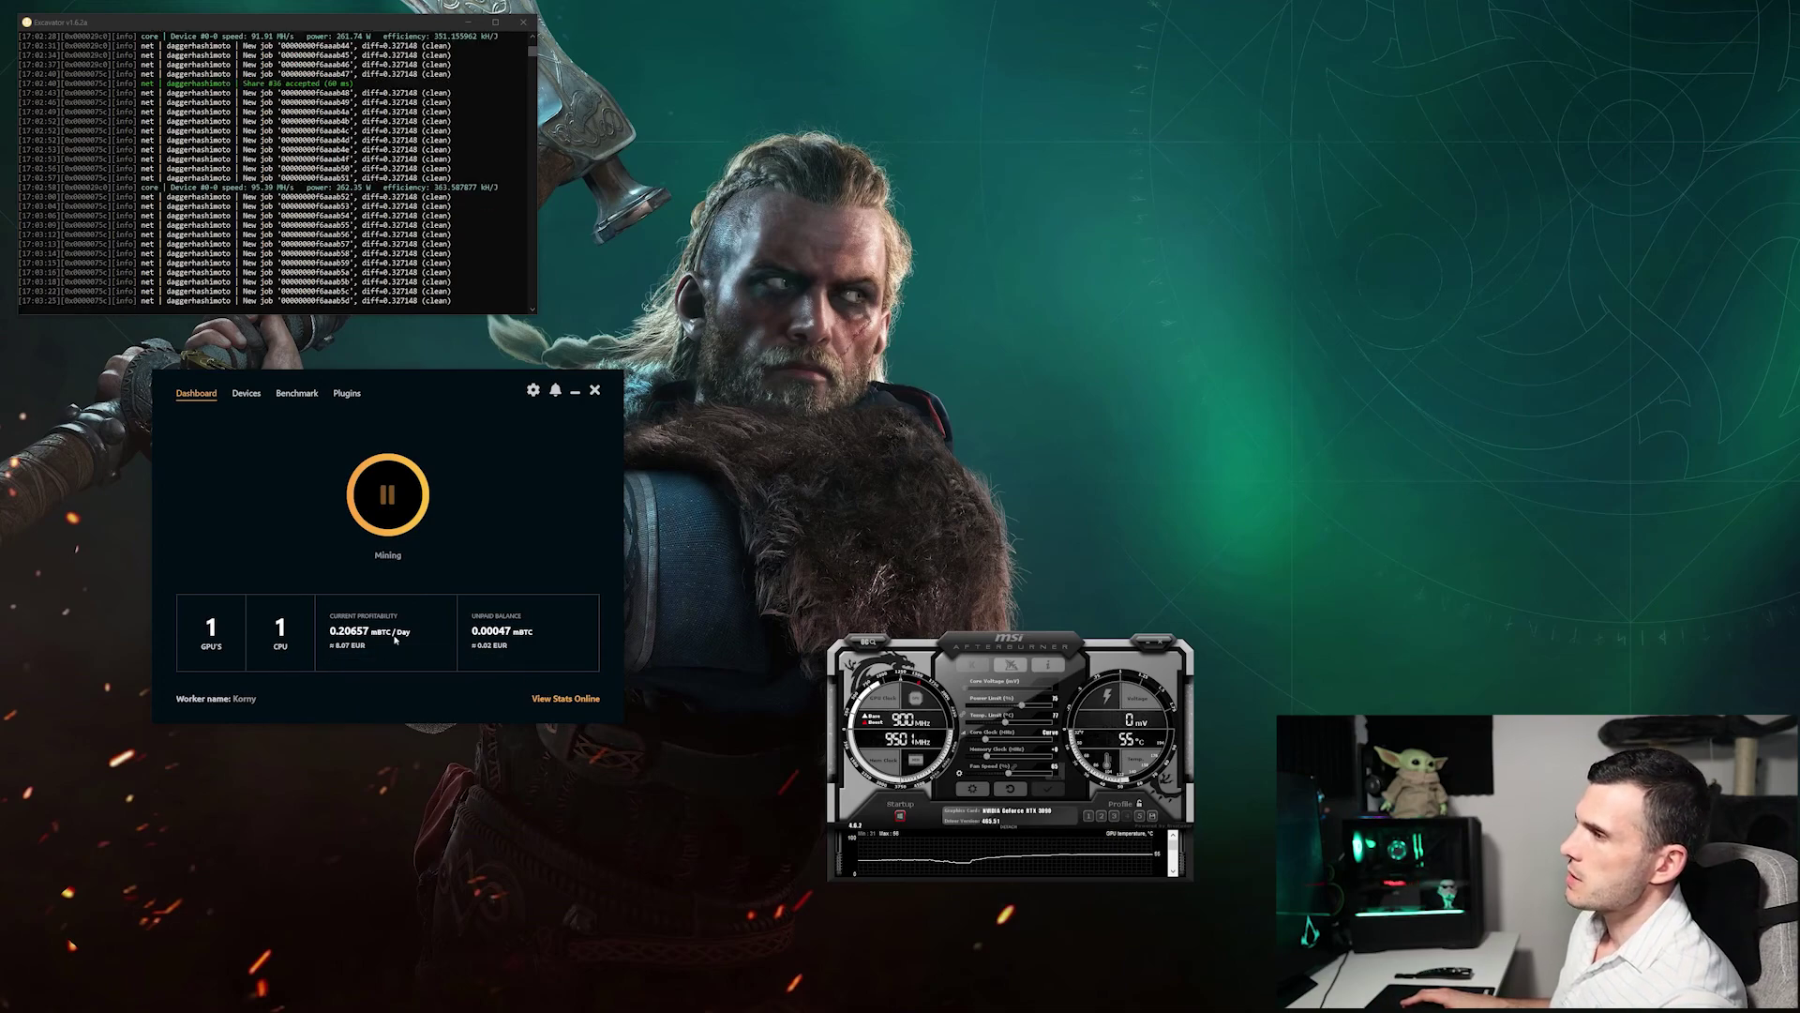
mouse_move(370, 601)
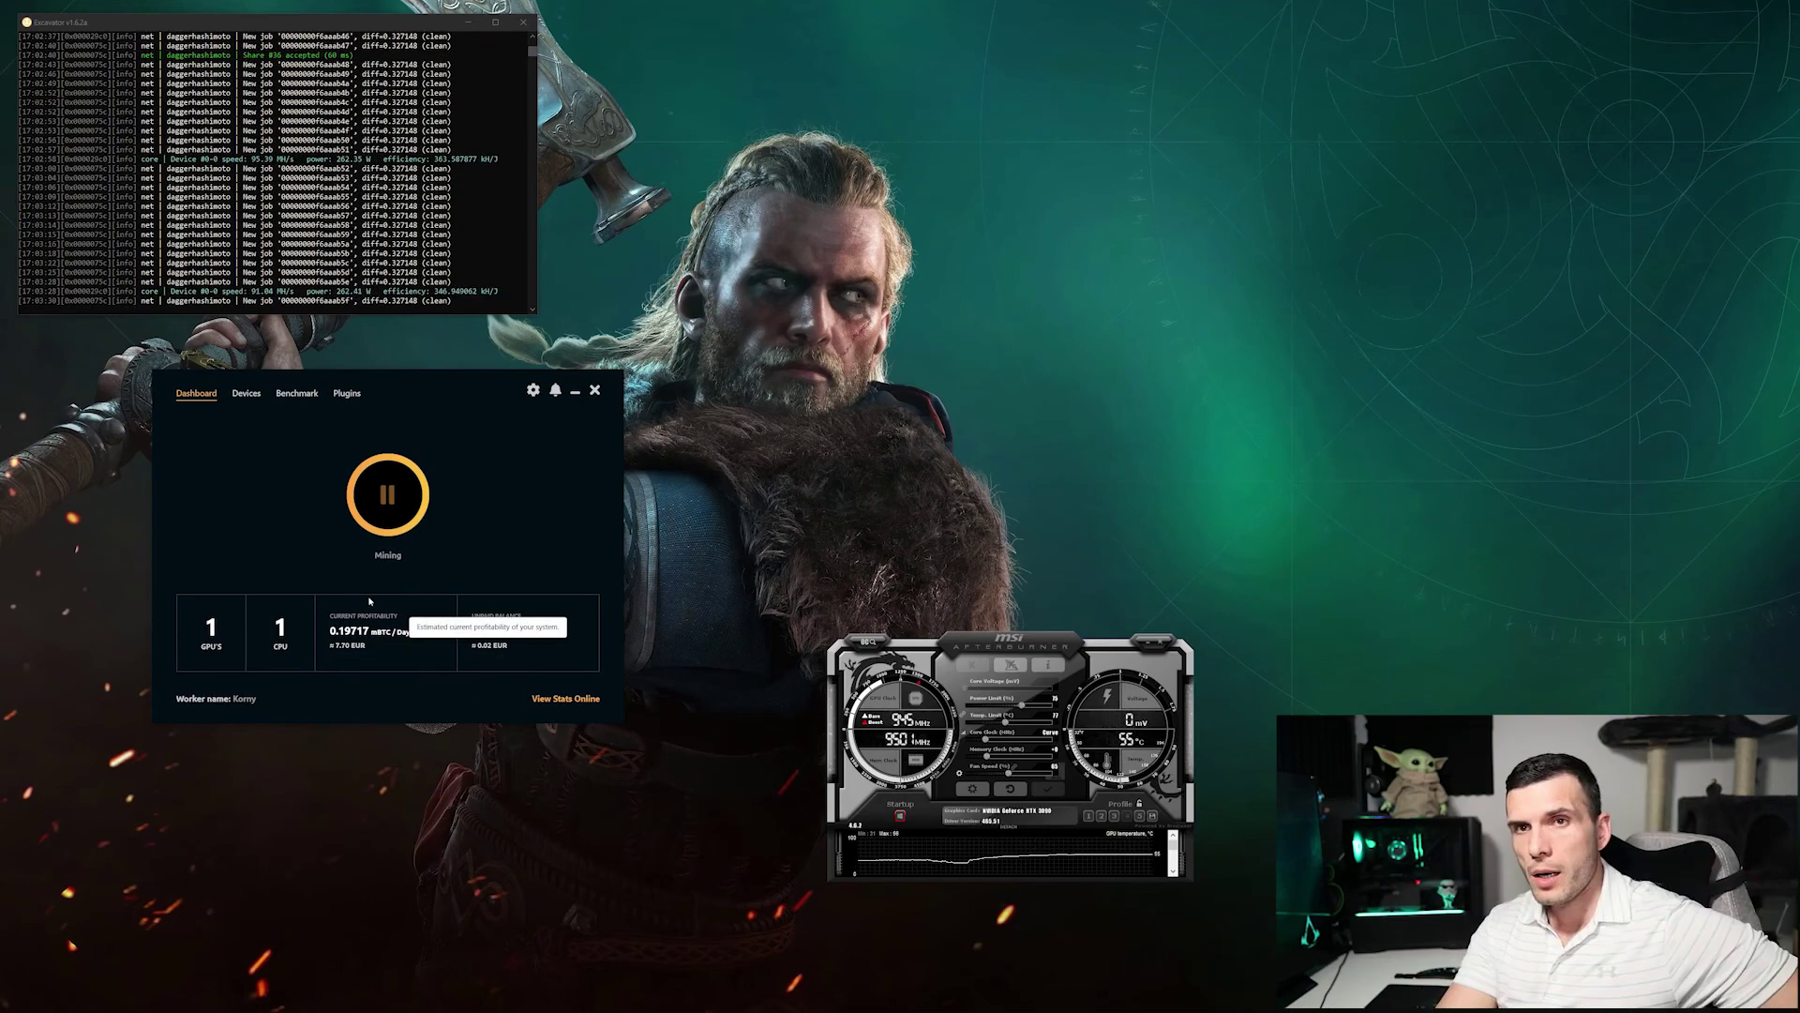